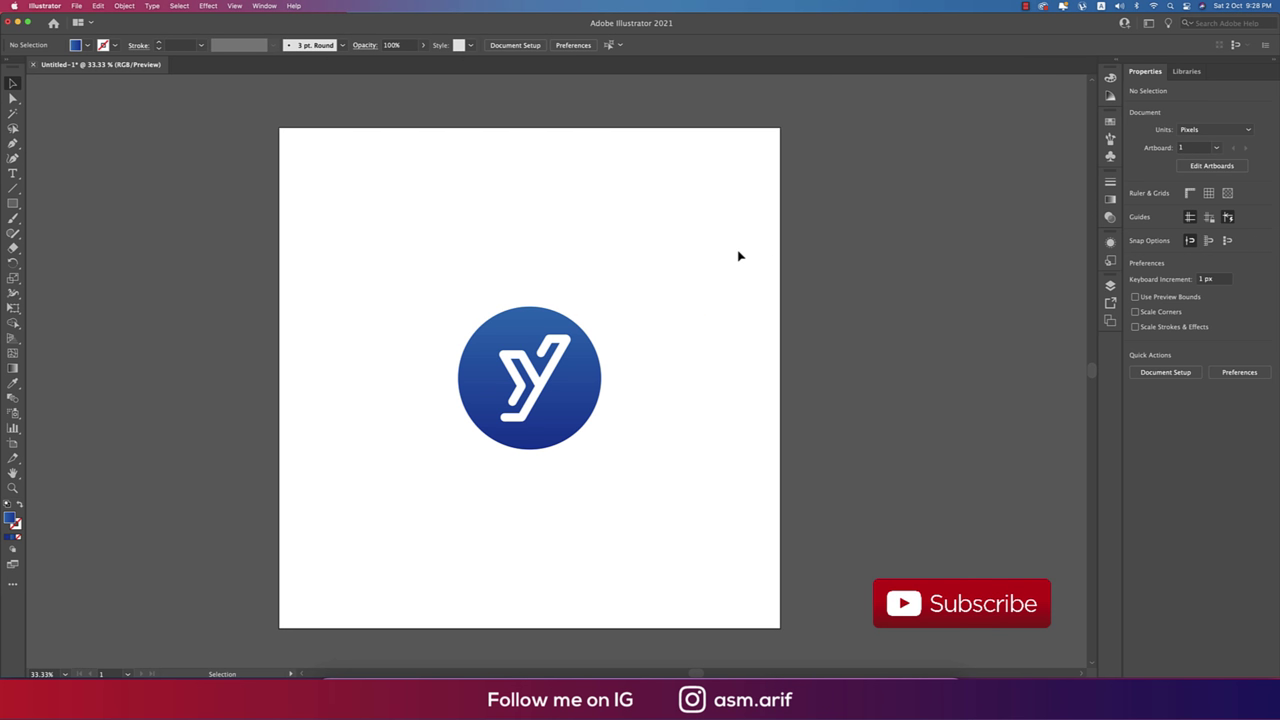
# Create a new 2000 × 2000 px RGB Color document named 'y logo'.
pyautogui.click(76, 7)
pyautogui.click(84, 15)
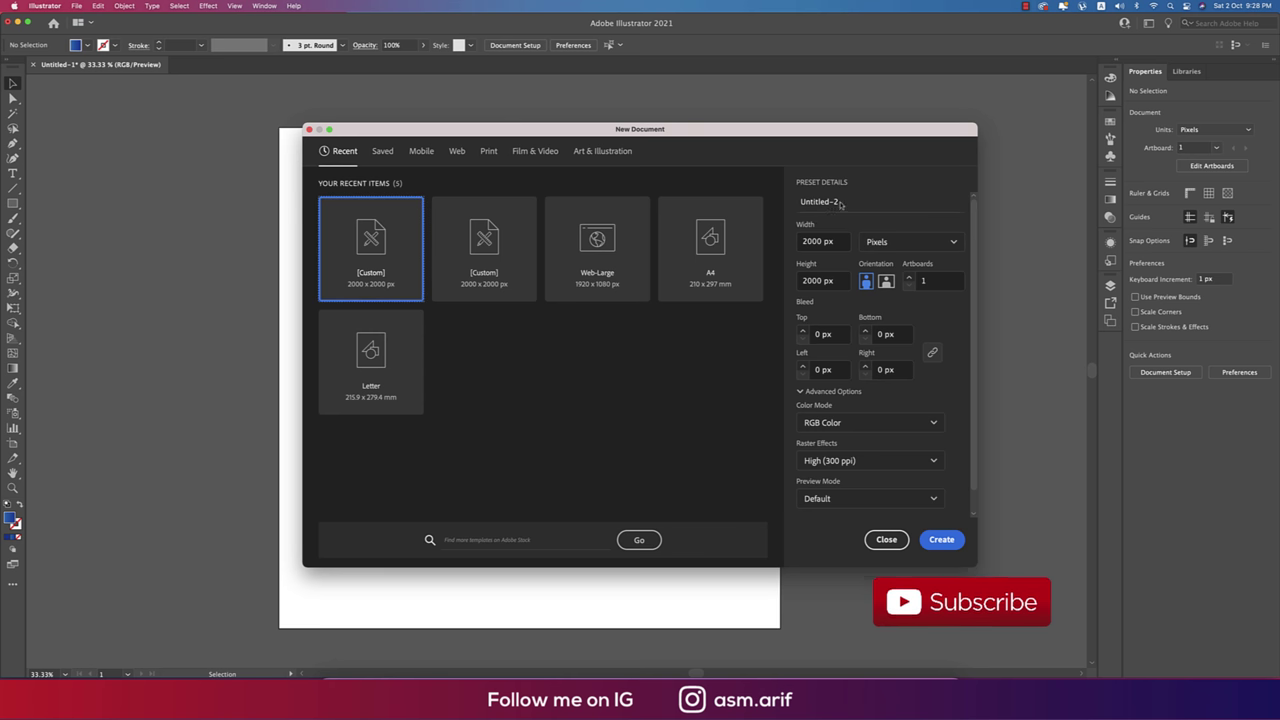
pyautogui.write('y logo')
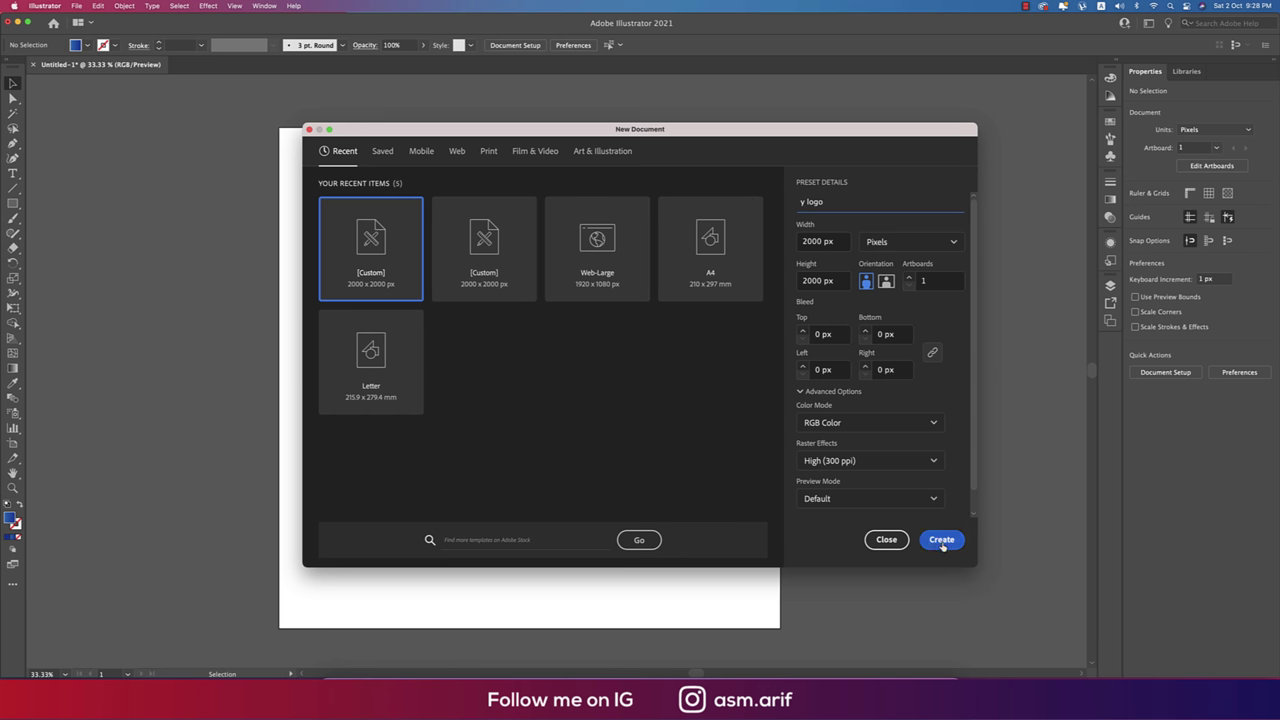
pyautogui.click(870, 424)
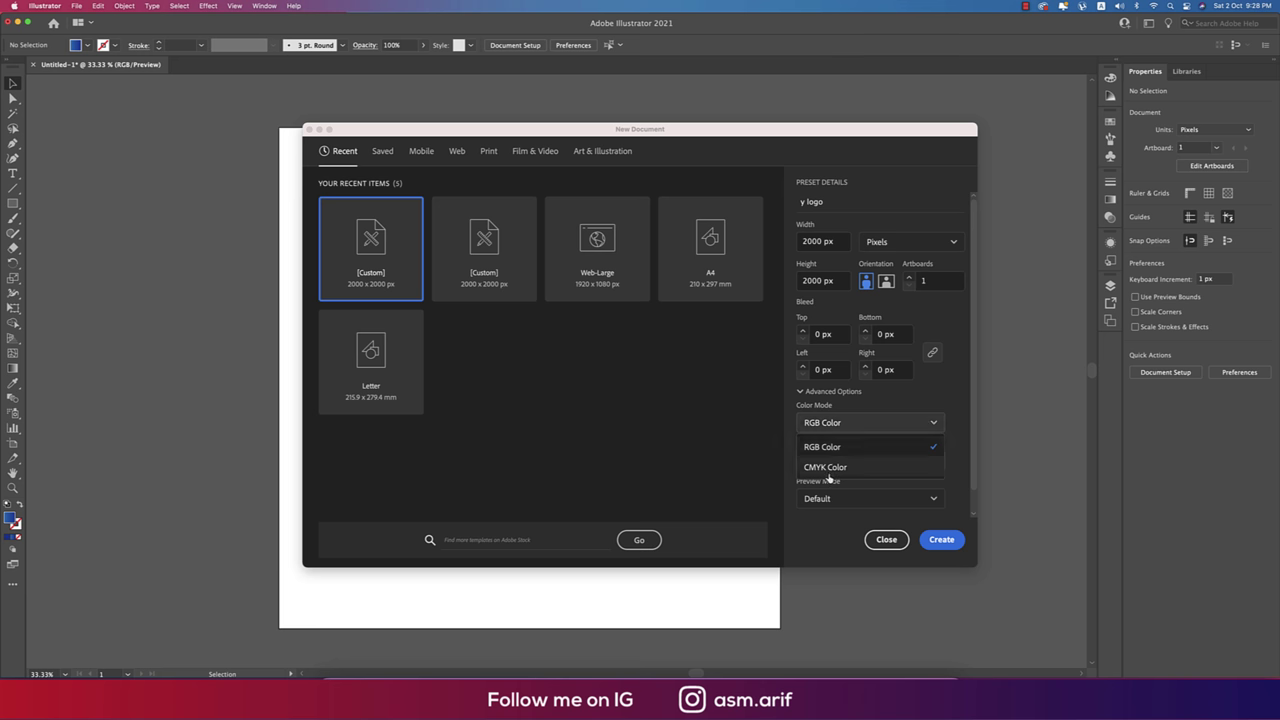
pyautogui.click(822, 447)
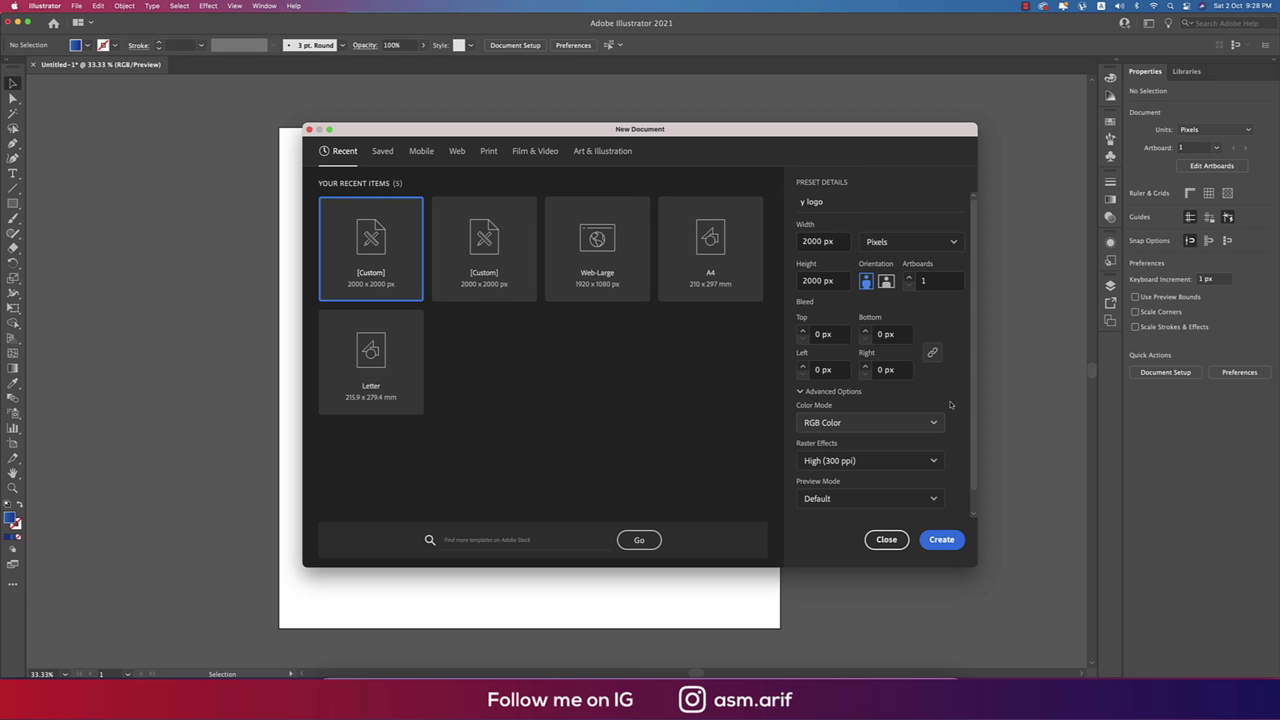
pyautogui.click(941, 540)
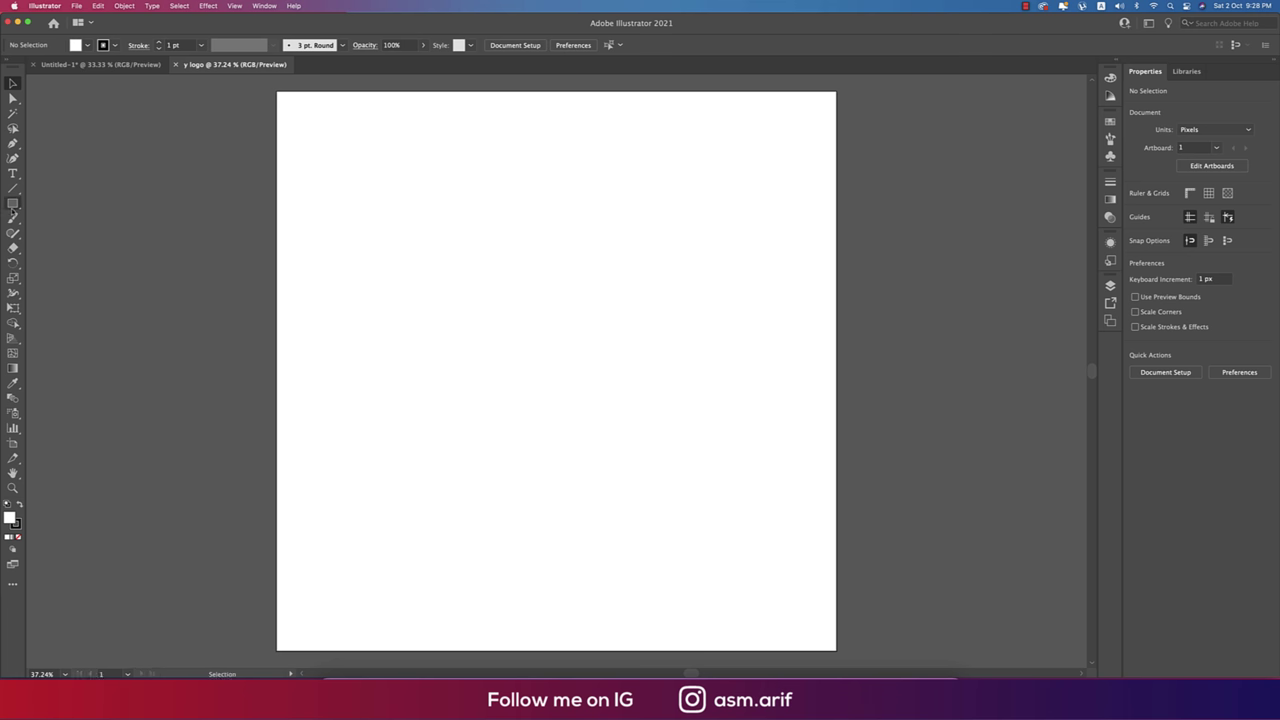
# Place a three-sided polygon (a triangle) on the artboard with the Polygon tool.
pyautogui.click(13, 203)
pyautogui.click(70, 248)
pyautogui.click(355, 251)
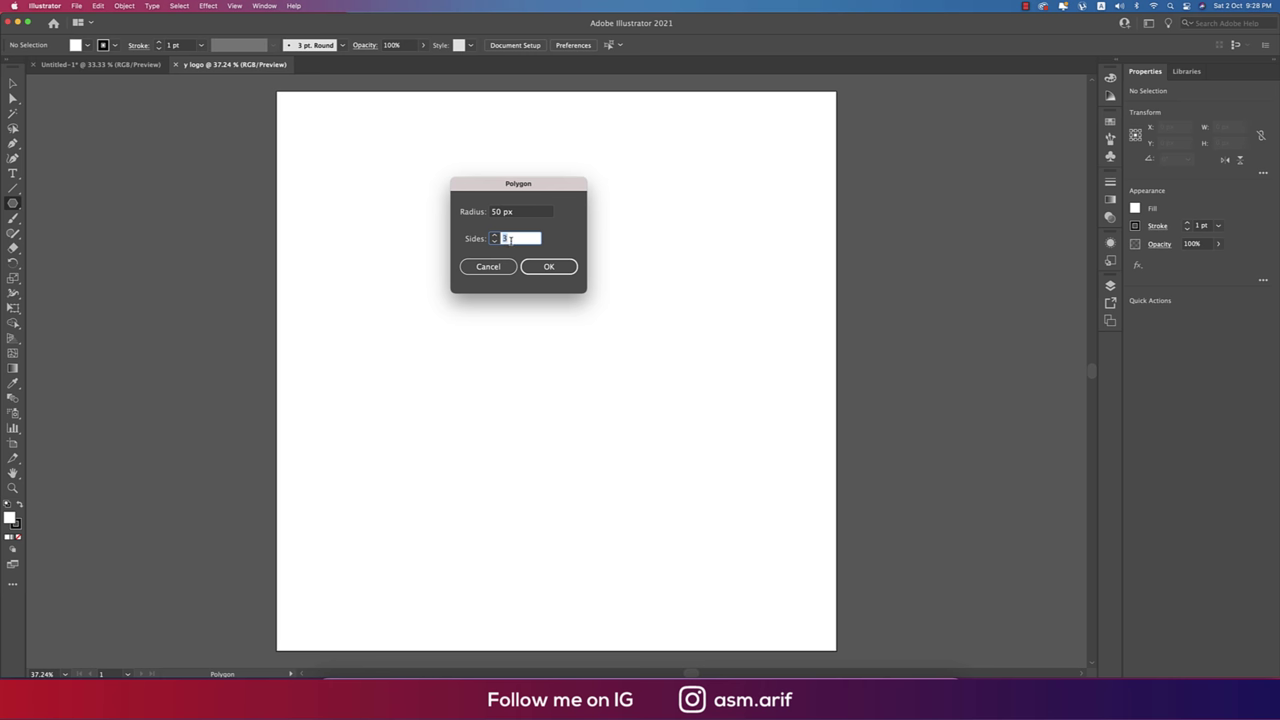
pyautogui.click(534, 266)
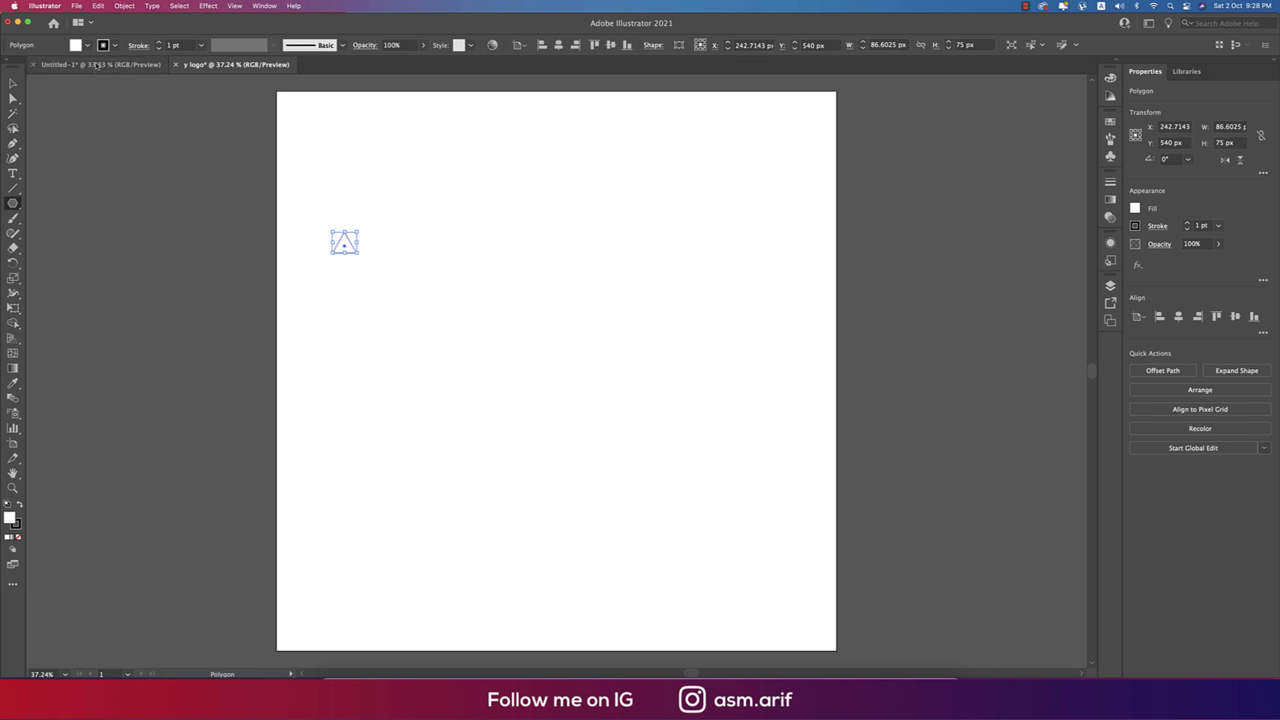
# Set the triangle's fill to None and move it higher up the artboard.
pyautogui.click(87, 45)
pyautogui.click(10, 68)
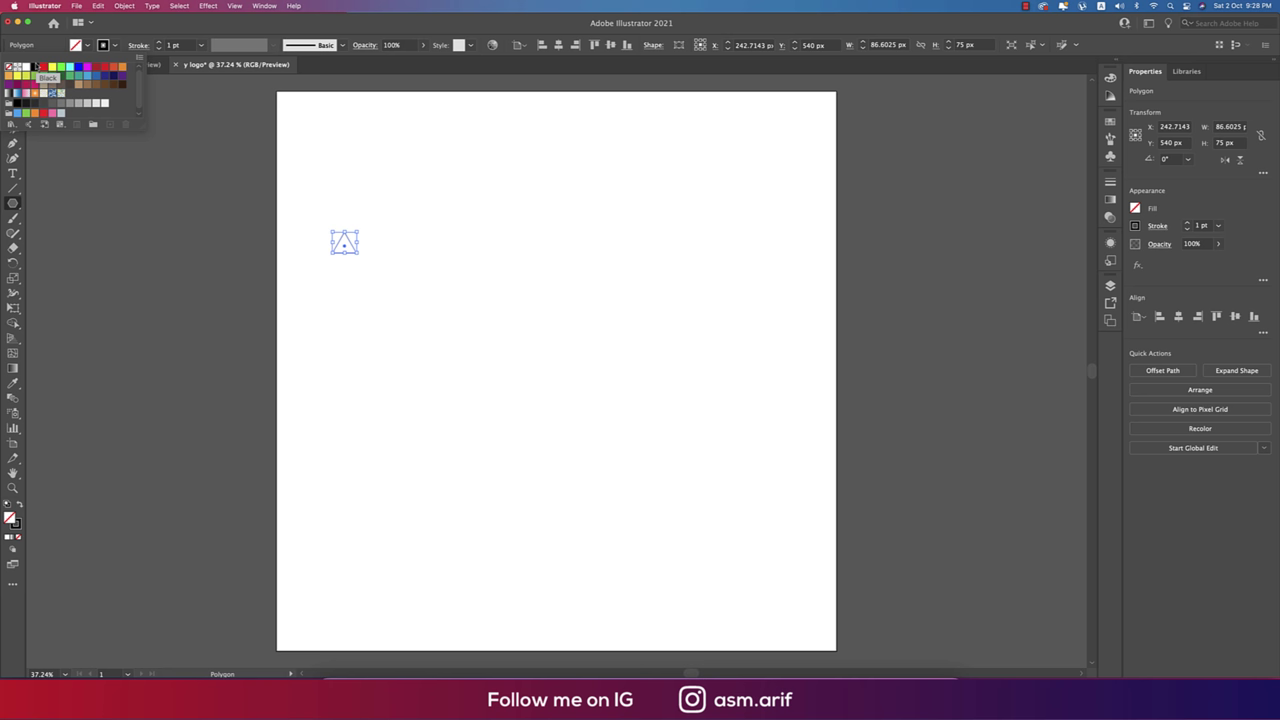
pyautogui.click(12, 84)
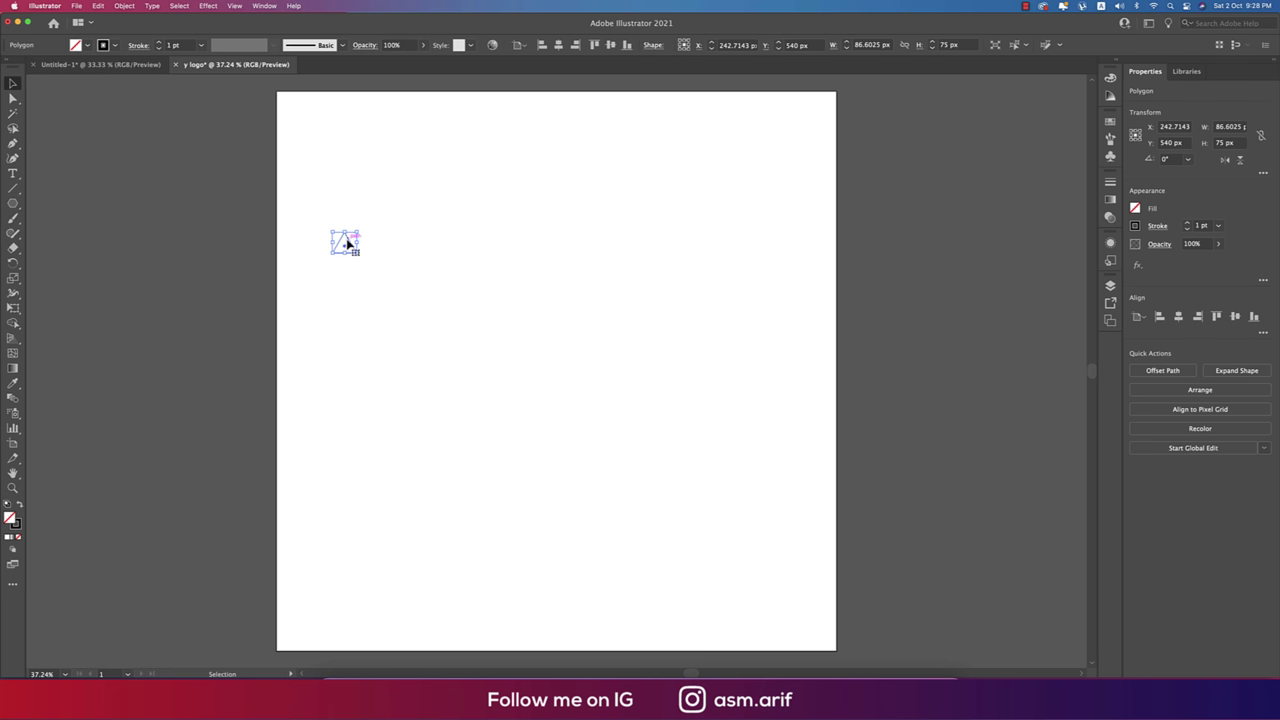
pyautogui.moveTo(346, 242); pyautogui.dragTo(384, 186)
pyautogui.click(440, 218)
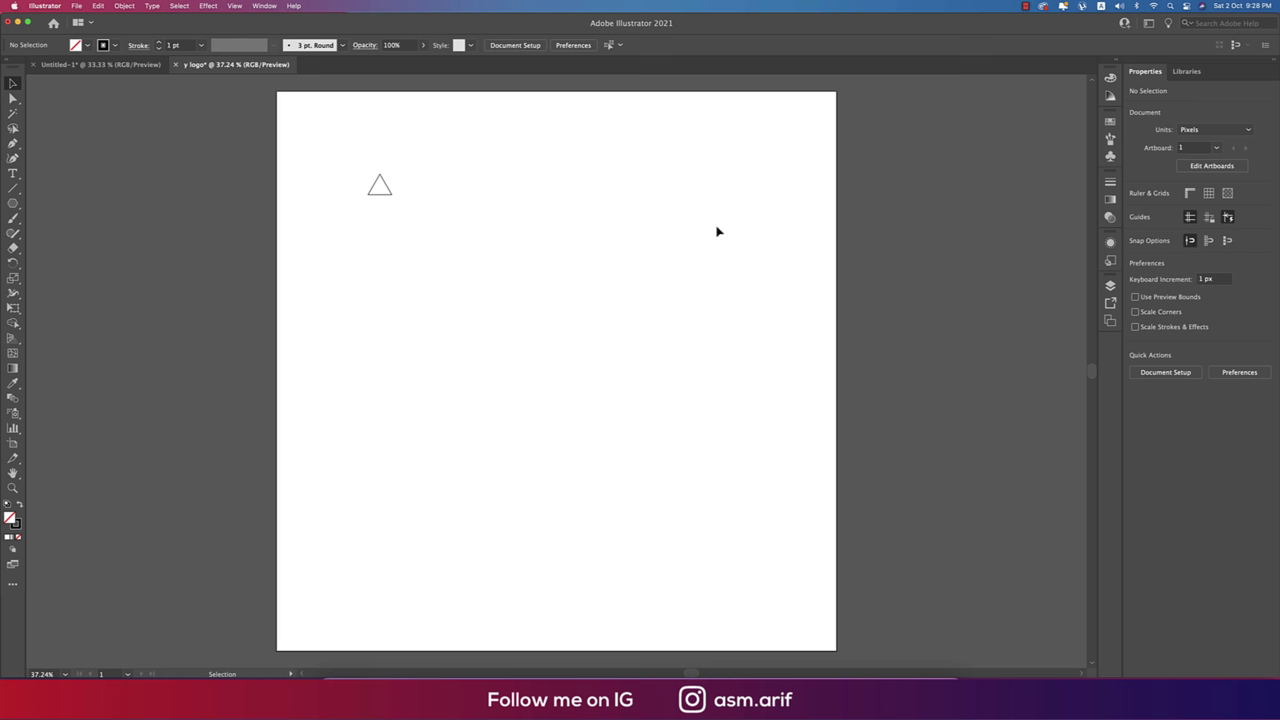
pyautogui.click(1148, 22)
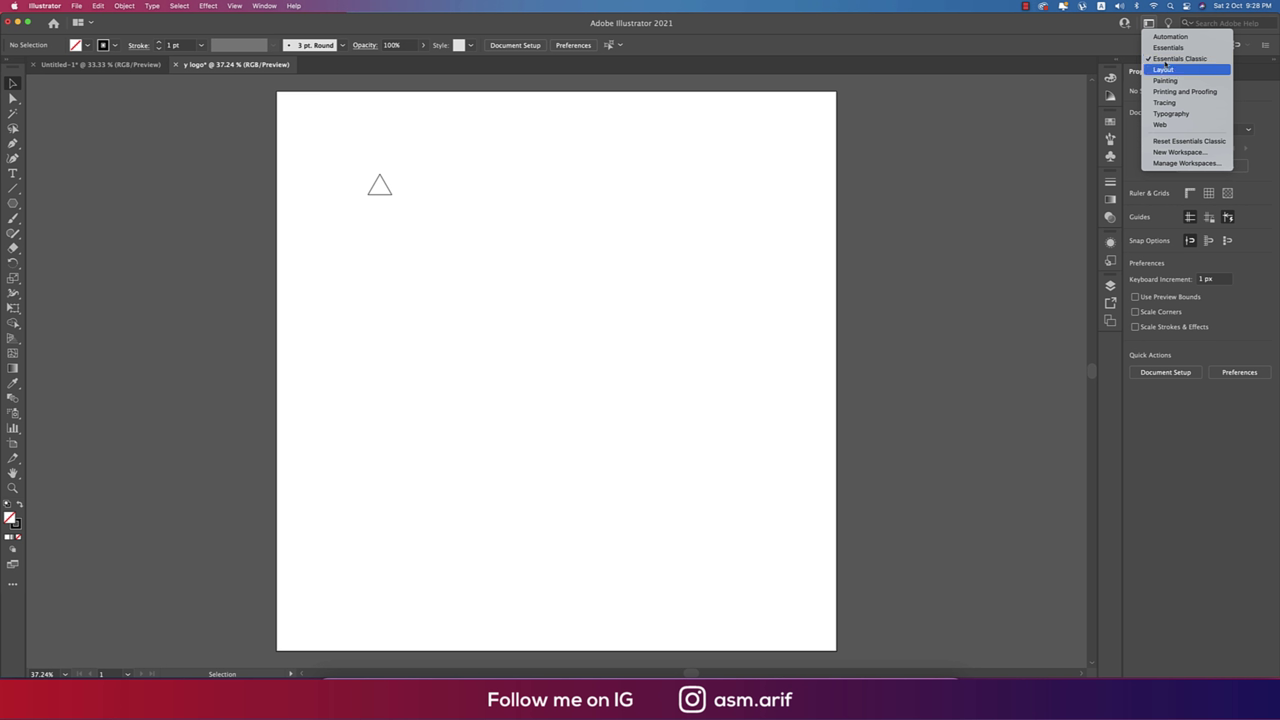
pyautogui.click(1165, 142)
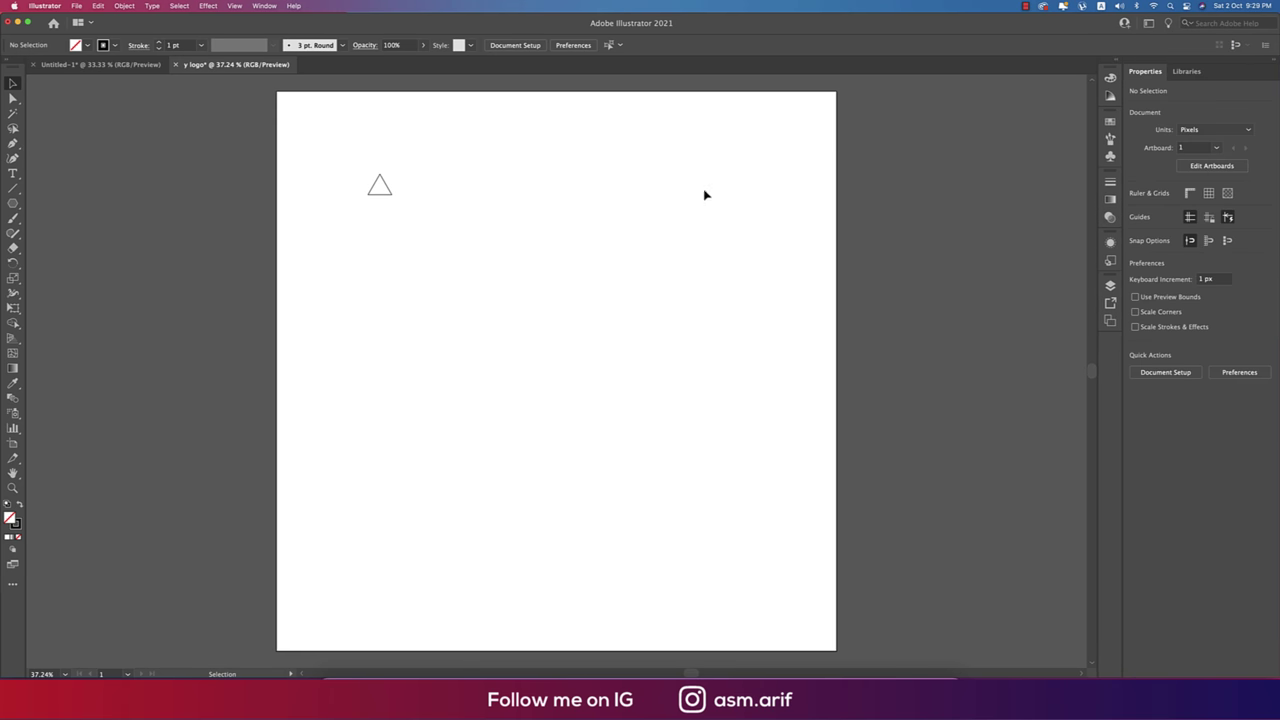
pyautogui.click(241, 7)
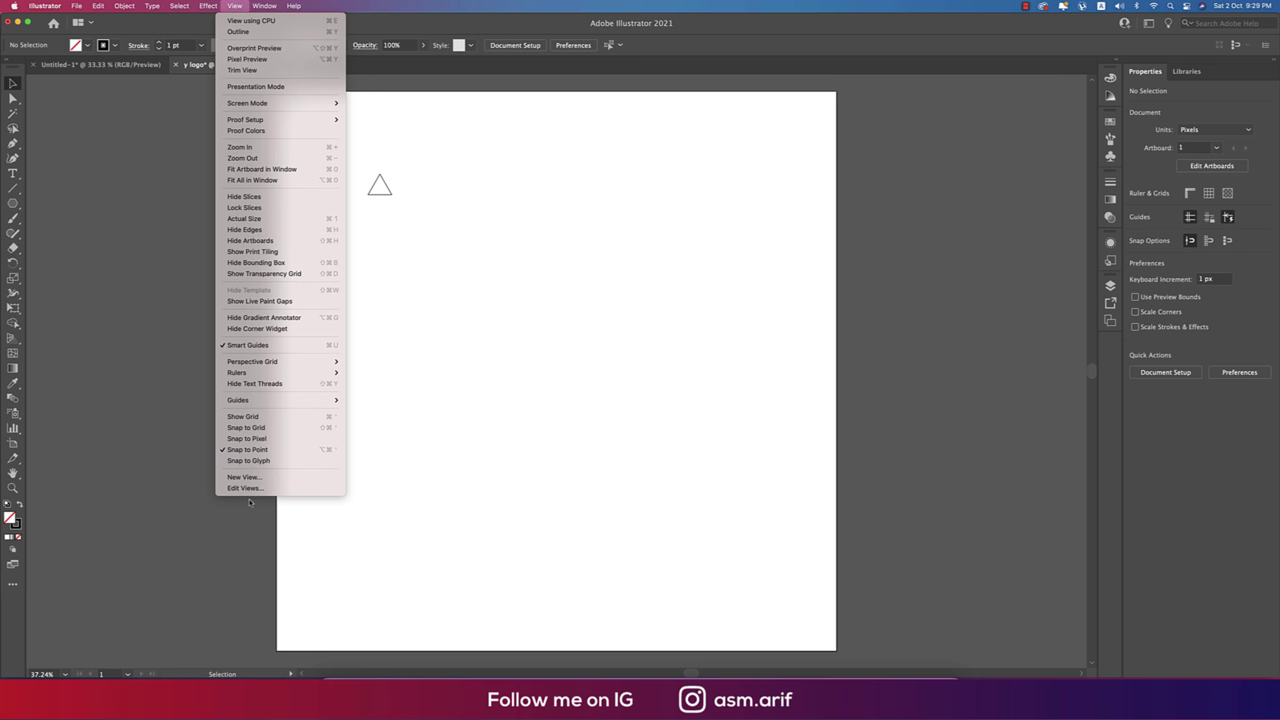
pyautogui.click(475, 418)
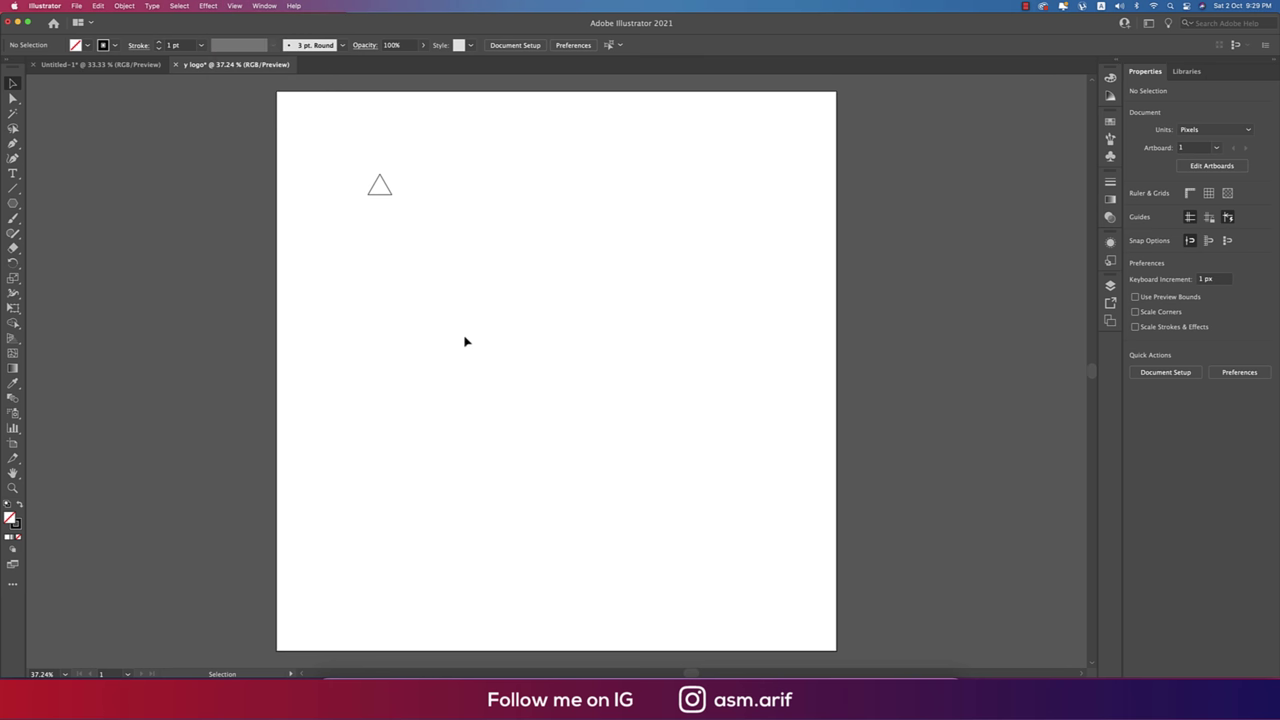
# Duplicate the triangle rightward repeatedly with Cmd+D to form a horizontal row.
pyautogui.click(388, 190)
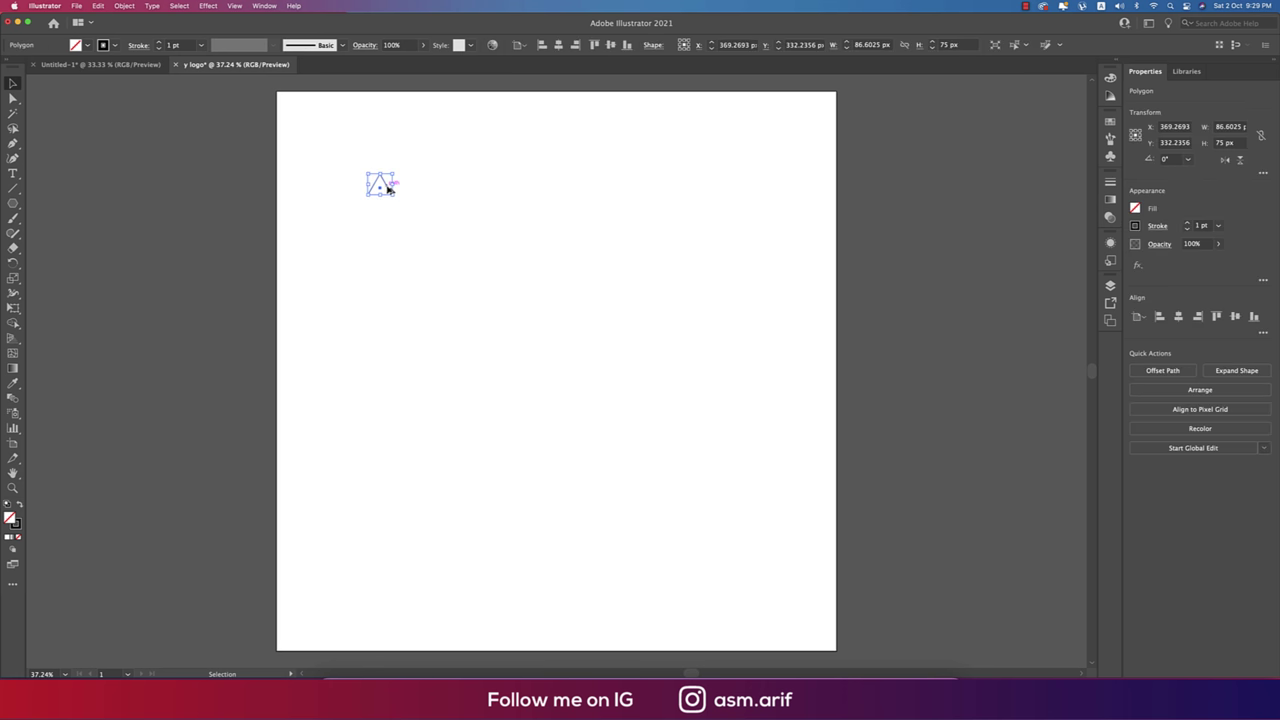
pyautogui.moveTo(388, 190); pyautogui.dragTo(411, 188)
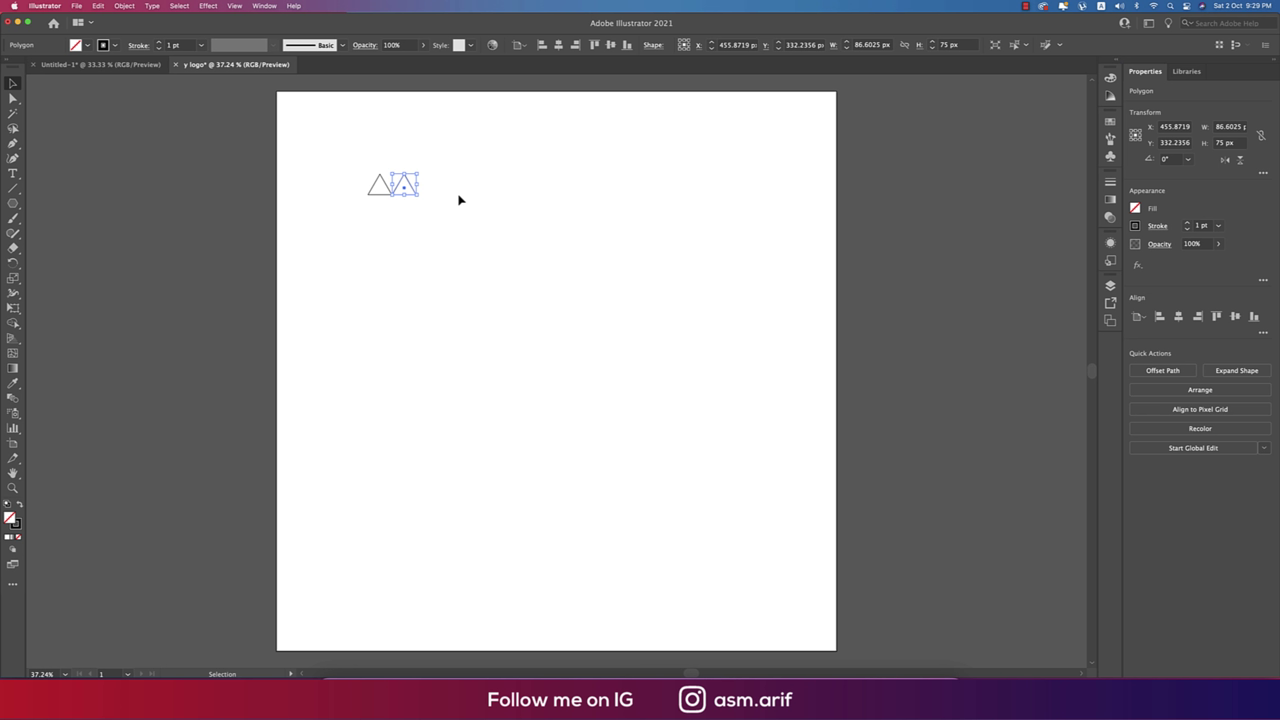
pyautogui.press('super+d')
pyautogui.press('super+d')
pyautogui.press('super+d')
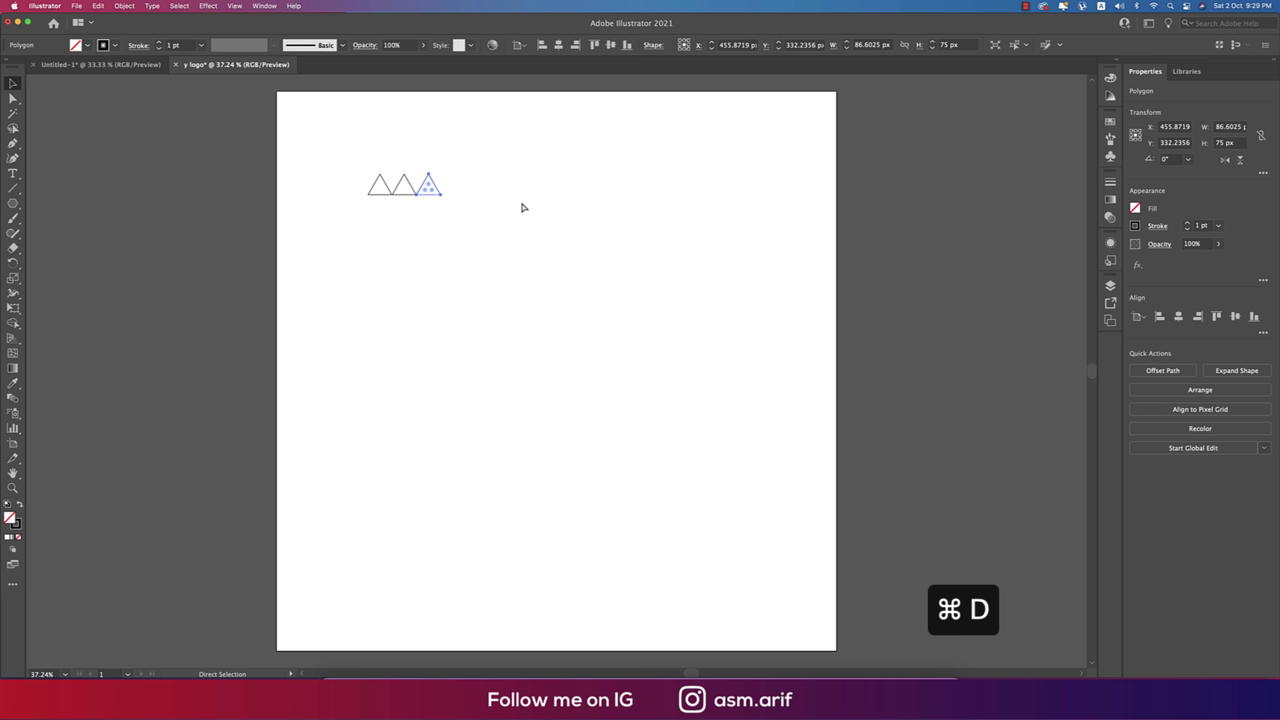
pyautogui.press('super+d')
pyautogui.press('super+d')
pyautogui.press('super+d')
pyautogui.press('super+d')
pyautogui.press('super+d')
pyautogui.press('super+d')
pyautogui.press('super+d')
pyautogui.press('super+d')
pyautogui.press('super+d')
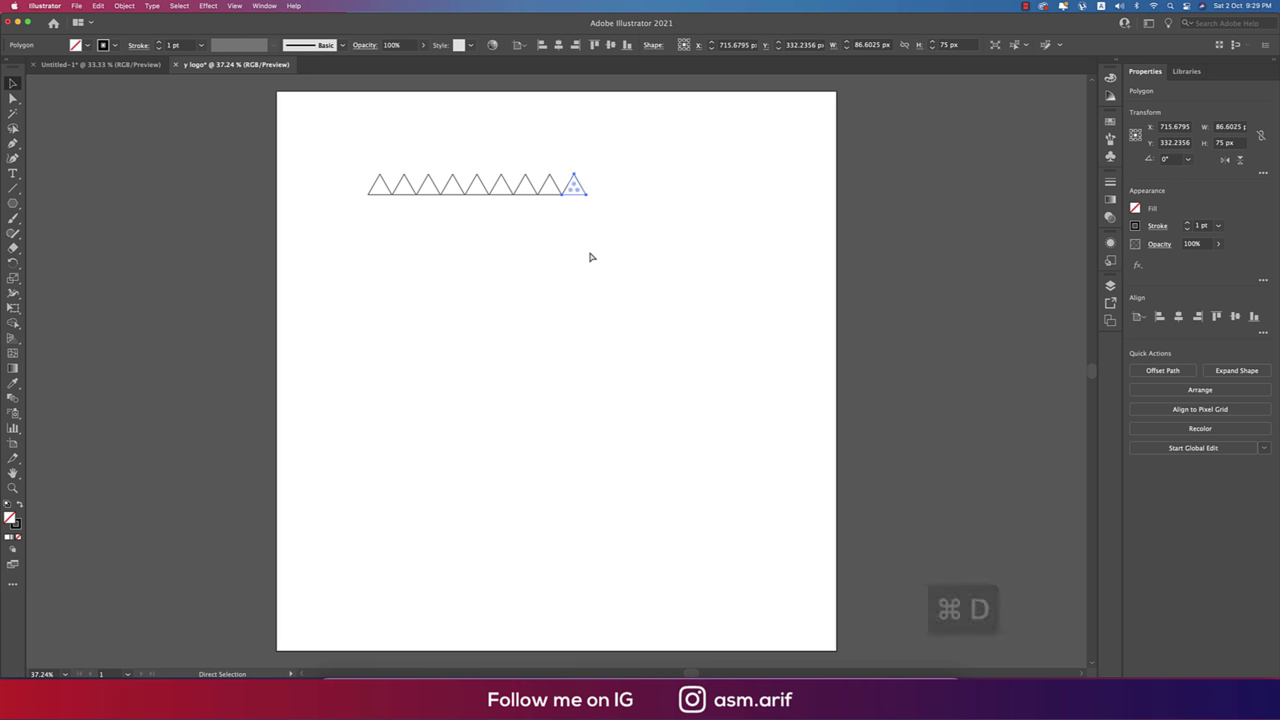
pyautogui.press('super+d')
pyautogui.press('super+d')
pyautogui.press('v')
# Add a half-offset, vertically flipped copy of the row, then copy the strip 75 px below.
pyautogui.moveTo(766, 243); pyautogui.dragTo(345, 160)
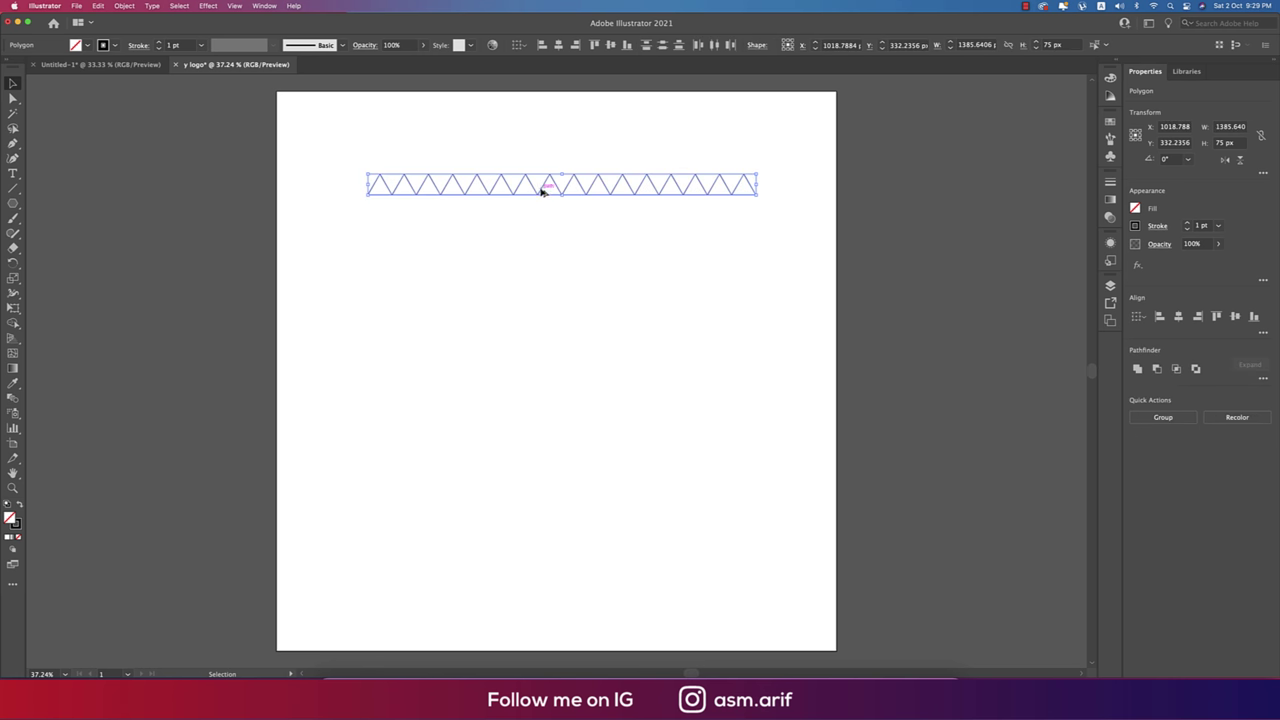
pyautogui.moveTo(541, 191); pyautogui.dragTo(531, 191)
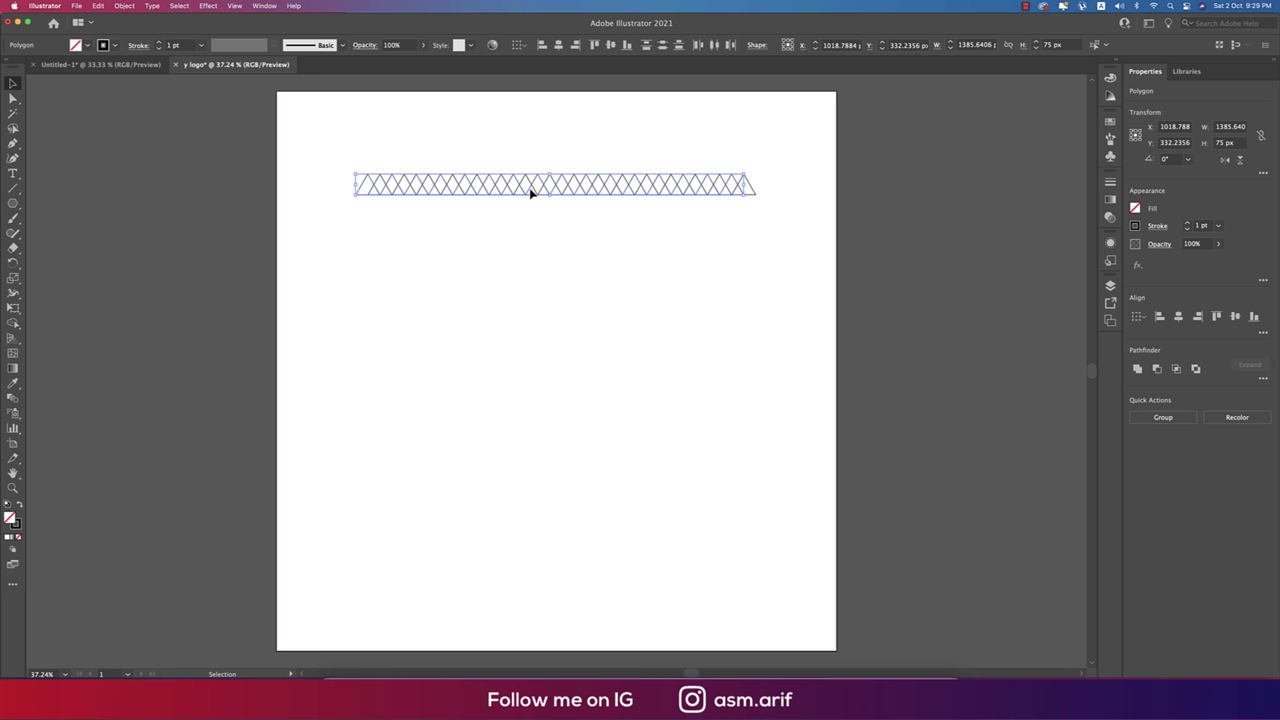
pyautogui.click(1240, 162)
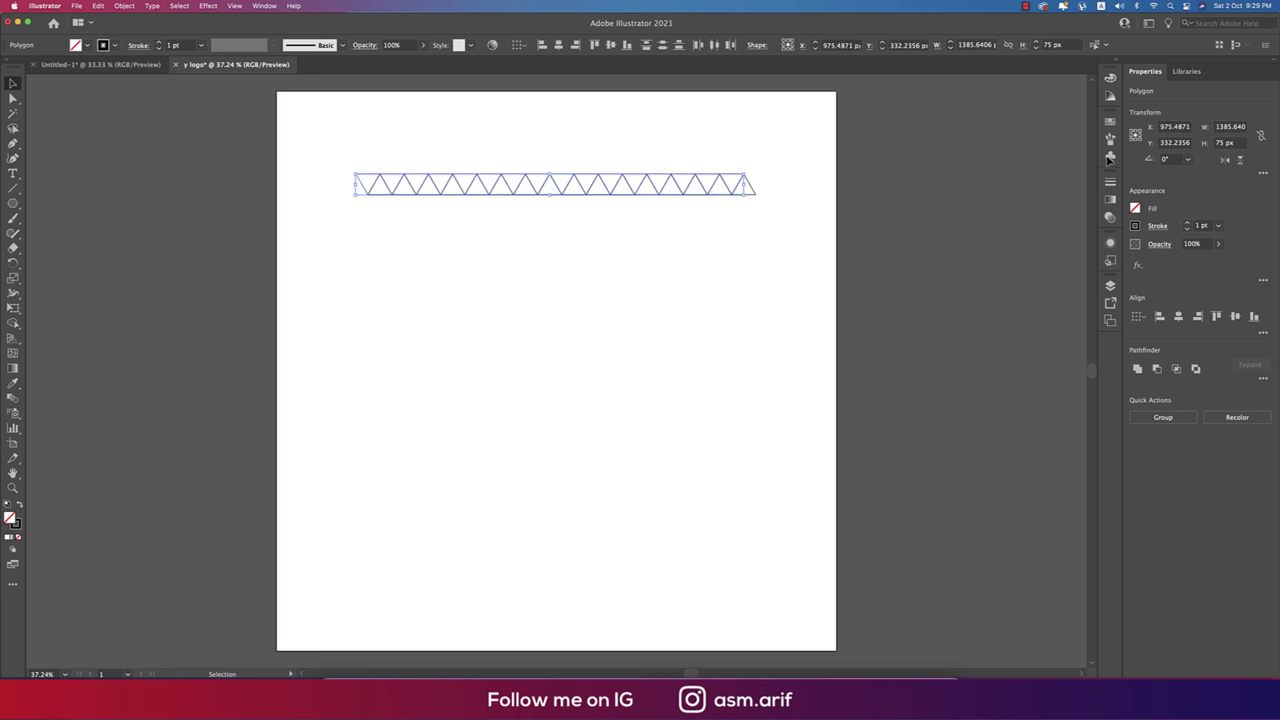
pyautogui.click(764, 262)
pyautogui.moveTo(337, 151); pyautogui.dragTo(764, 232)
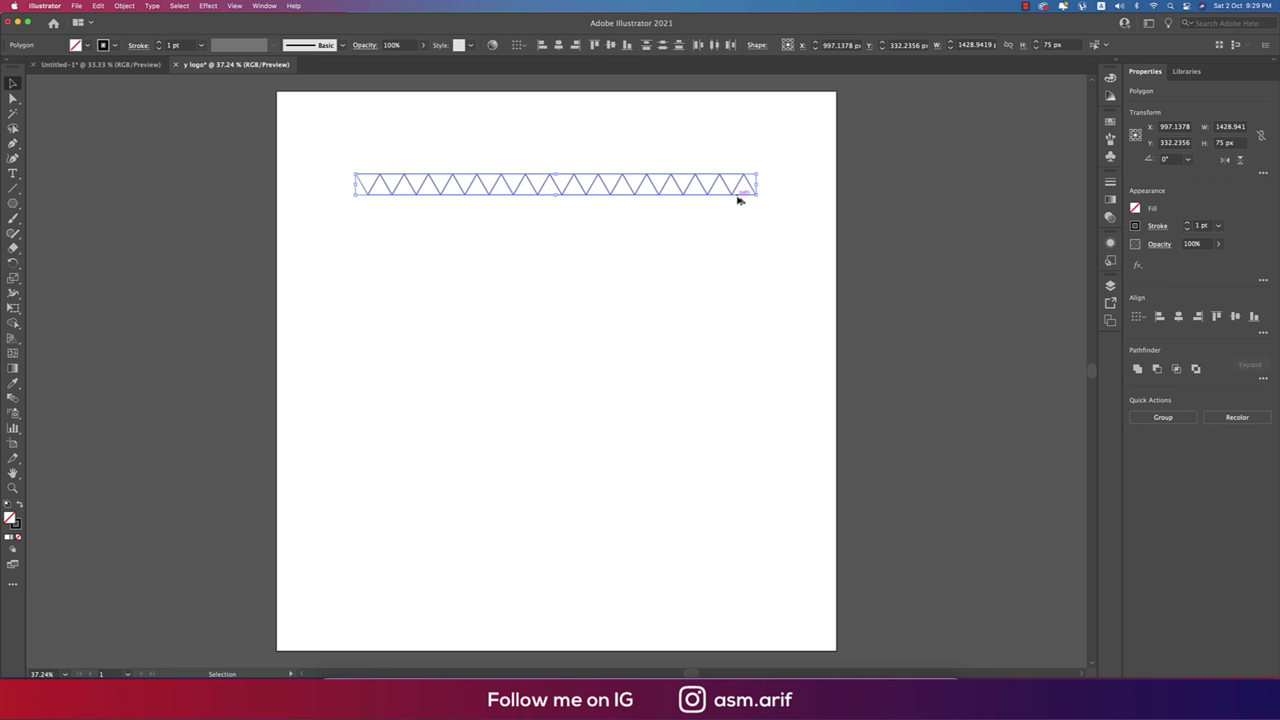
pyautogui.moveTo(738, 200); pyautogui.dragTo(741, 218)
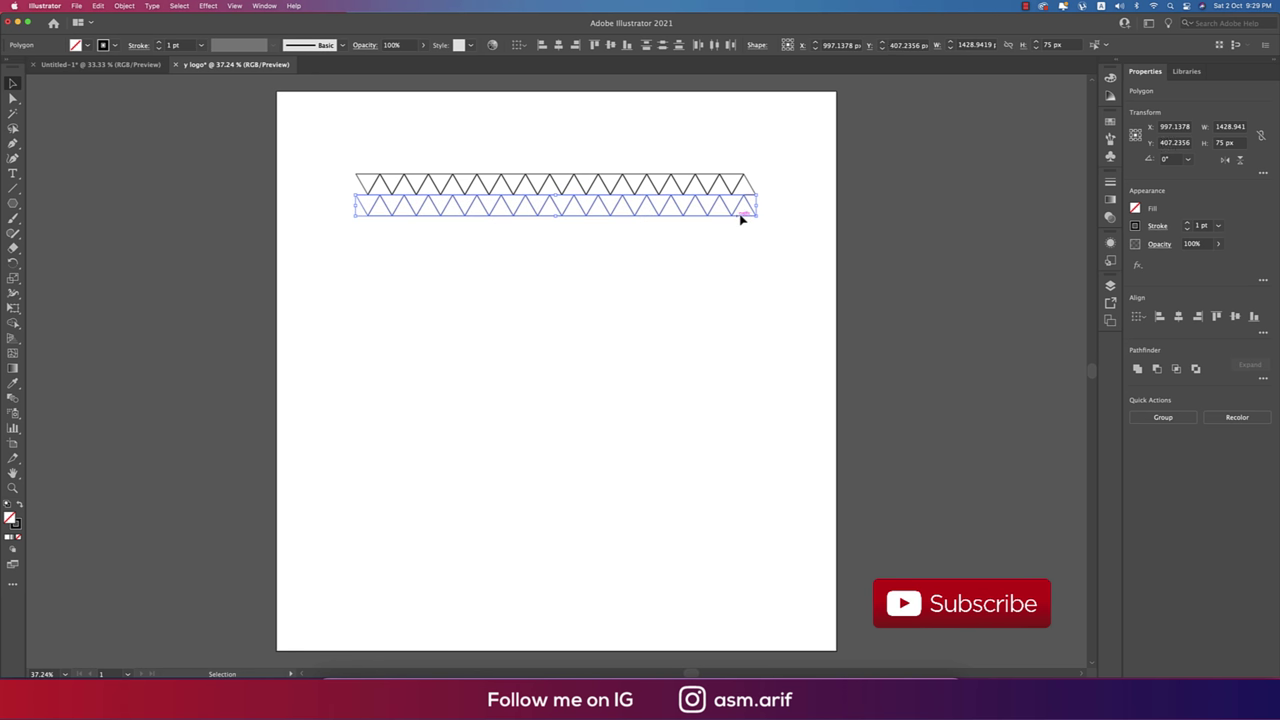
# Flip the lower strip and repeat interlocking row copies into a roughly 1428 × 1200 px triangle grid.
pyautogui.click(1241, 160)
pyautogui.click(472, 257)
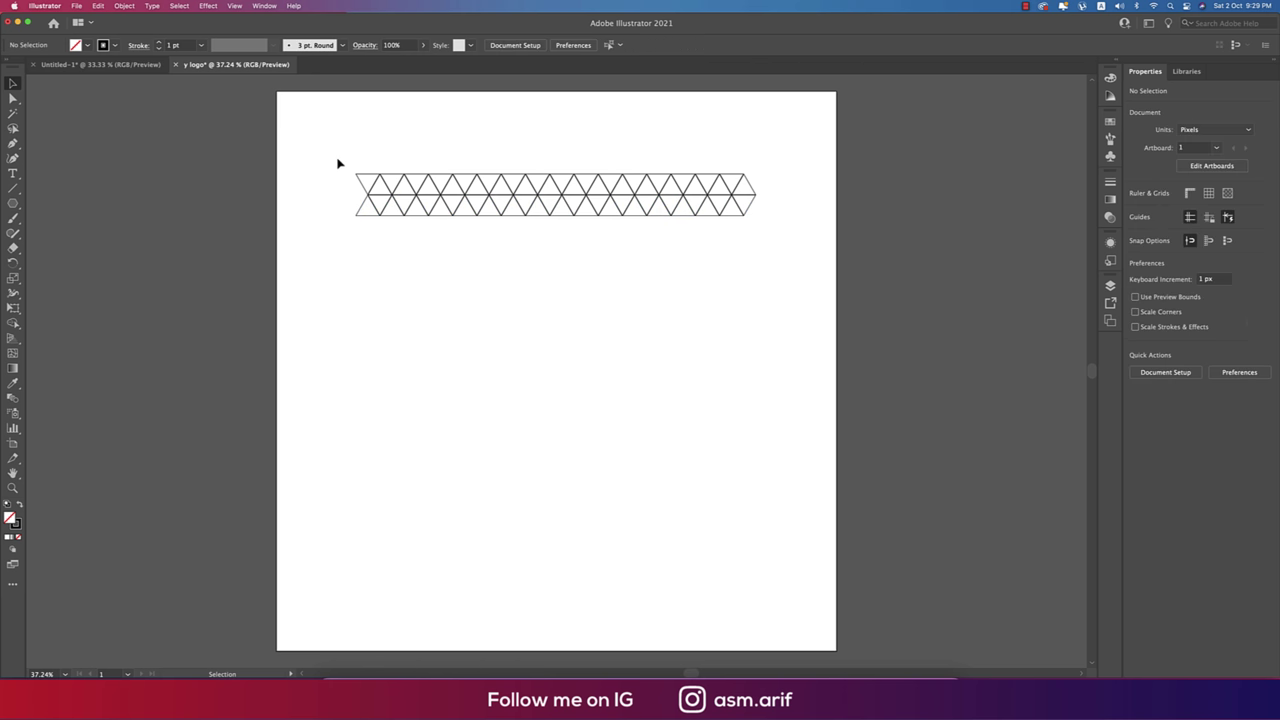
pyautogui.moveTo(330, 146); pyautogui.dragTo(771, 268)
pyautogui.moveTo(737, 217); pyautogui.dragTo(749, 264)
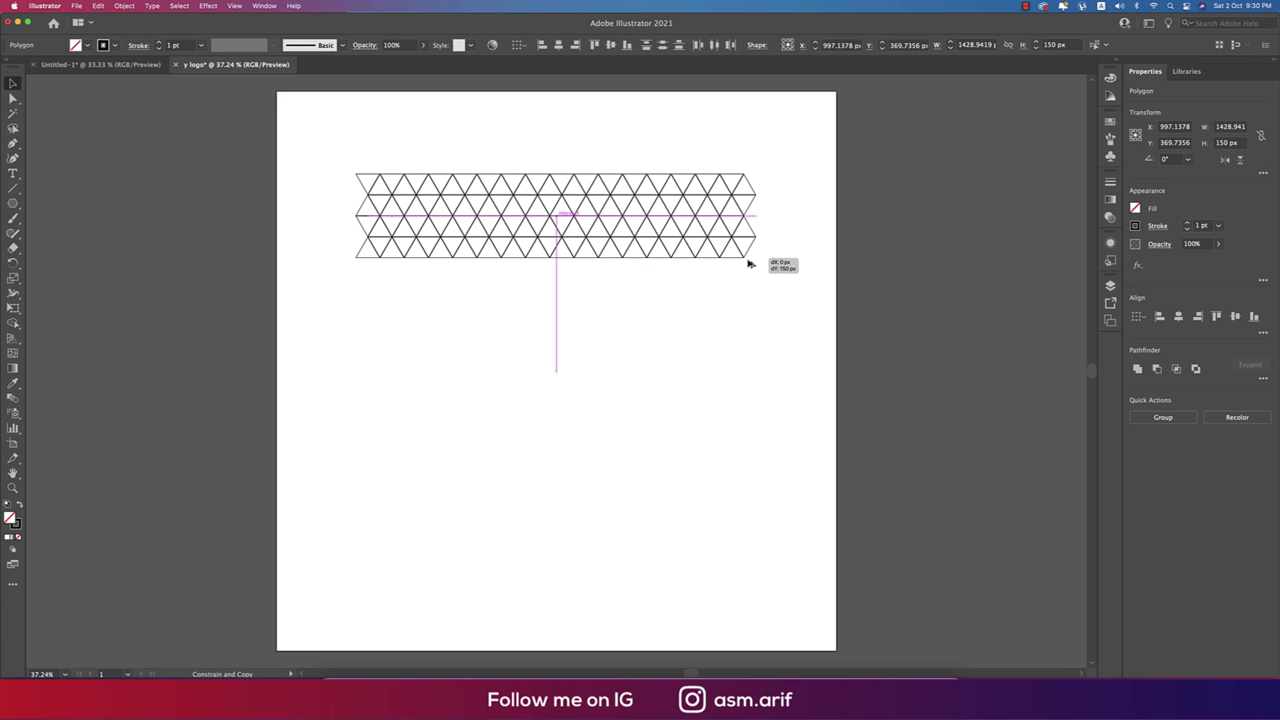
pyautogui.moveTo(749, 264); pyautogui.dragTo(749, 264)
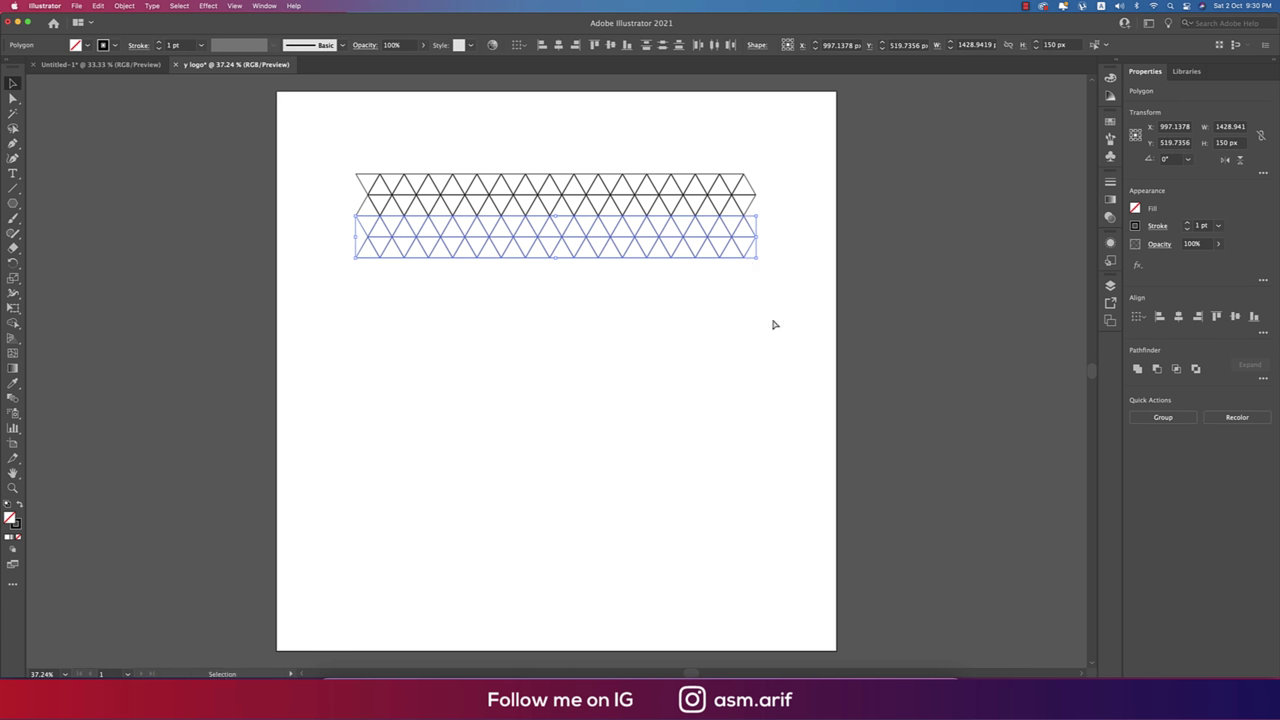
pyautogui.press('super+d')
pyautogui.press('super+d')
pyautogui.press('super+d')
pyautogui.press('super+d')
pyautogui.press('super+d')
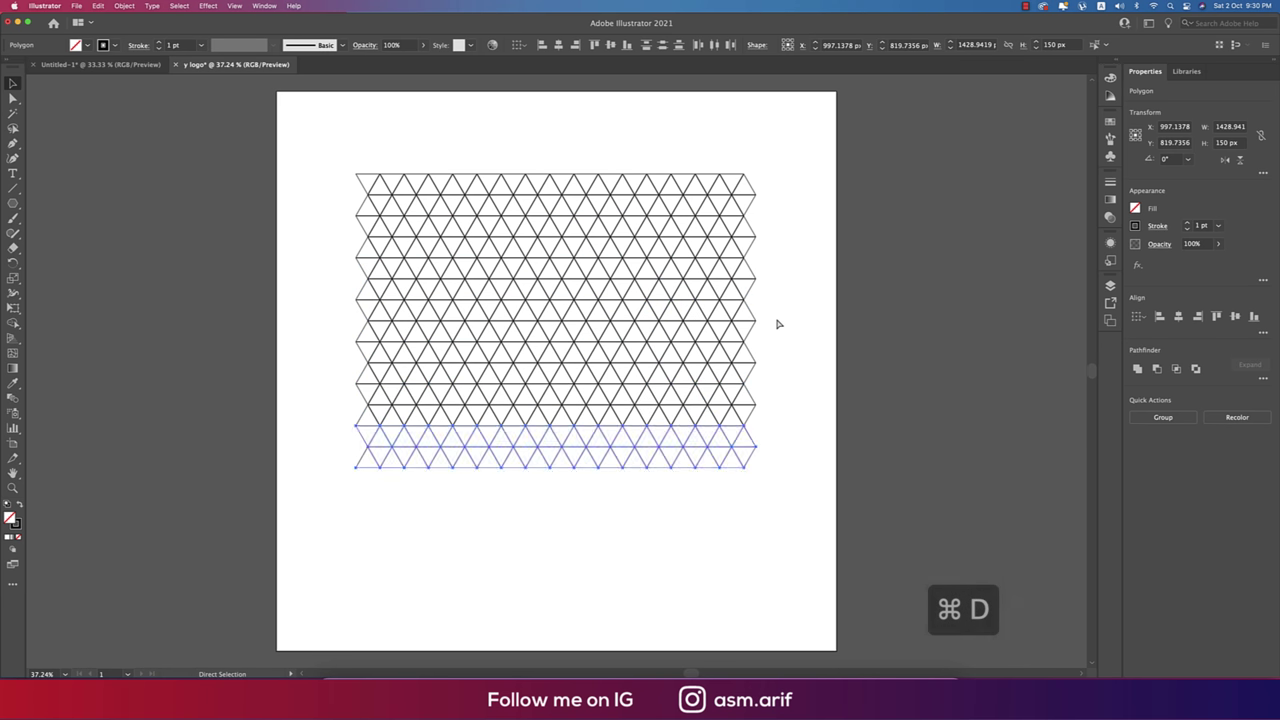
pyautogui.press('super+d')
pyautogui.click(778, 324)
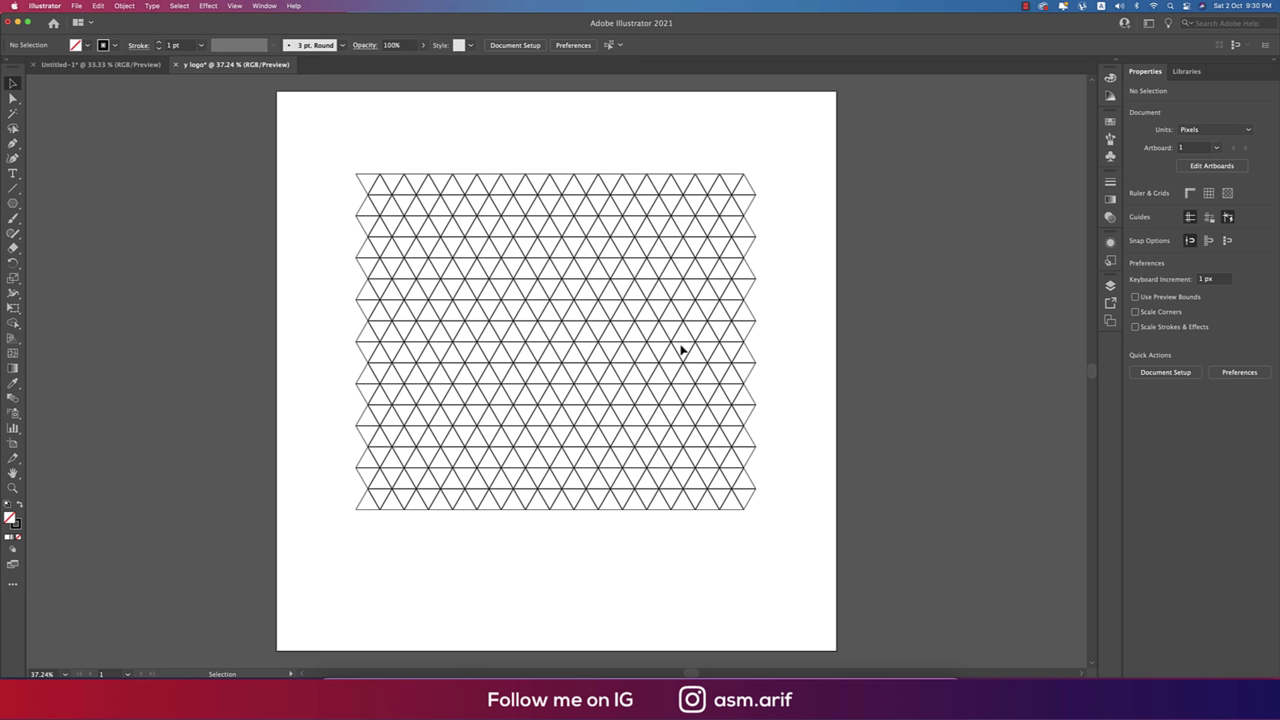
pyautogui.moveTo(330, 156); pyautogui.dragTo(771, 544)
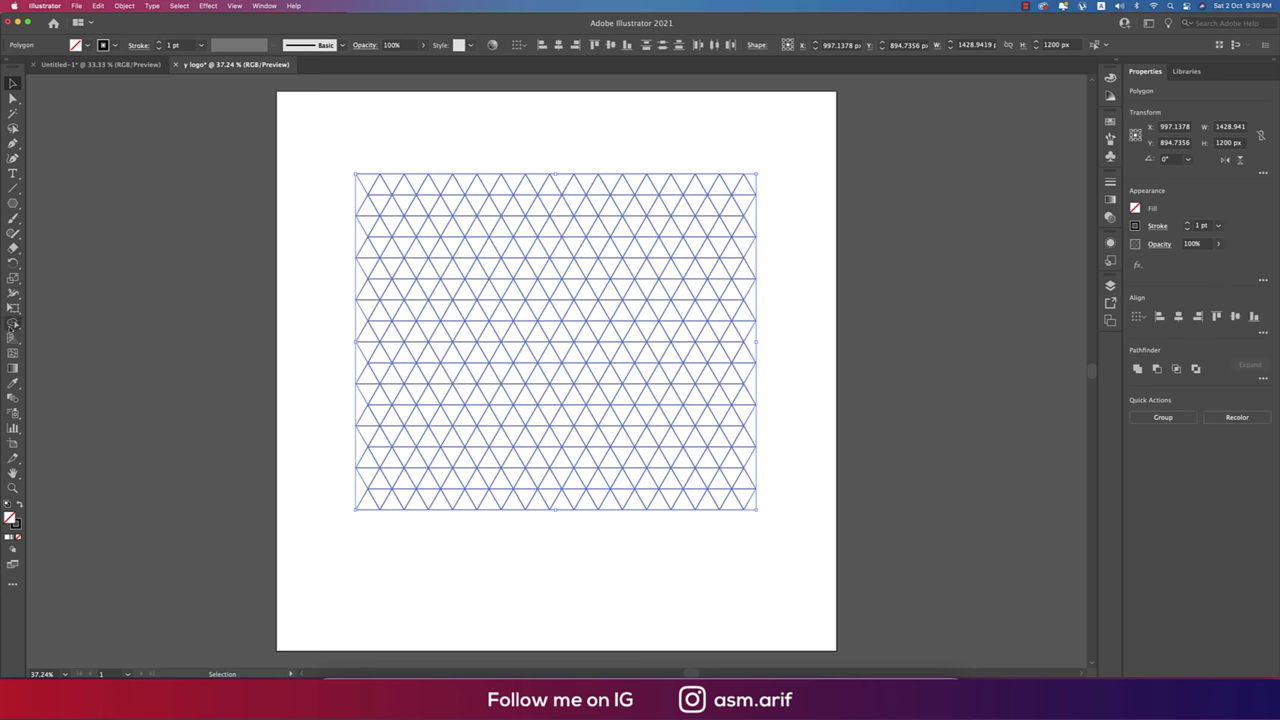
# Merge grid triangles into a slanted y with the Shape Builder, using black fill and no stroke.
pyautogui.click(12, 325)
pyautogui.click(54, 326)
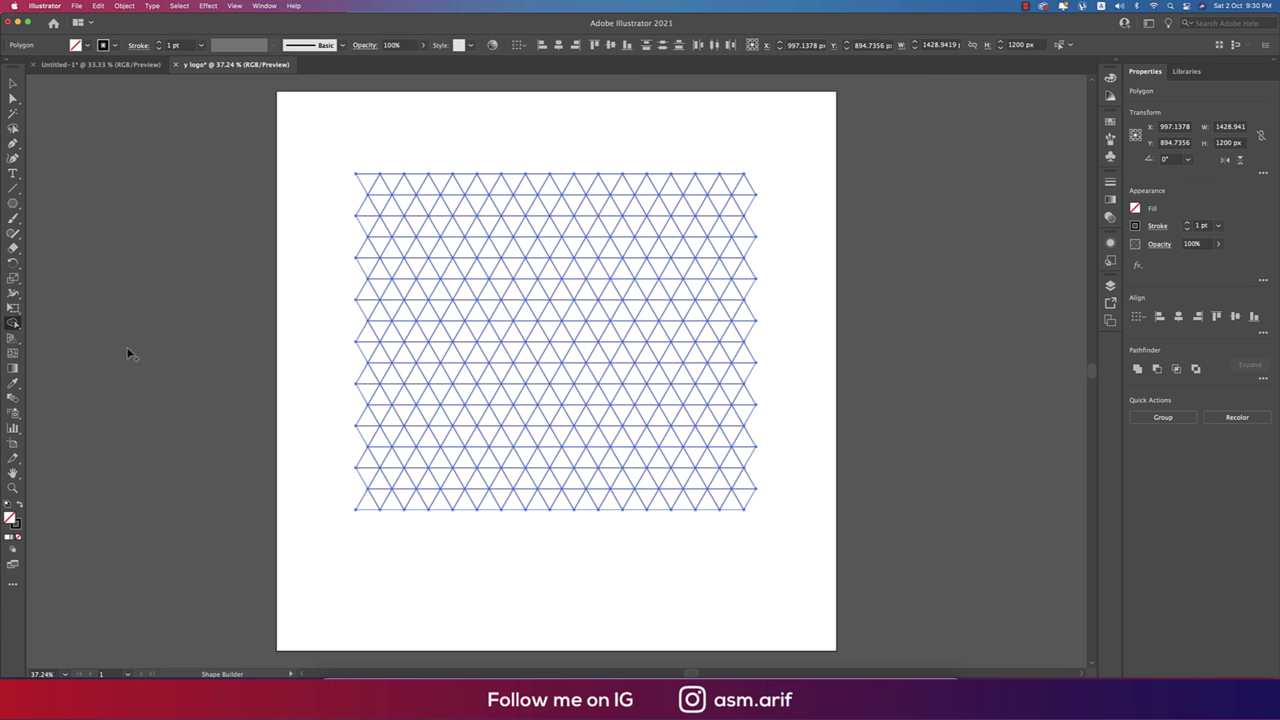
pyautogui.click(13, 323)
pyautogui.click(36, 326)
pyautogui.click(20, 508)
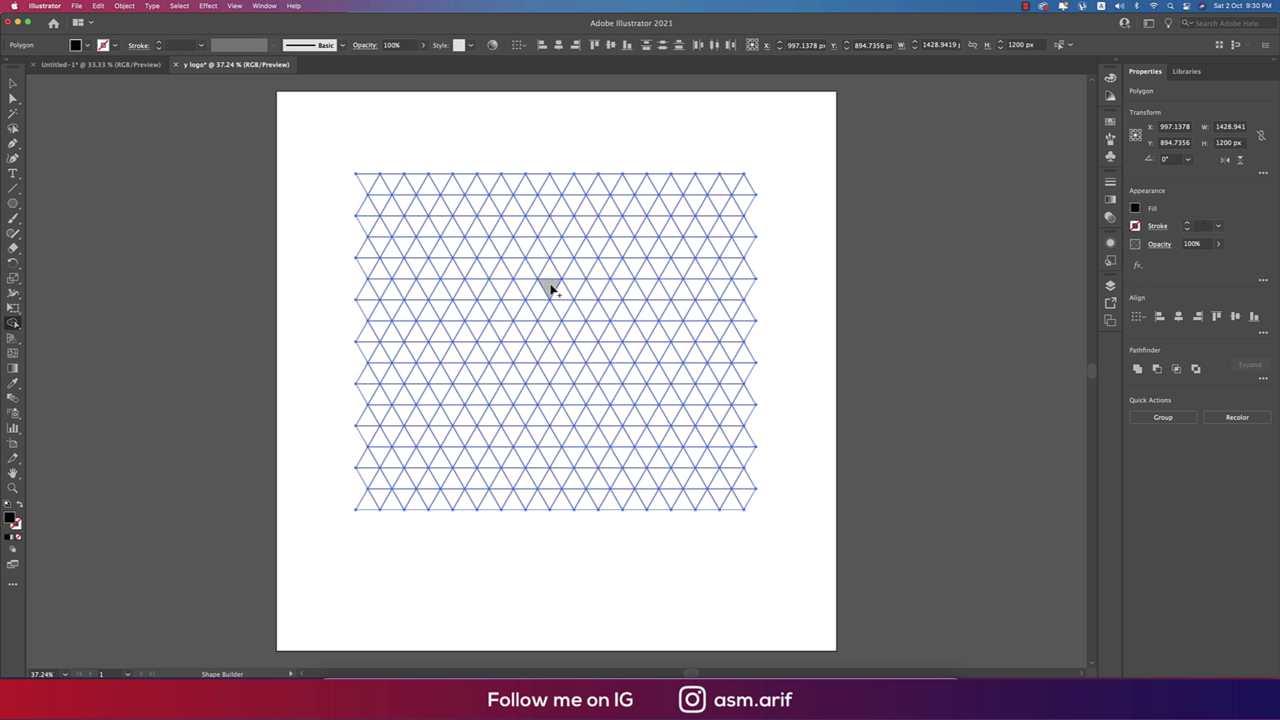
pyautogui.moveTo(549, 286)
pyautogui.mouseDown()
pyautogui.moveTo(594, 294)
pyautogui.moveTo(555, 358)
pyautogui.mouseUp()
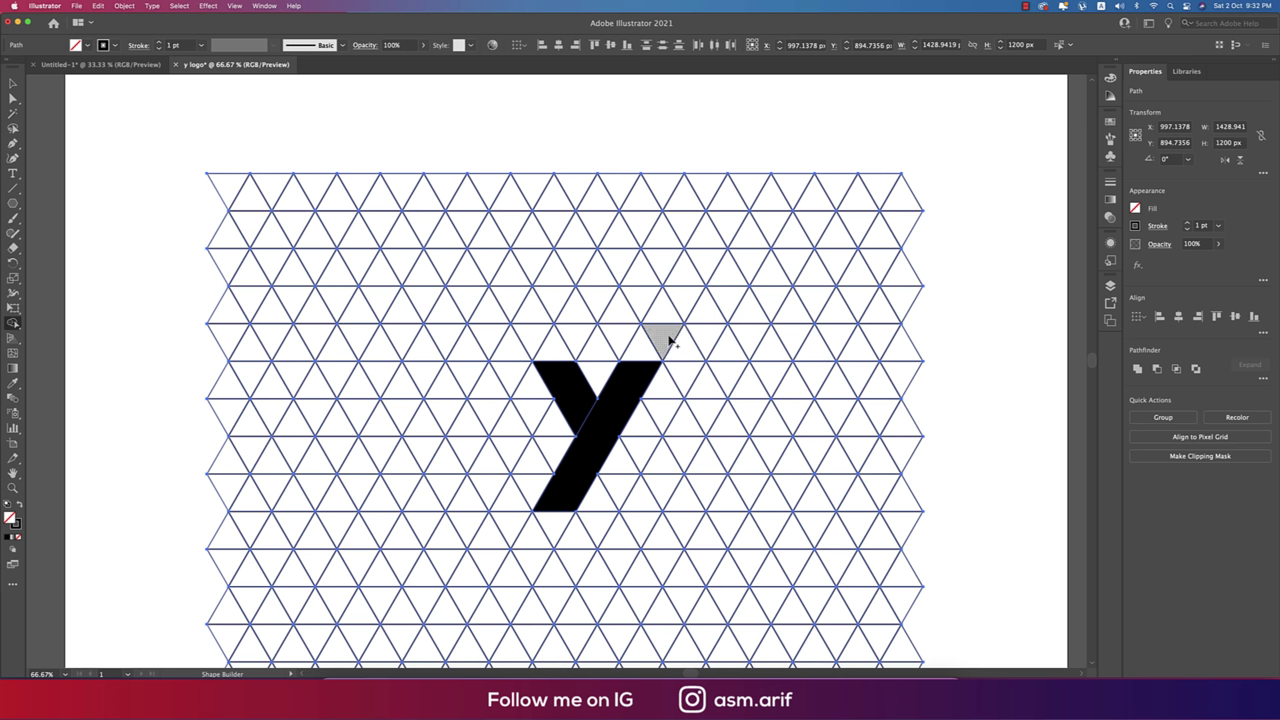
pyautogui.moveTo(665, 331); pyautogui.dragTo(612, 440)
pyautogui.hotkey('shift', 'x')
pyautogui.click(620, 410)
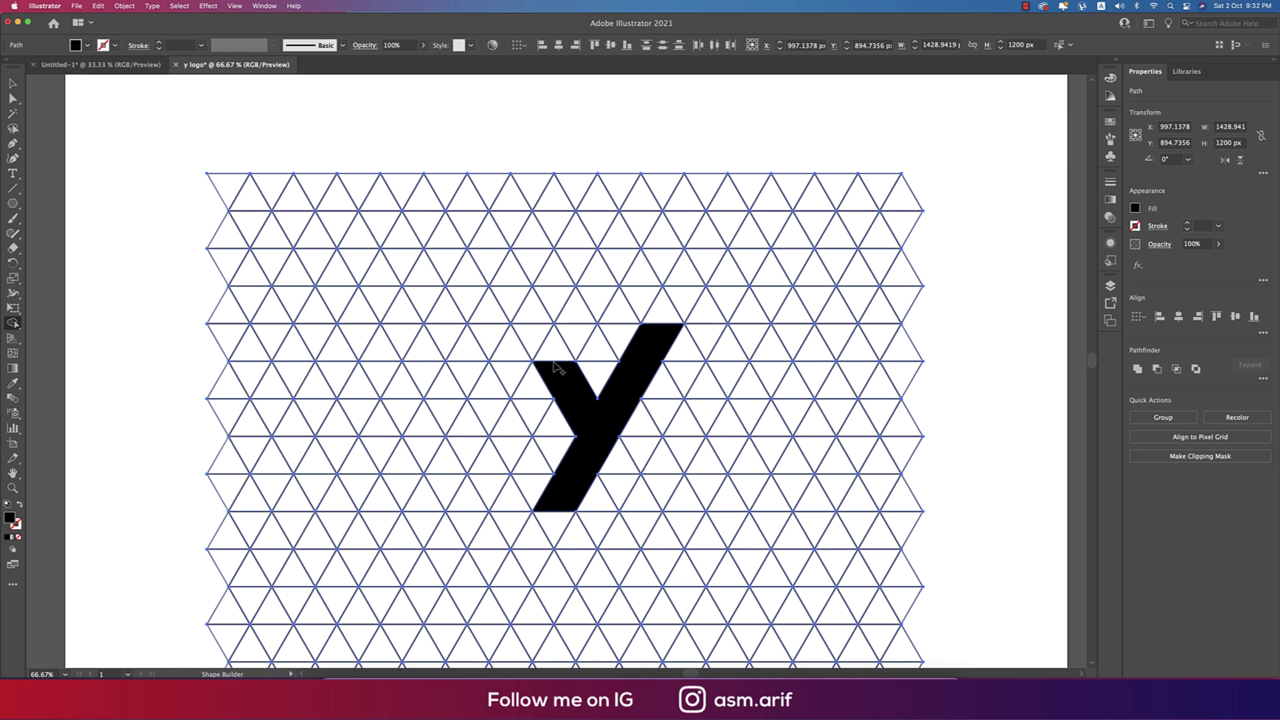
pyautogui.click(594, 390)
# Select the triangle grid with the Magic Wand and delete it.
pyautogui.click(13, 113)
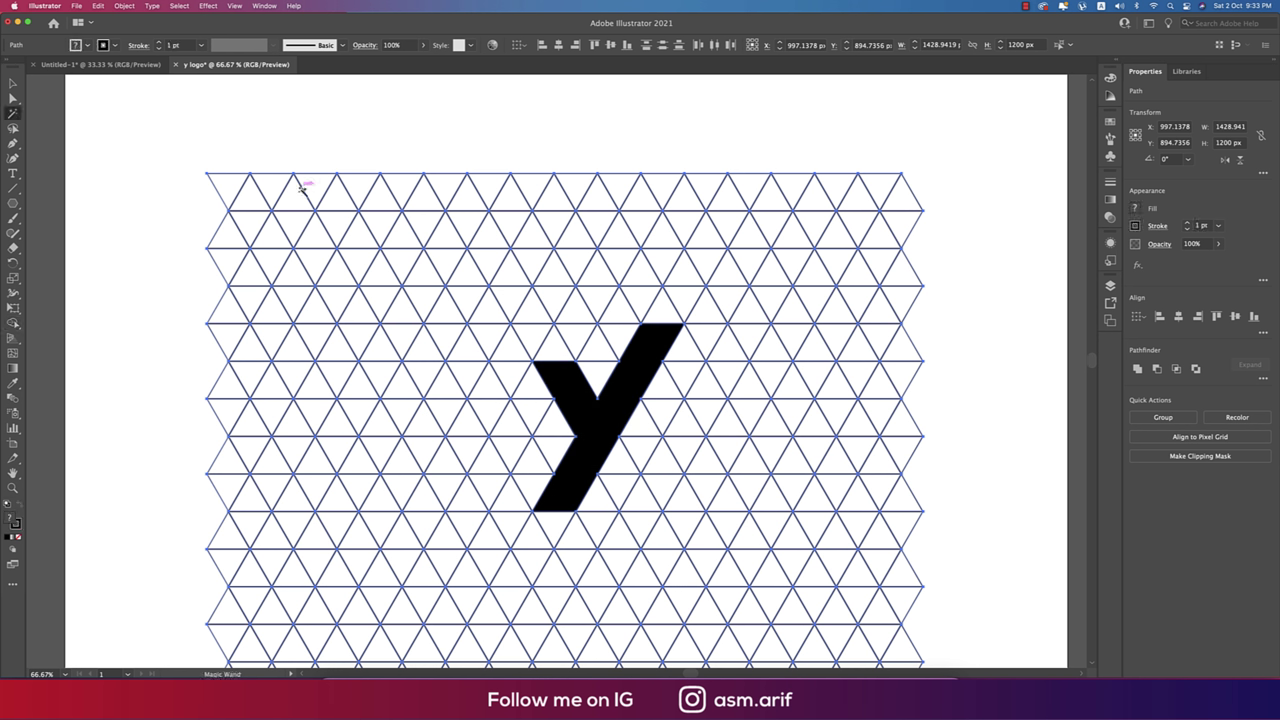
pyautogui.click(303, 188)
pyautogui.press('Delete')
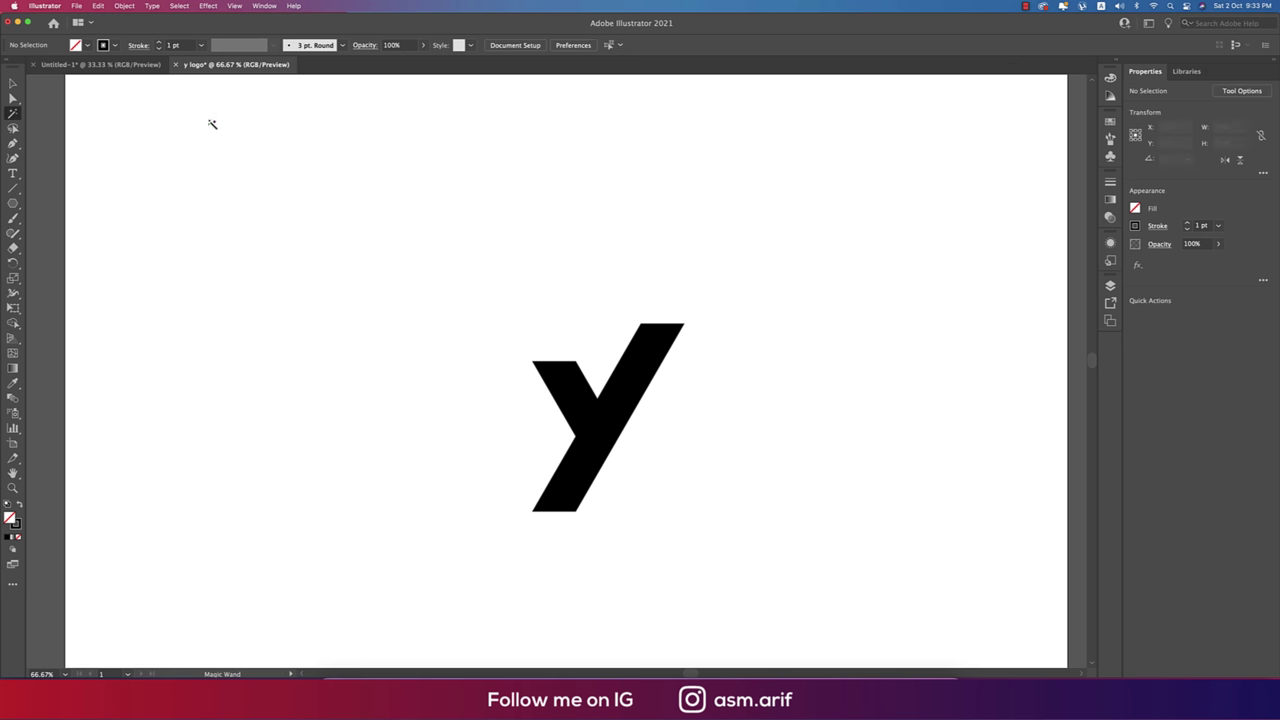
# Give the y no fill and a 20 pt black stroke aligned to centre.
pyautogui.click(13, 84)
pyautogui.moveTo(434, 252); pyautogui.dragTo(832, 591)
pyautogui.click(87, 45)
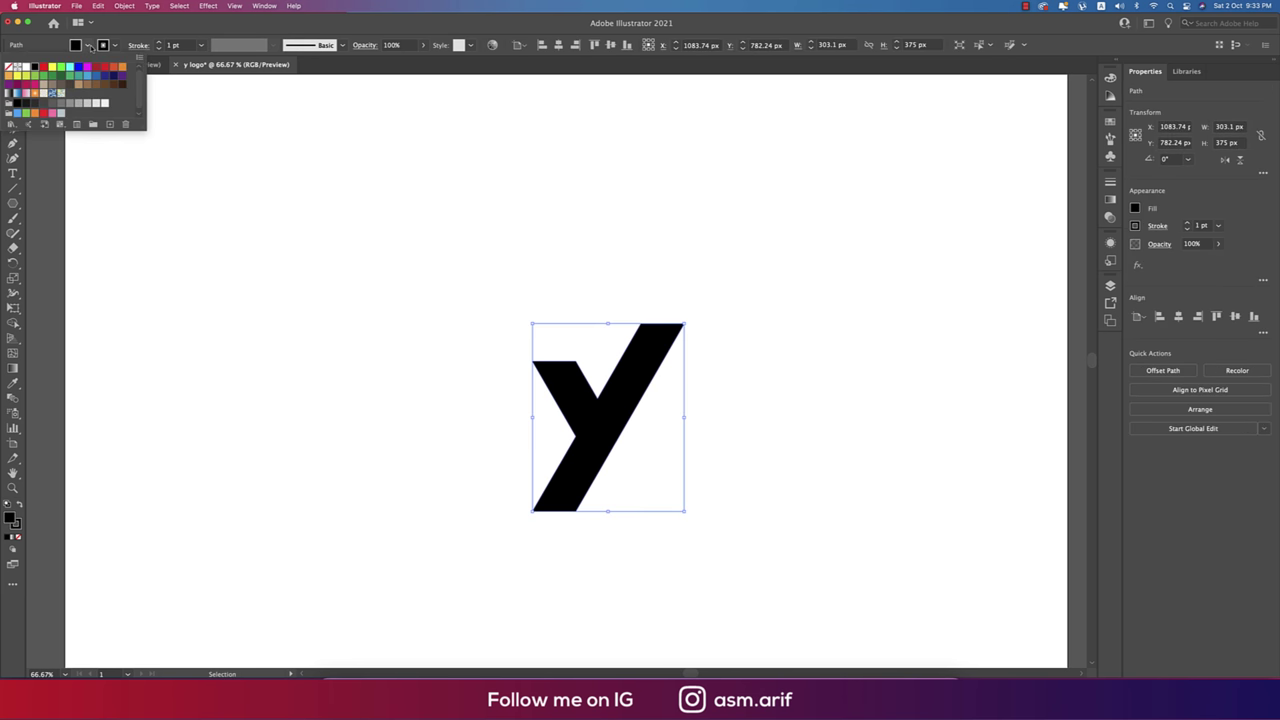
pyautogui.click(10, 67)
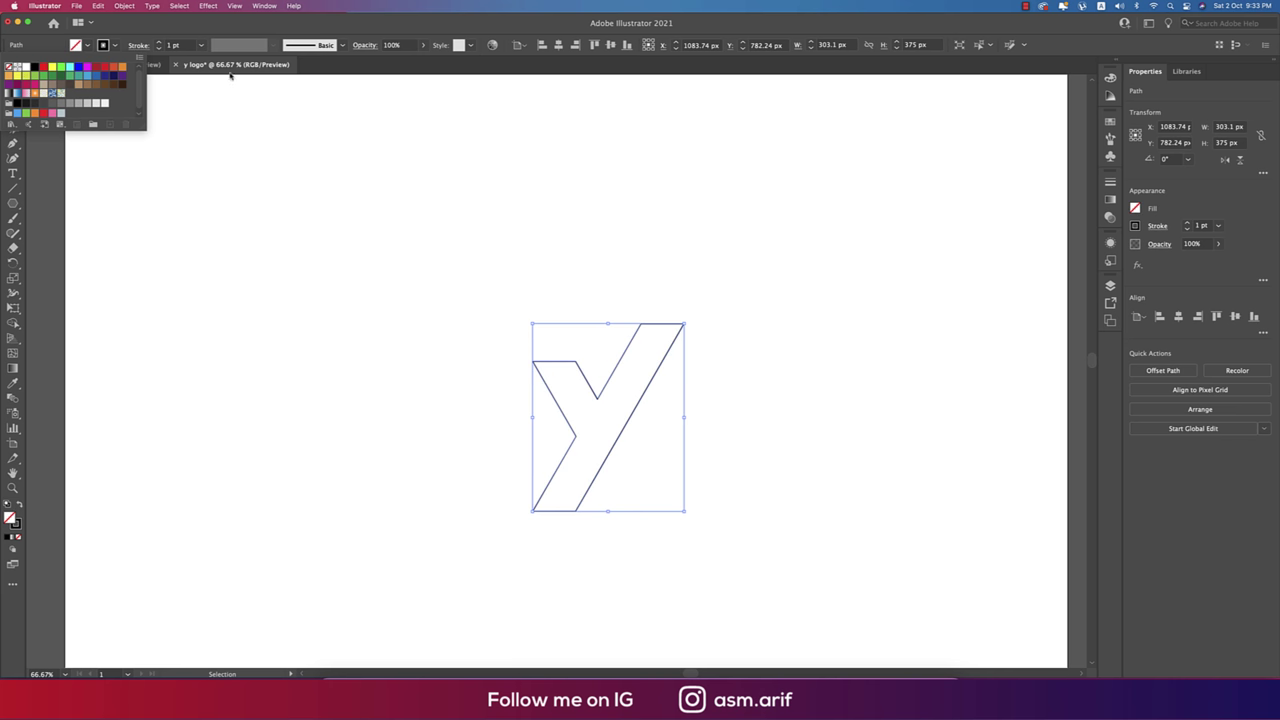
pyautogui.click(201, 45)
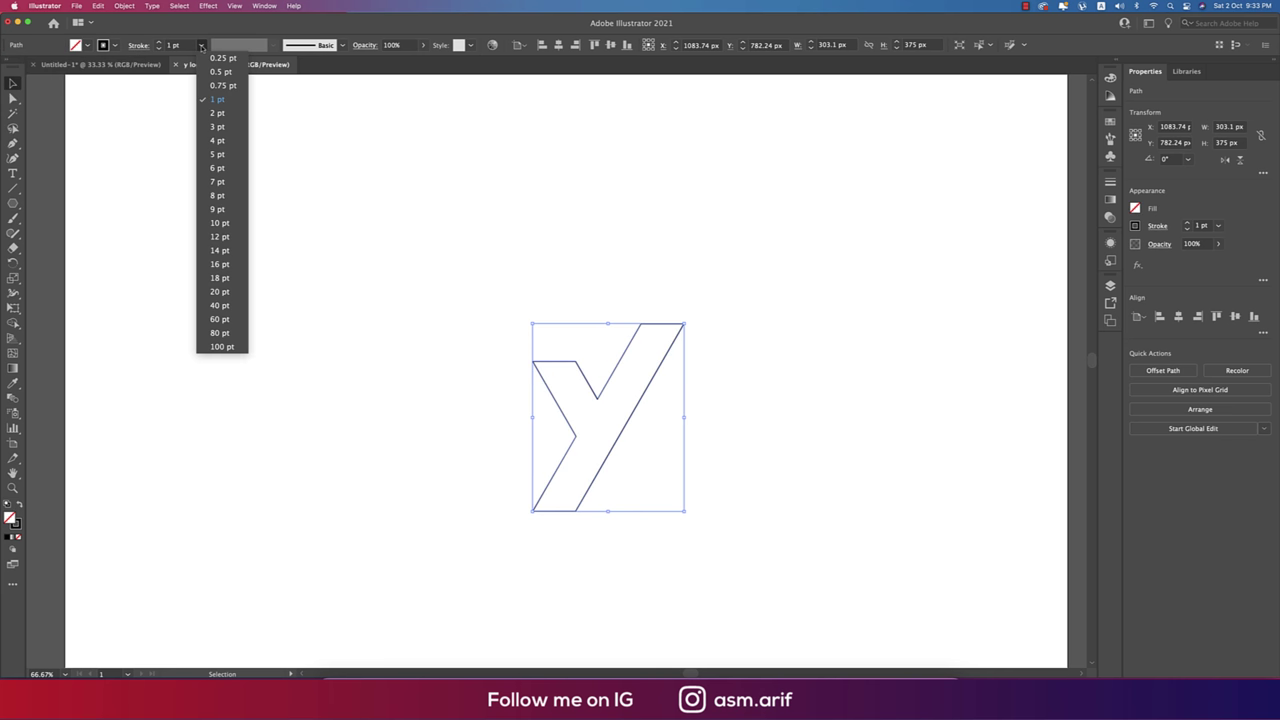
pyautogui.click(219, 291)
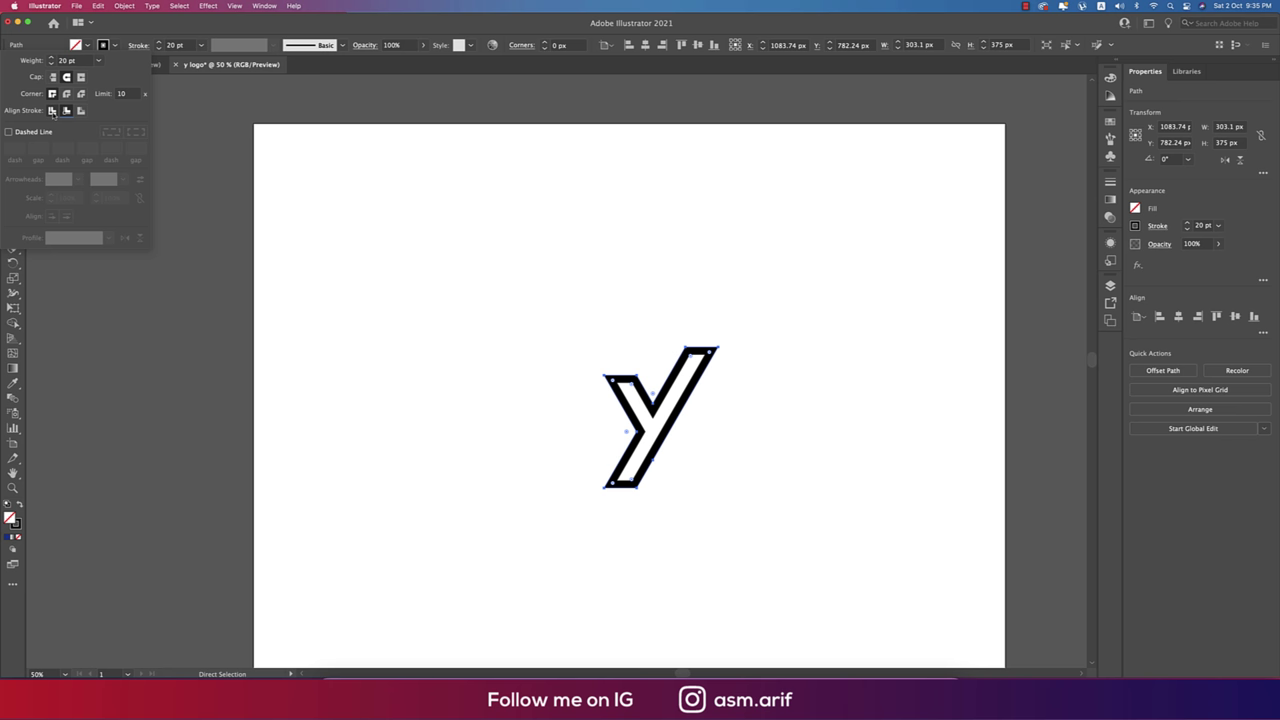
pyautogui.click(52, 111)
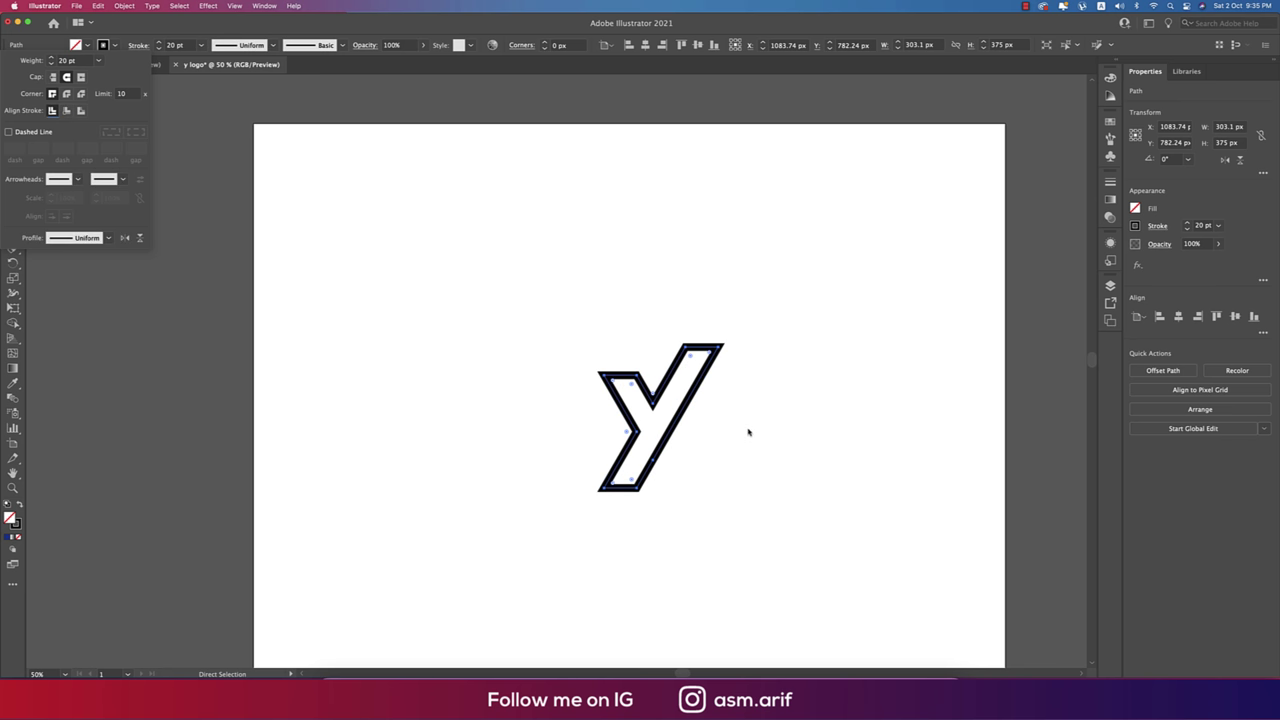
pyautogui.keyDown('super'); pyautogui.click(734, 434); pyautogui.keyUp('super')
pyautogui.keyDown('super'); pyautogui.click(660, 429); pyautogui.keyUp('super')
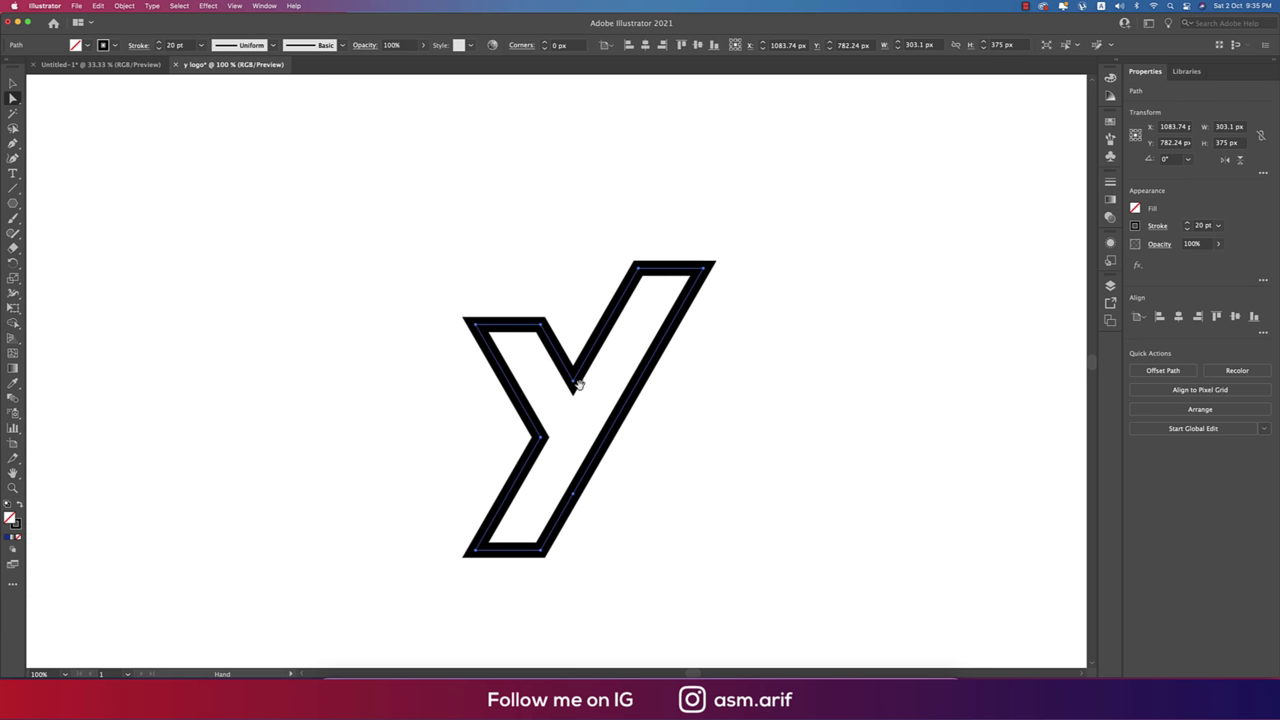
pyautogui.moveTo(579, 385); pyautogui.dragTo(554, 340)
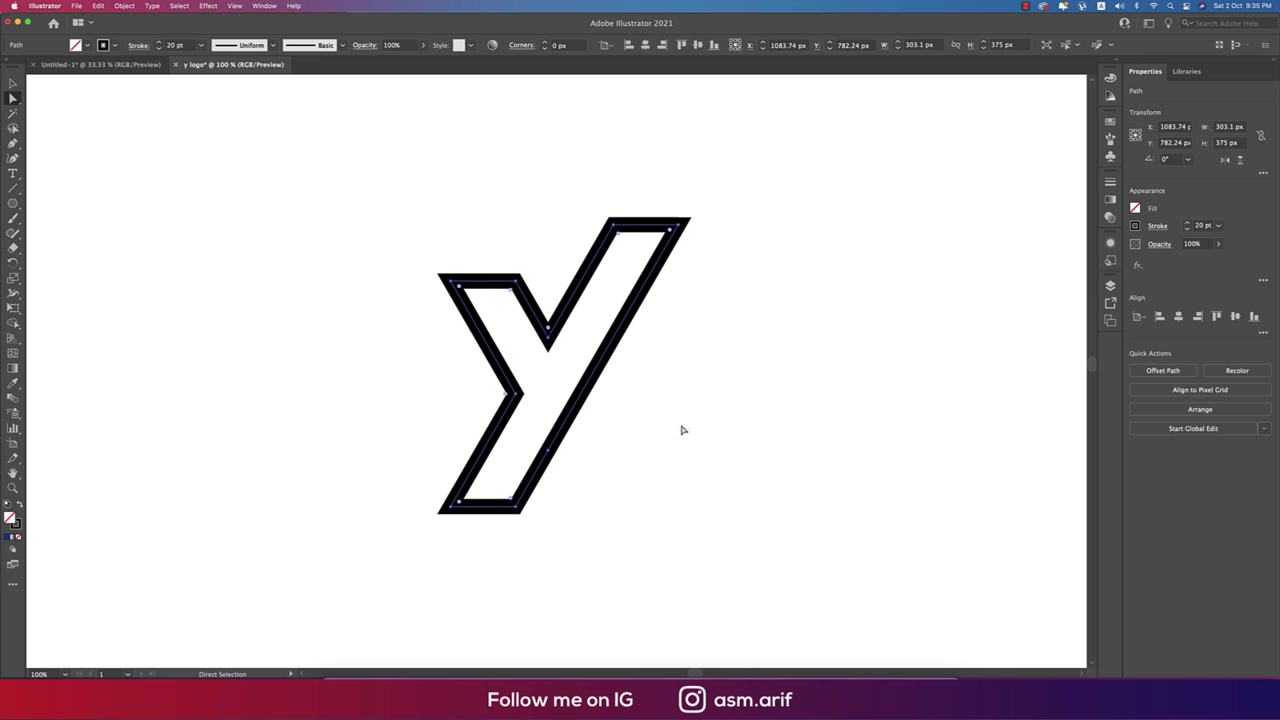
pyautogui.moveTo(352, 154); pyautogui.dragTo(836, 553)
# Add pairs of anchor points on the y's upper arm edge and lower stem edge.
pyautogui.press('p')
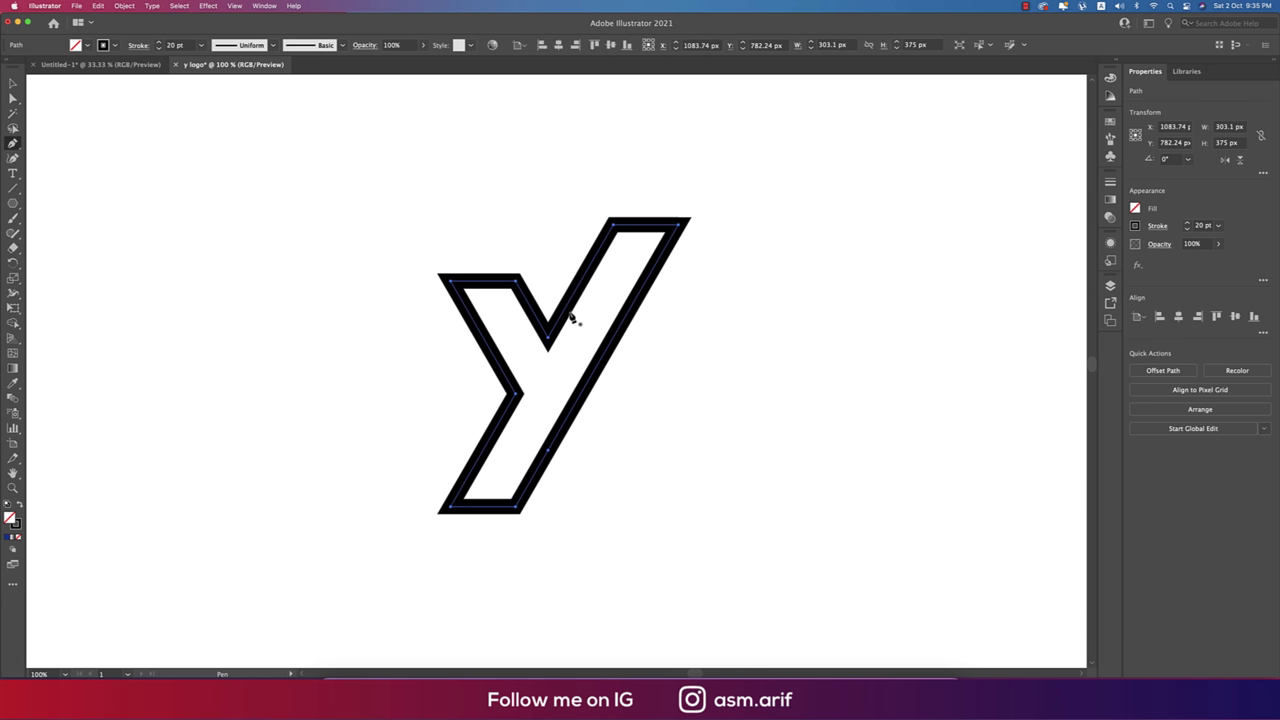
pyautogui.click(572, 305)
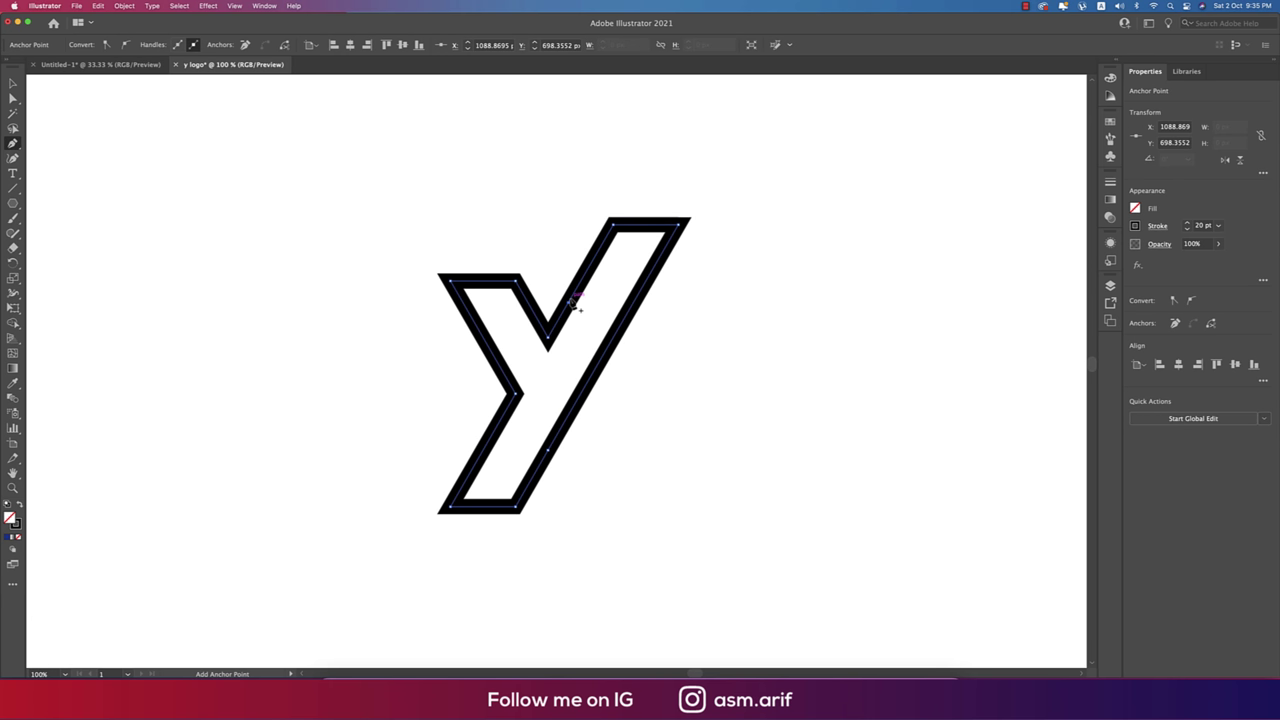
pyautogui.click(579, 285)
pyautogui.click(470, 477)
pyautogui.click(478, 461)
# Delete the short segments between the new anchors to open gaps in the arm and stem.
pyautogui.click(17, 100)
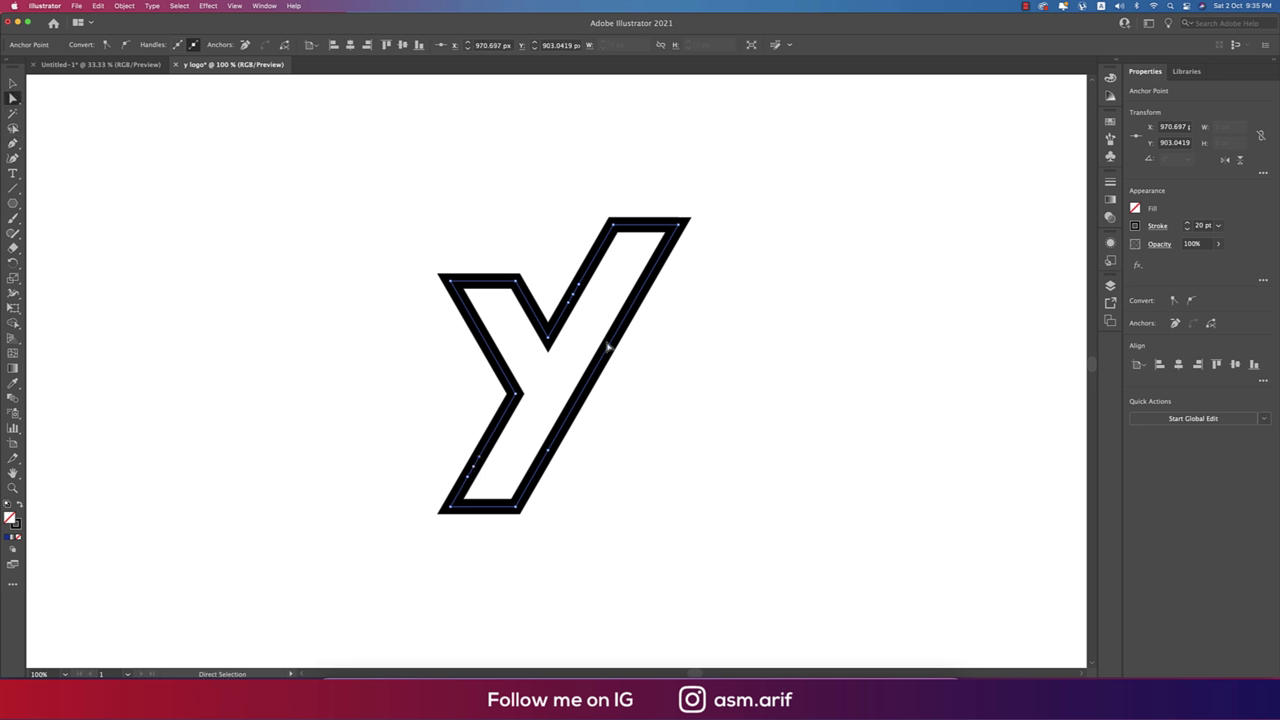
pyautogui.click(575, 292)
pyautogui.press('Delete')
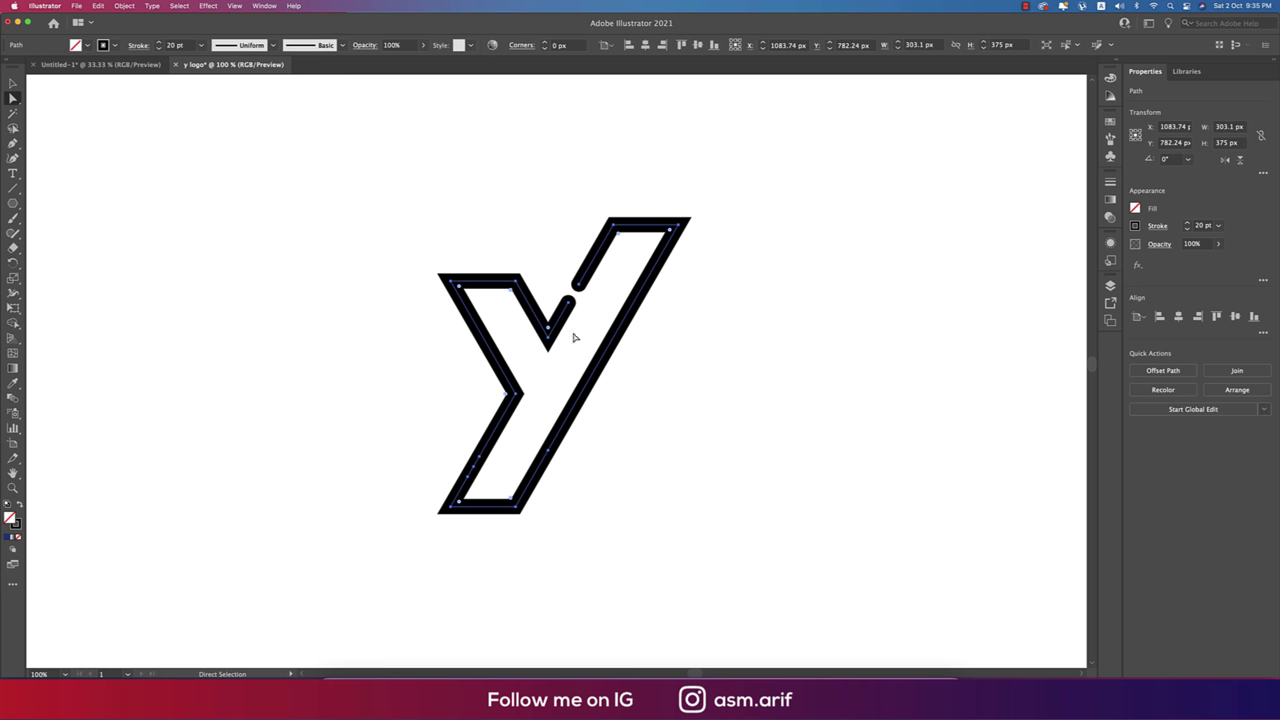
pyautogui.click(479, 469)
pyautogui.press('Delete')
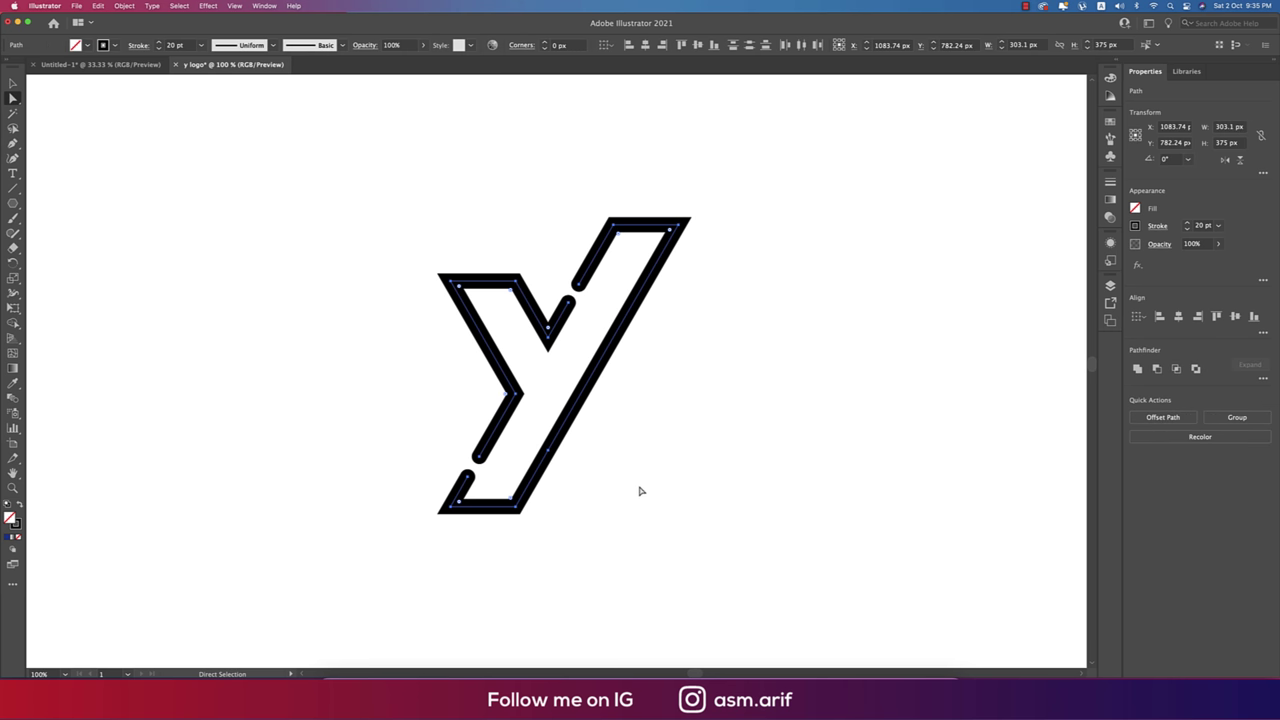
pyautogui.click(566, 311)
pyautogui.press('Delete')
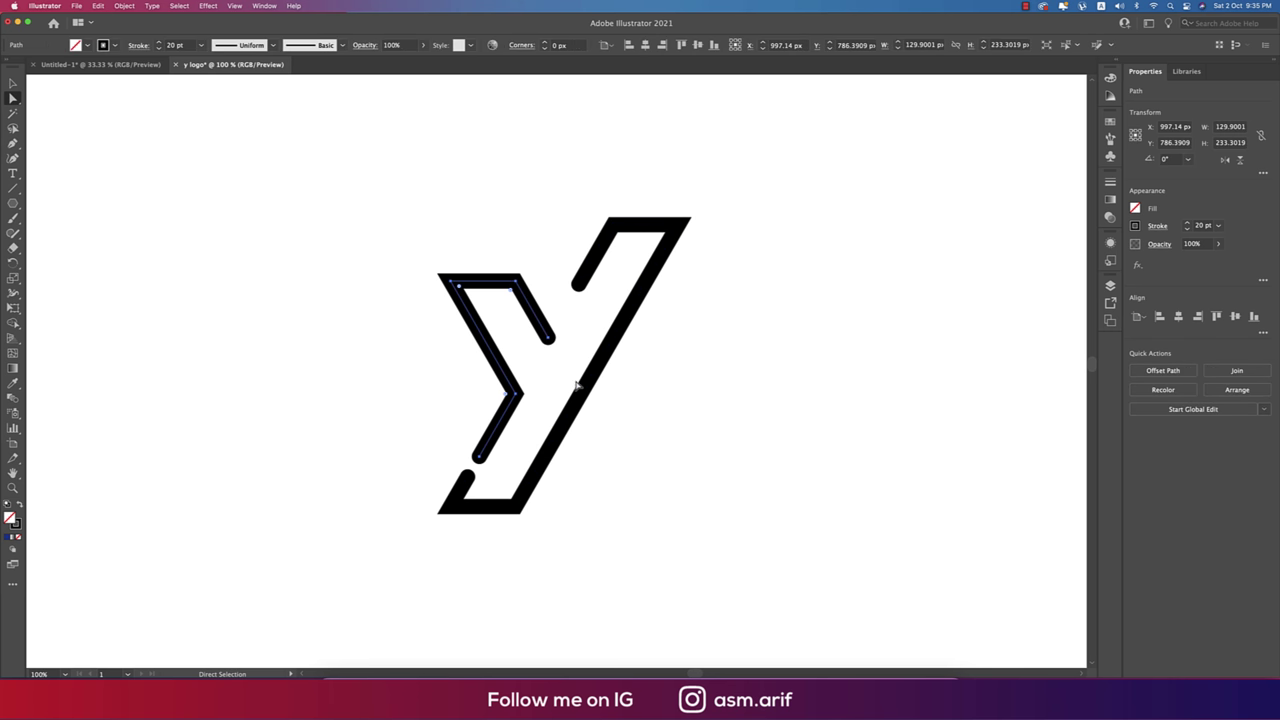
pyautogui.click(472, 479)
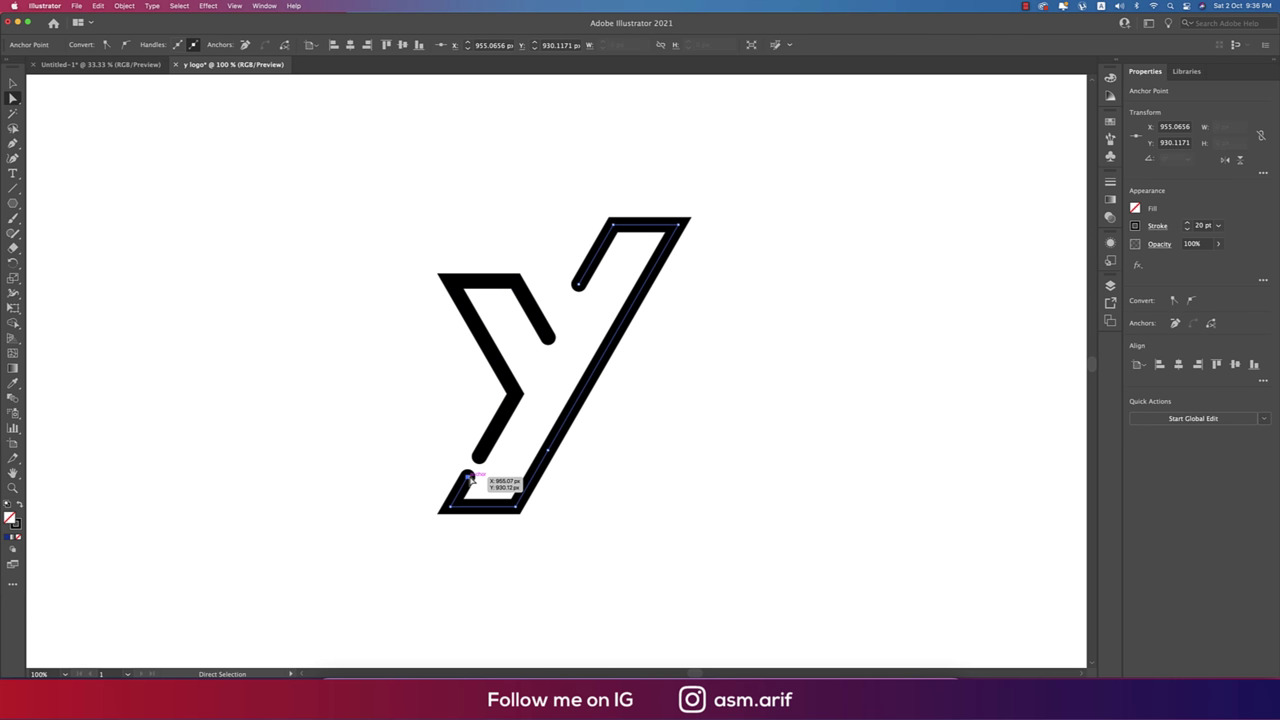
pyautogui.press('Delete')
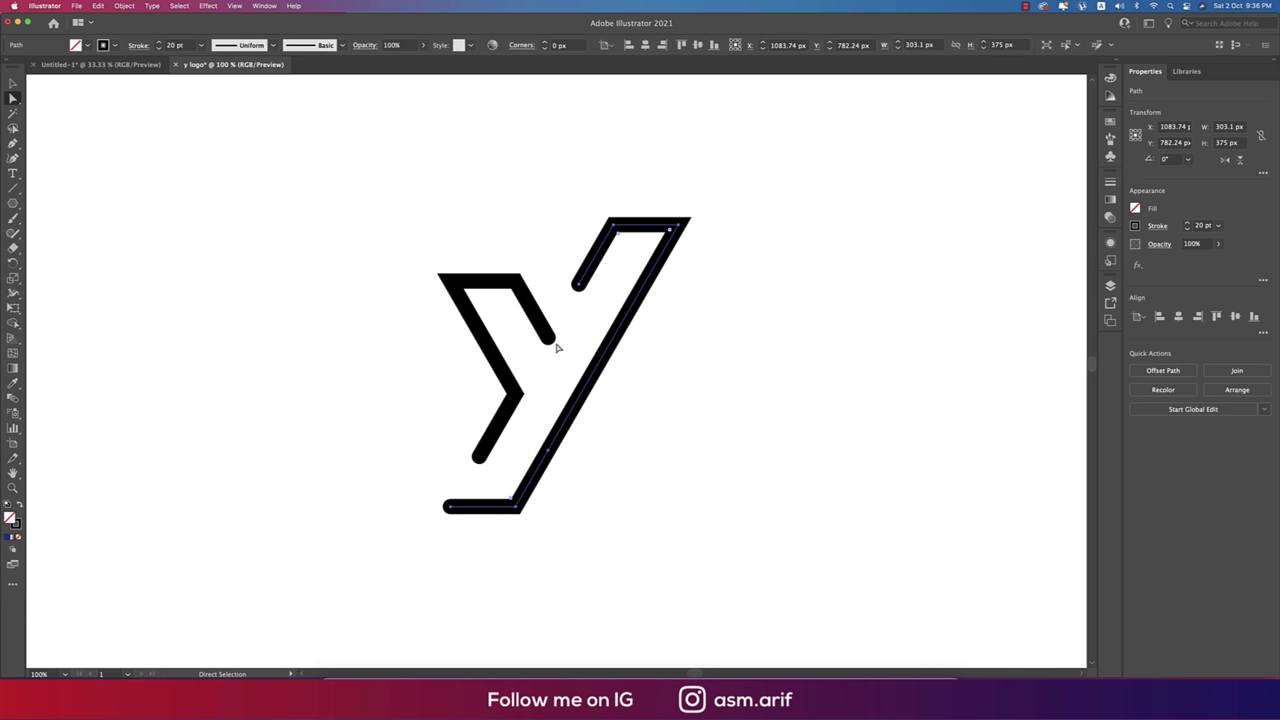
pyautogui.click(559, 340)
pyautogui.click(620, 421)
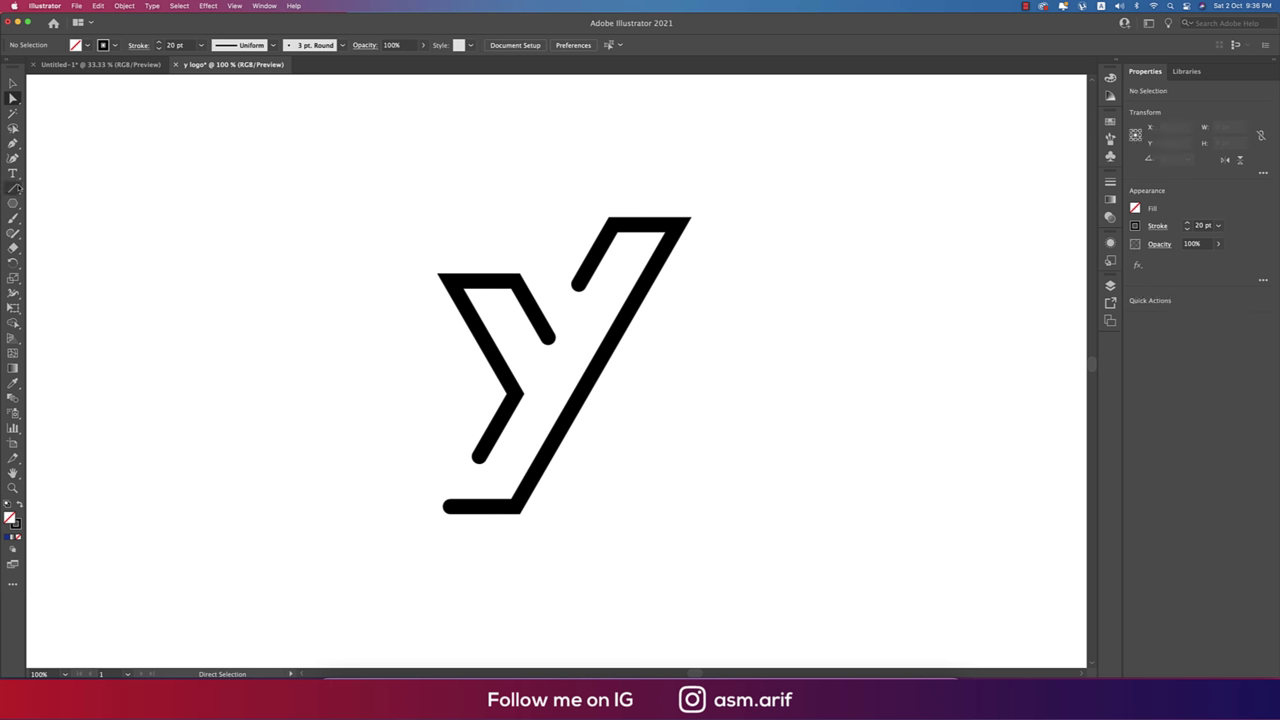
# Draw a short Pen path from the right arm's end down to join the stem.
pyautogui.press('p')
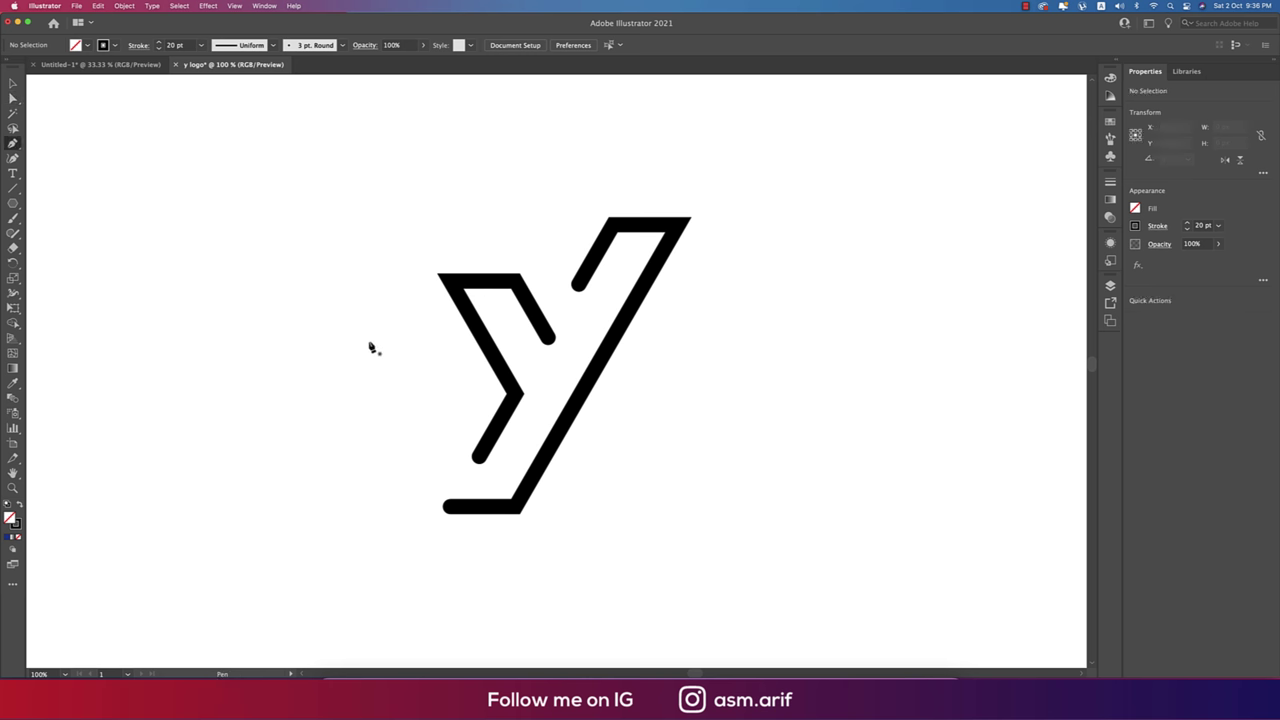
pyautogui.click(549, 339)
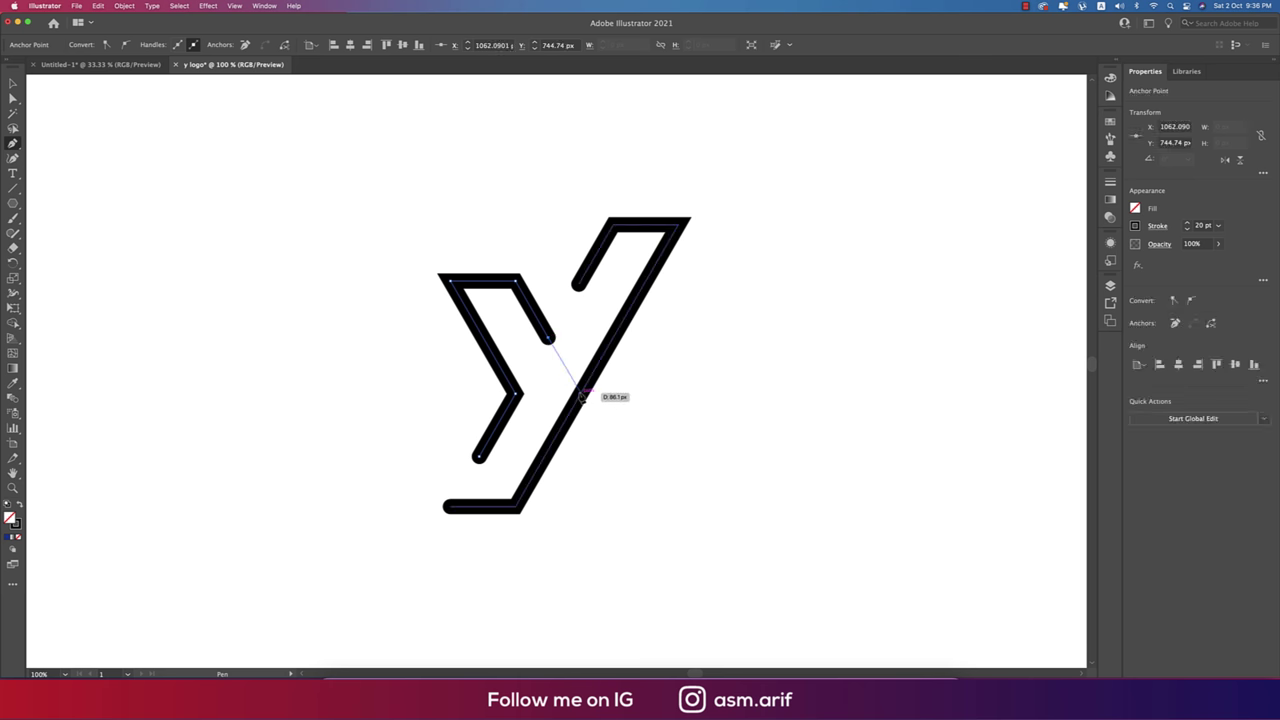
pyautogui.click(580, 393)
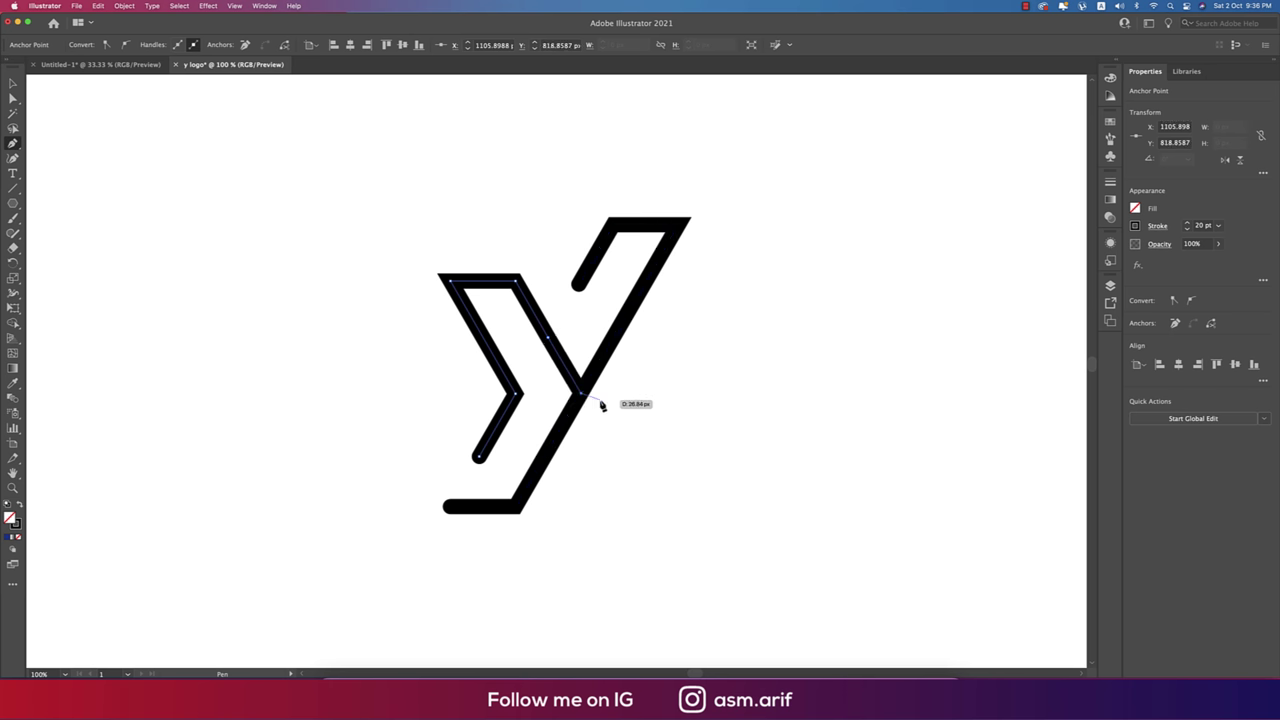
pyautogui.press('Escape')
# Switch the y's stroke caps to Butt Cap, then to Round Cap.
pyautogui.press('v')
pyautogui.scroll(-3, 645, 435)
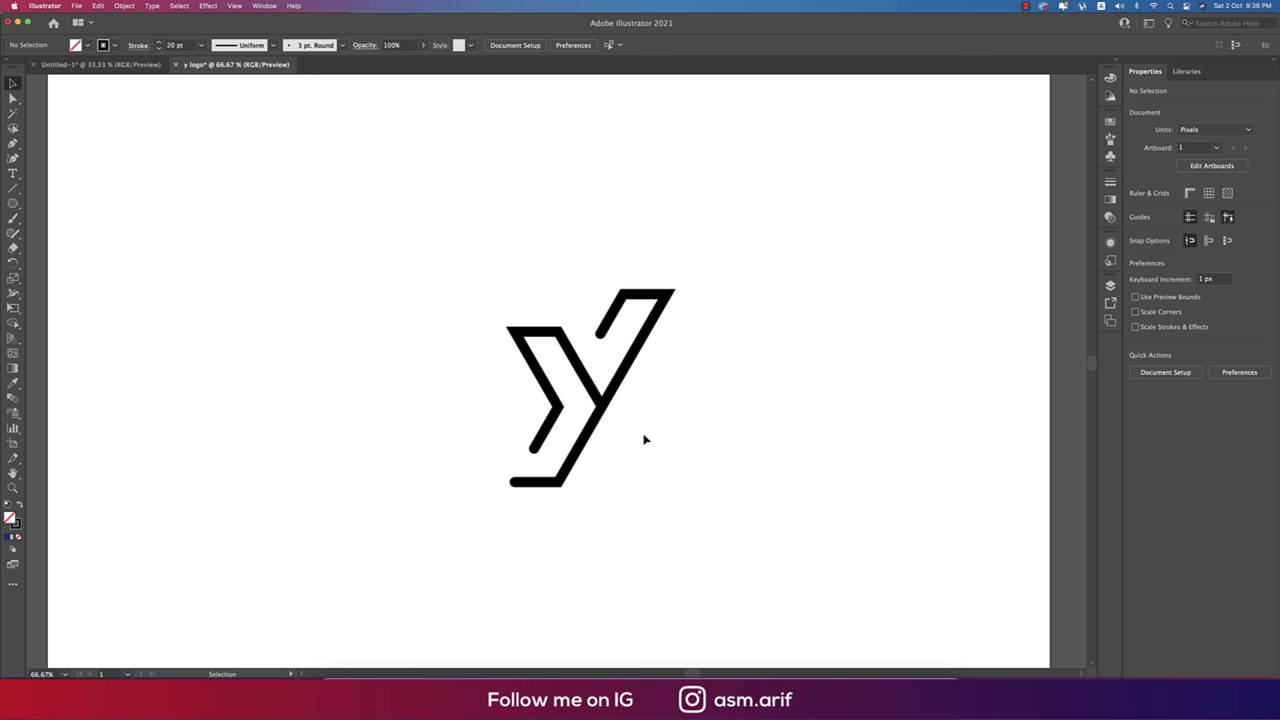
pyautogui.moveTo(531, 329); pyautogui.dragTo(765, 536)
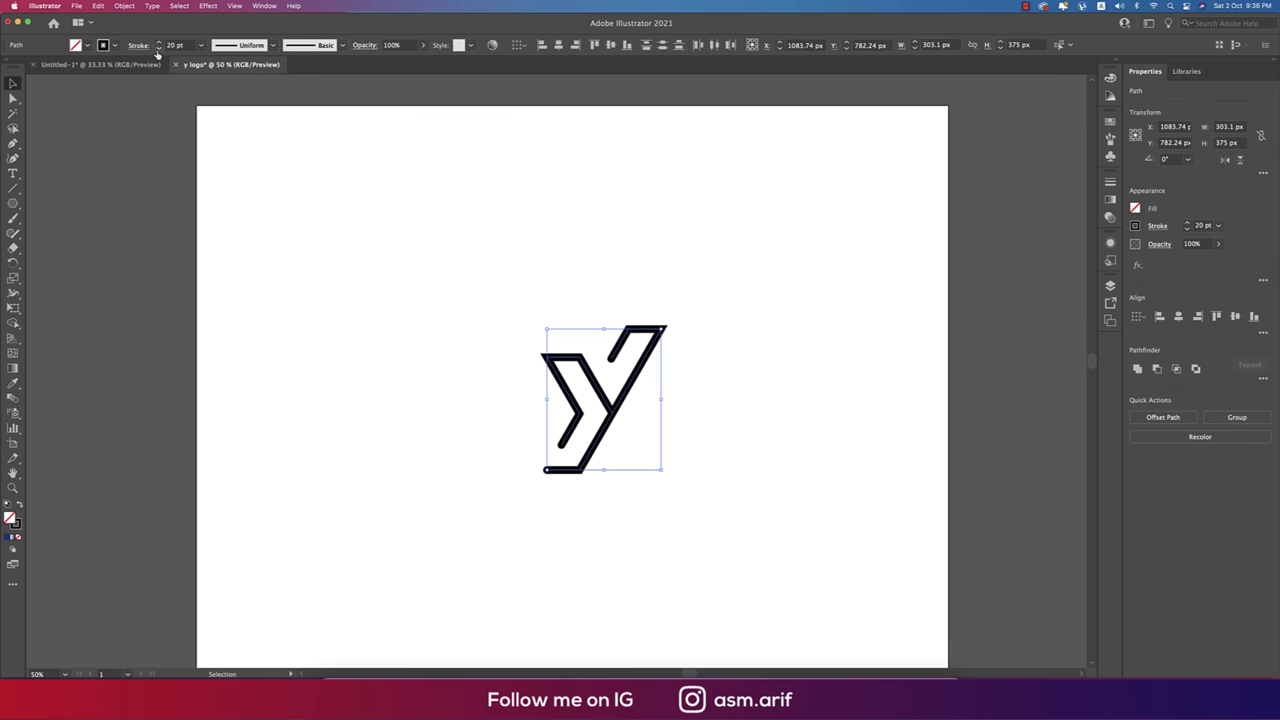
pyautogui.click(131, 46)
pyautogui.click(54, 77)
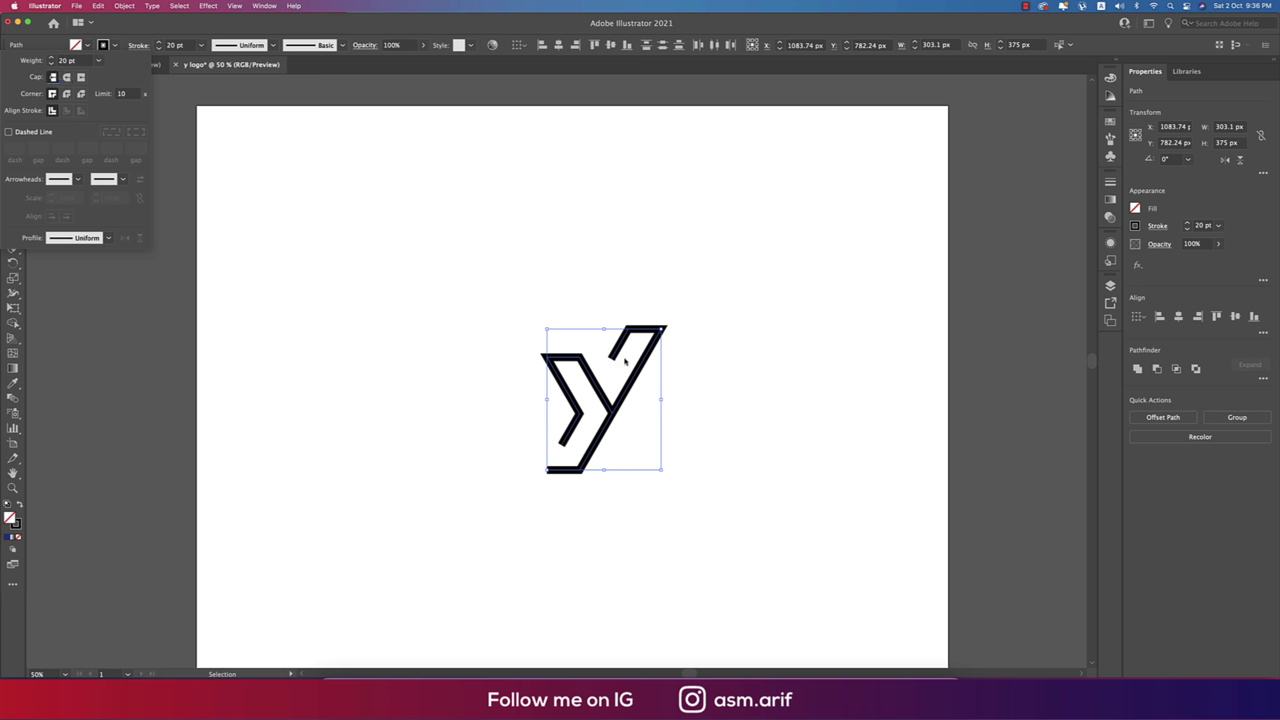
pyautogui.click(67, 78)
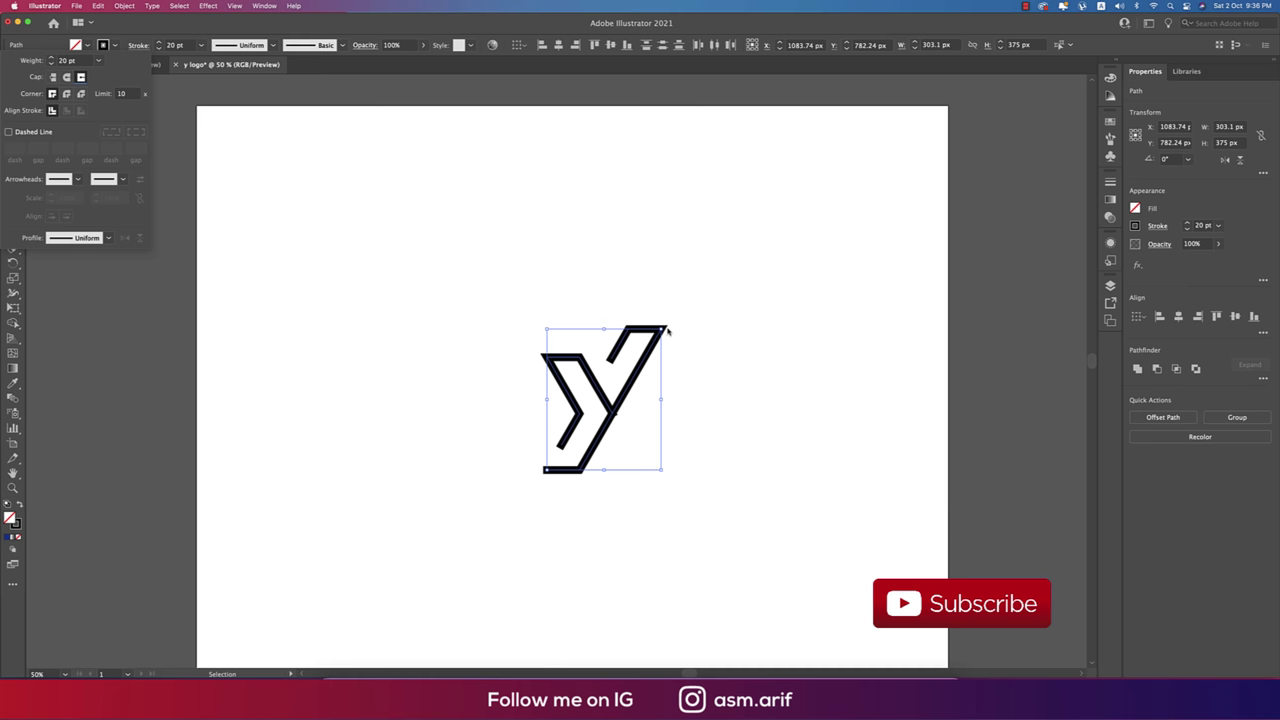
pyautogui.press('super+equal')
# Expand the Y's stroke into filled outline shapes with Object > Expand.
pyautogui.click(706, 437)
pyautogui.press('super+equal')
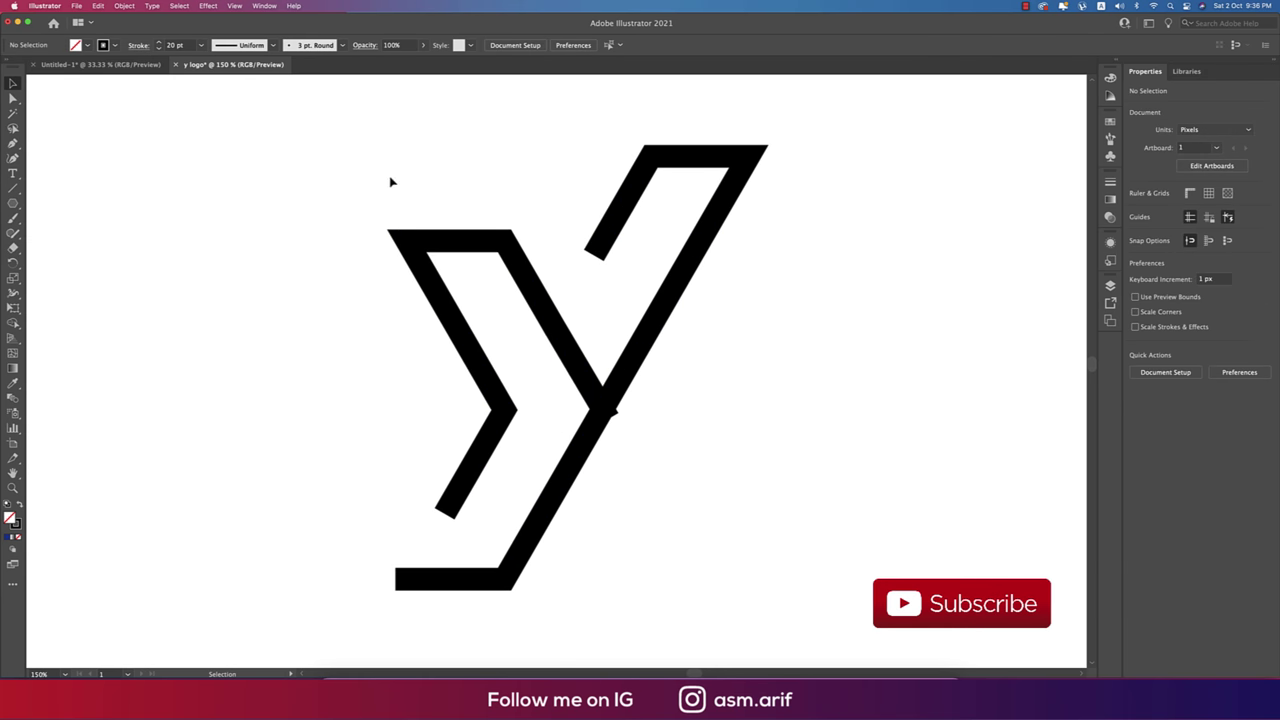
pyautogui.moveTo(391, 182); pyautogui.dragTo(596, 370)
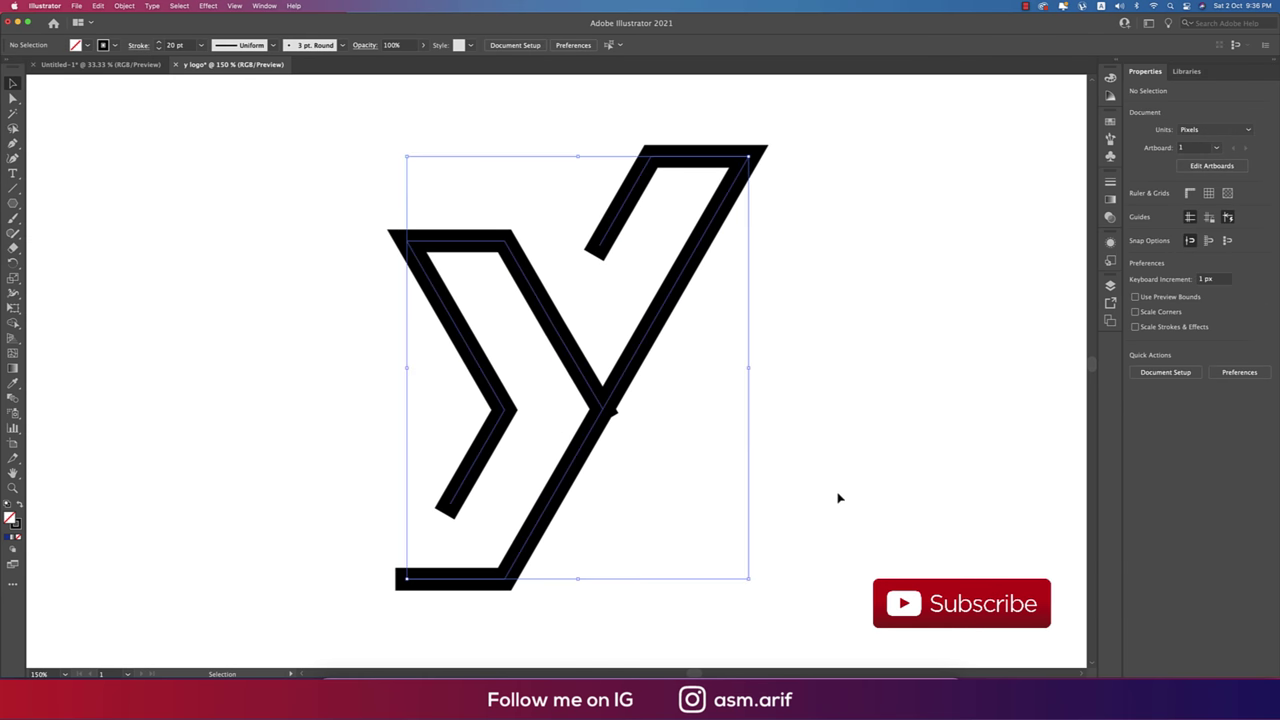
pyautogui.click(178, 6)
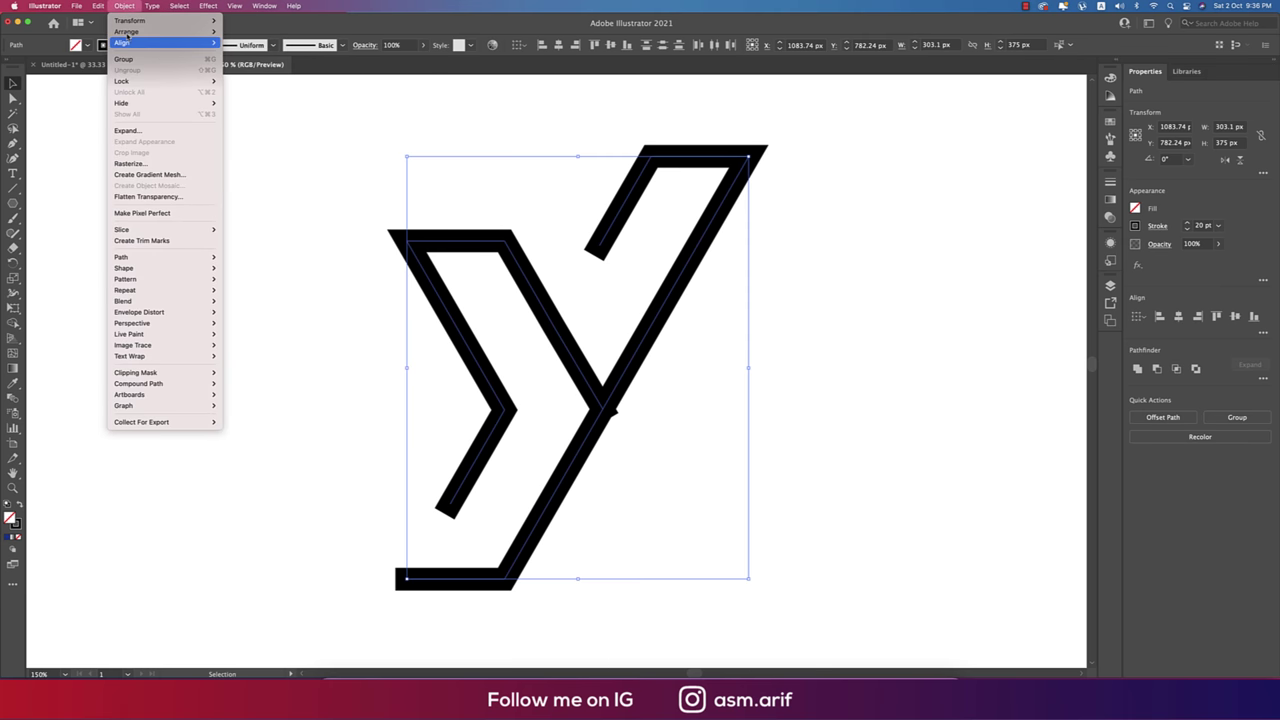
pyautogui.click(127, 130)
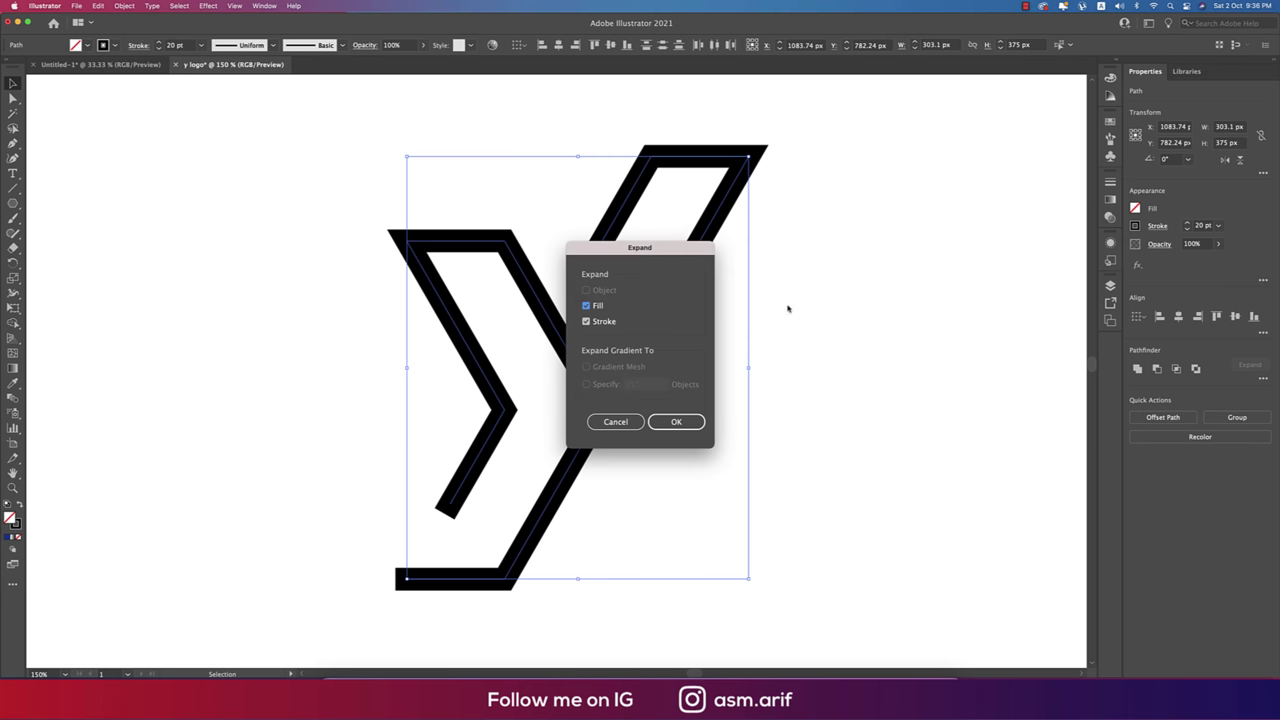
pyautogui.click(677, 422)
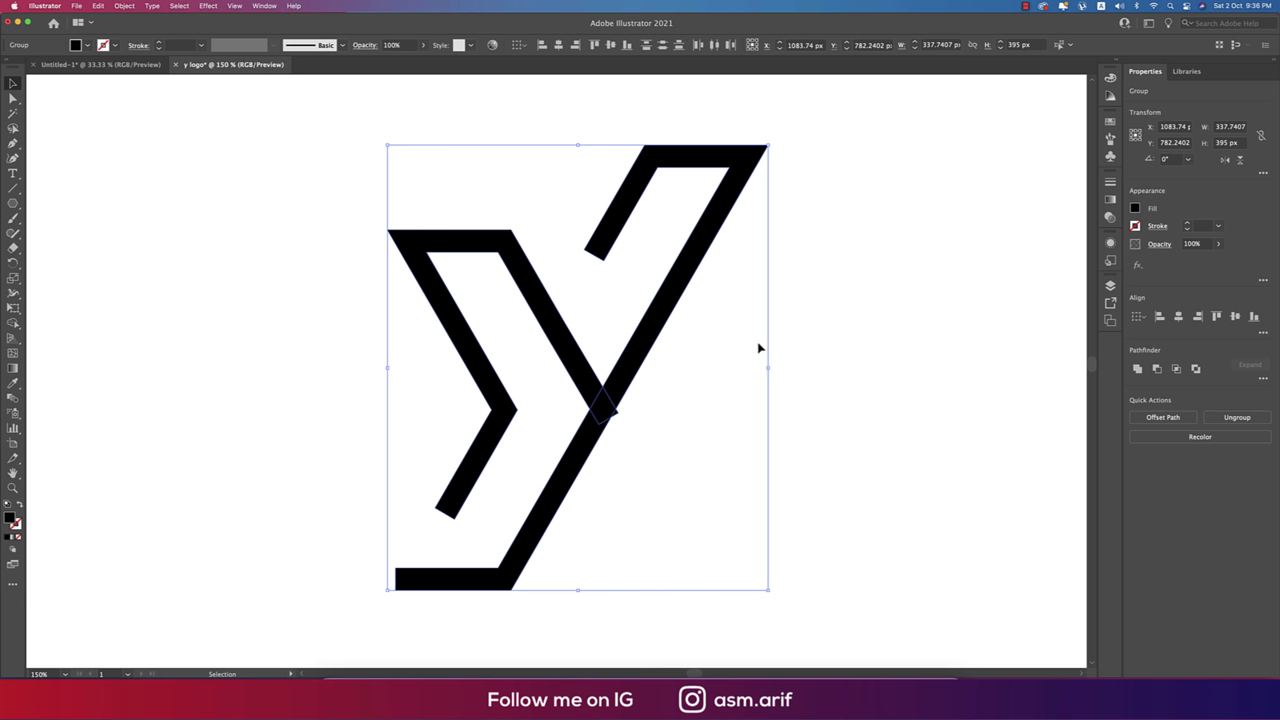
# Merge the expanded Y's overlapping pieces at its crossing using the Shape Builder.
pyautogui.click(720, 343)
pyautogui.moveTo(351, 180); pyautogui.dragTo(851, 416)
pyautogui.hotkey('shift', 'm')
pyautogui.scroll(4, 628, 420)
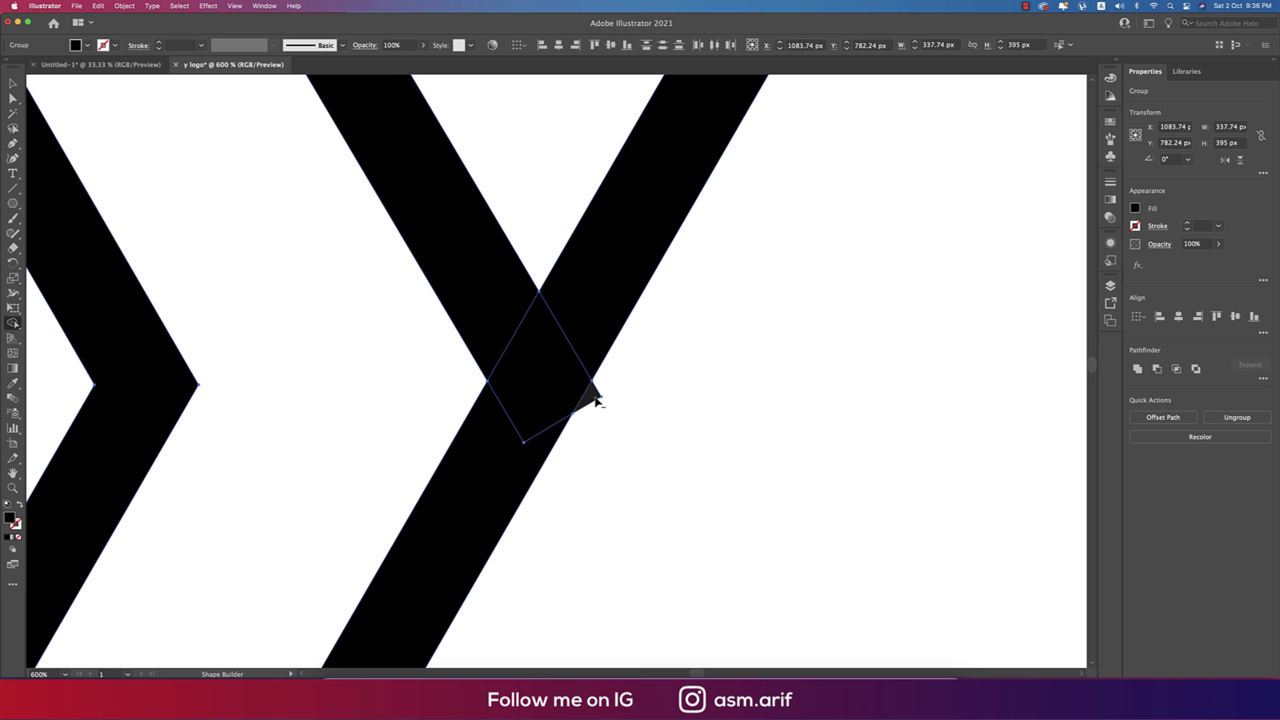
pyautogui.moveTo(594, 400)
pyautogui.mouseDown()
pyautogui.moveTo(560, 366)
pyautogui.moveTo(521, 361)
pyautogui.moveTo(500, 303)
pyautogui.moveTo(525, 397)
pyautogui.moveTo(511, 457)
pyautogui.mouseUp()
pyautogui.scroll(-5, 511, 457)
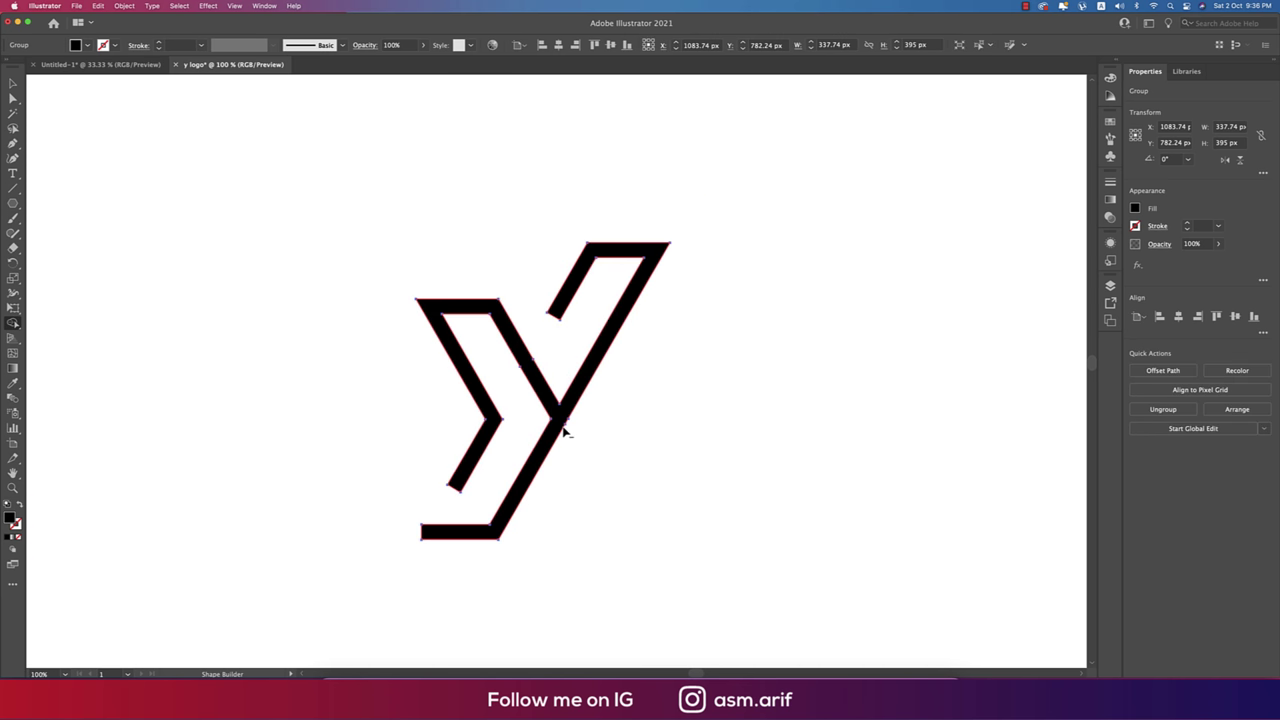
pyautogui.click(13, 83)
pyautogui.click(289, 311)
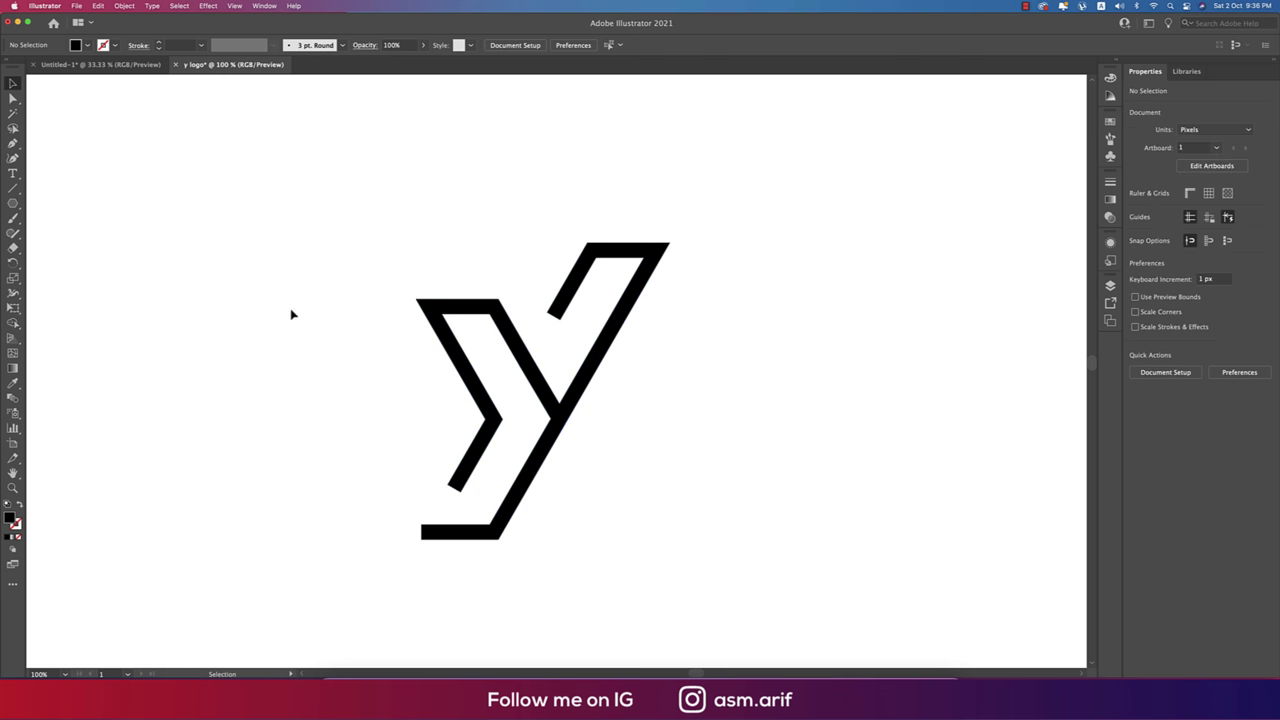
pyautogui.scroll(-3, 643, 429)
# Draw a large circle centred over the Y logo with the Ellipse tool.
pyautogui.moveTo(462, 341); pyautogui.dragTo(751, 546)
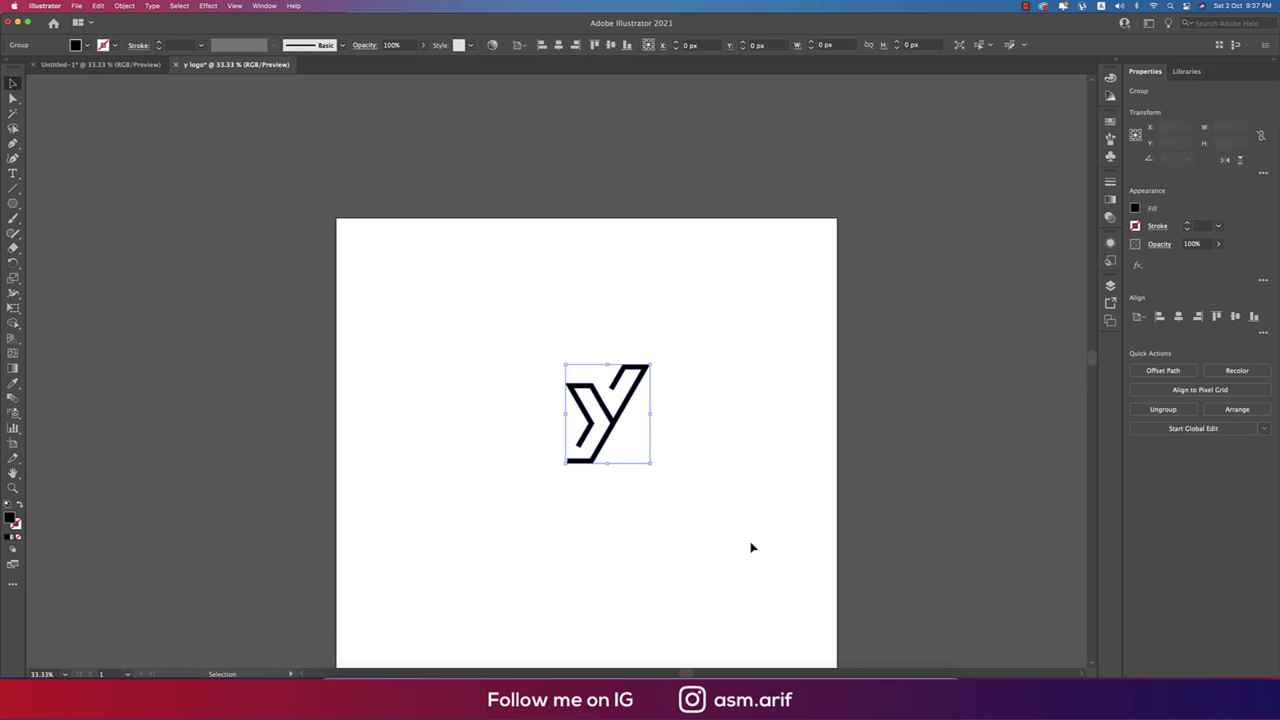
pyautogui.moveTo(13, 204); pyautogui.dragTo(70, 233)
pyautogui.moveTo(596, 468); pyautogui.dragTo(709, 580)
pyautogui.press('v')
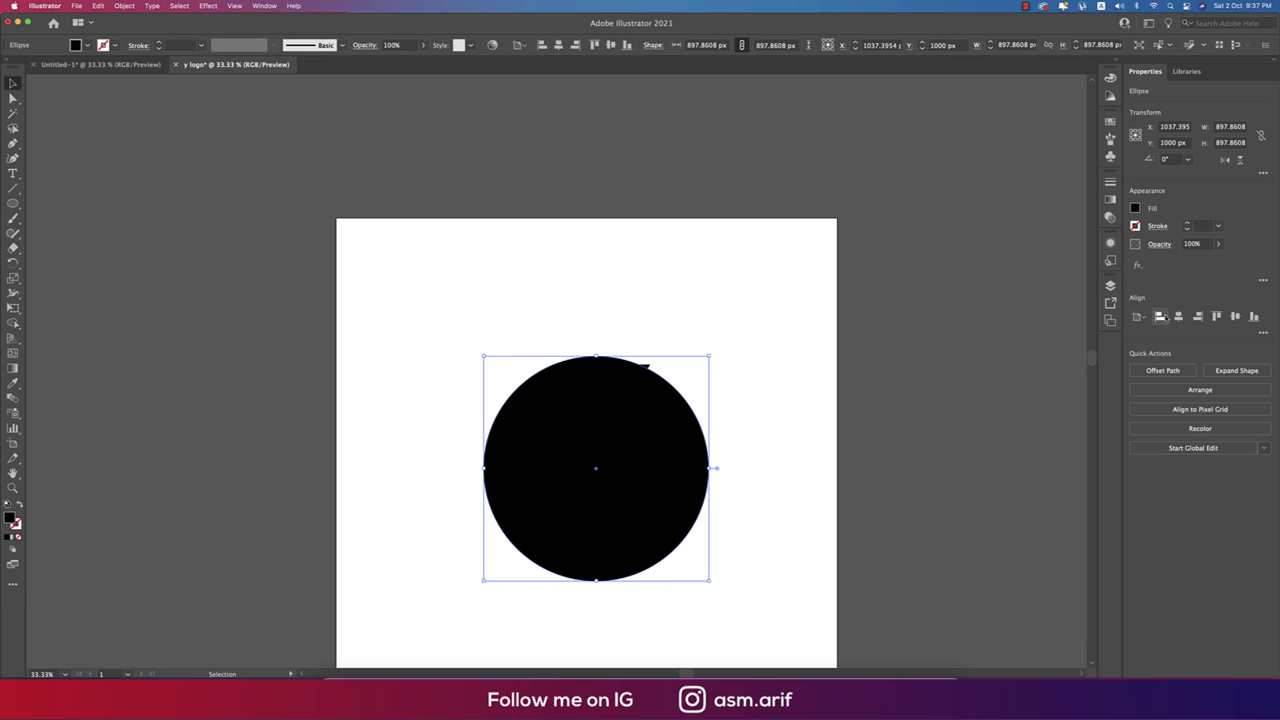
# Fill the circle with a linear gradient whose two stops are blue swatches, including RGB Blue.
pyautogui.click(1110, 199)
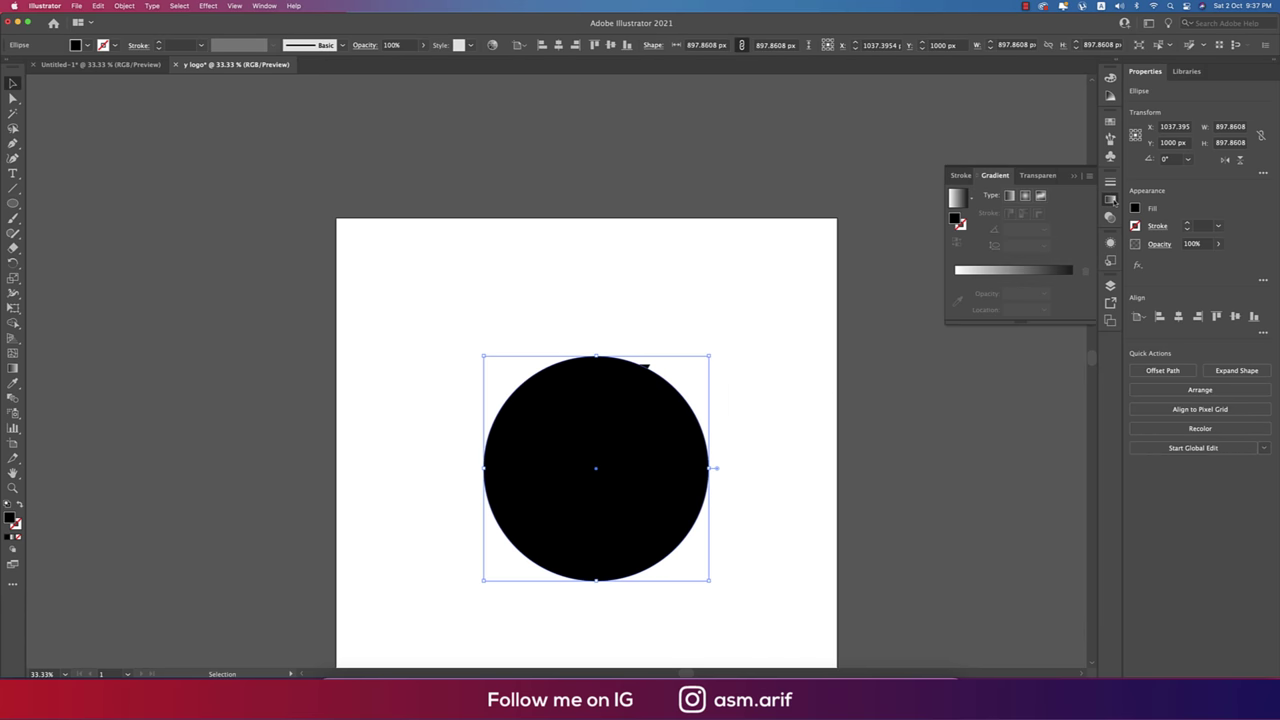
pyautogui.click(958, 199)
pyautogui.doubleClick(955, 293)
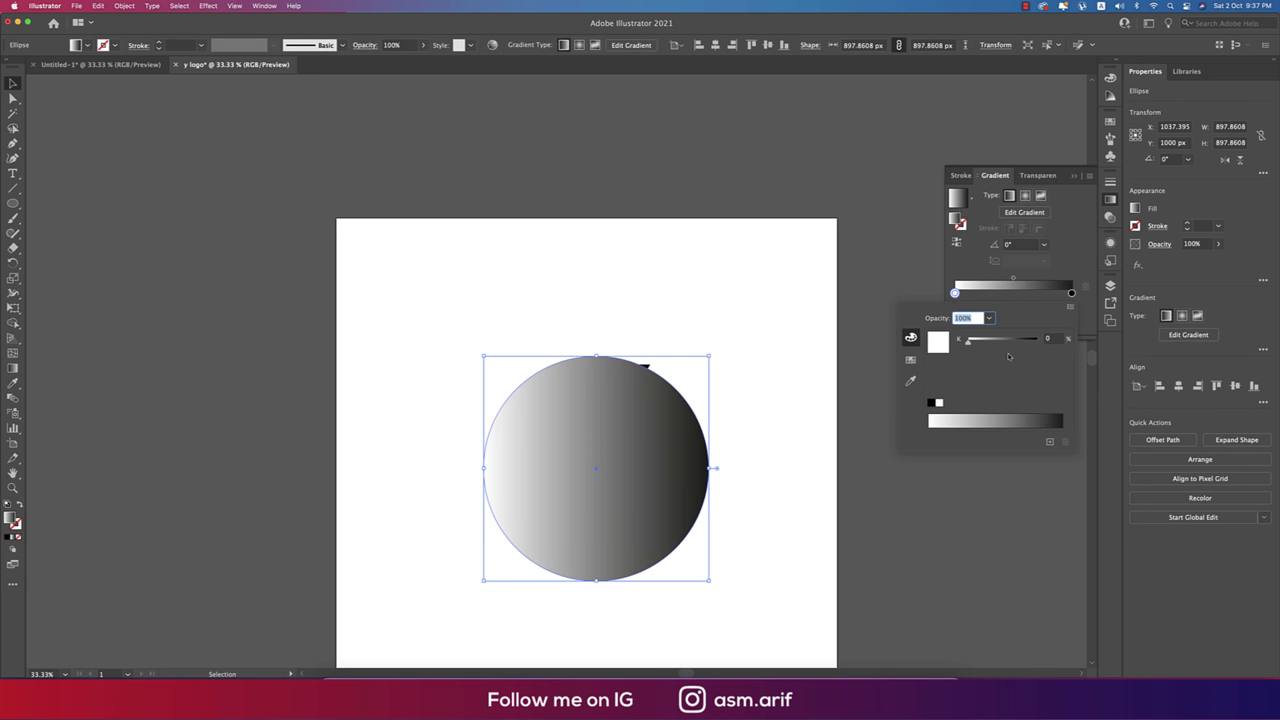
pyautogui.click(910, 360)
pyautogui.click(971, 342)
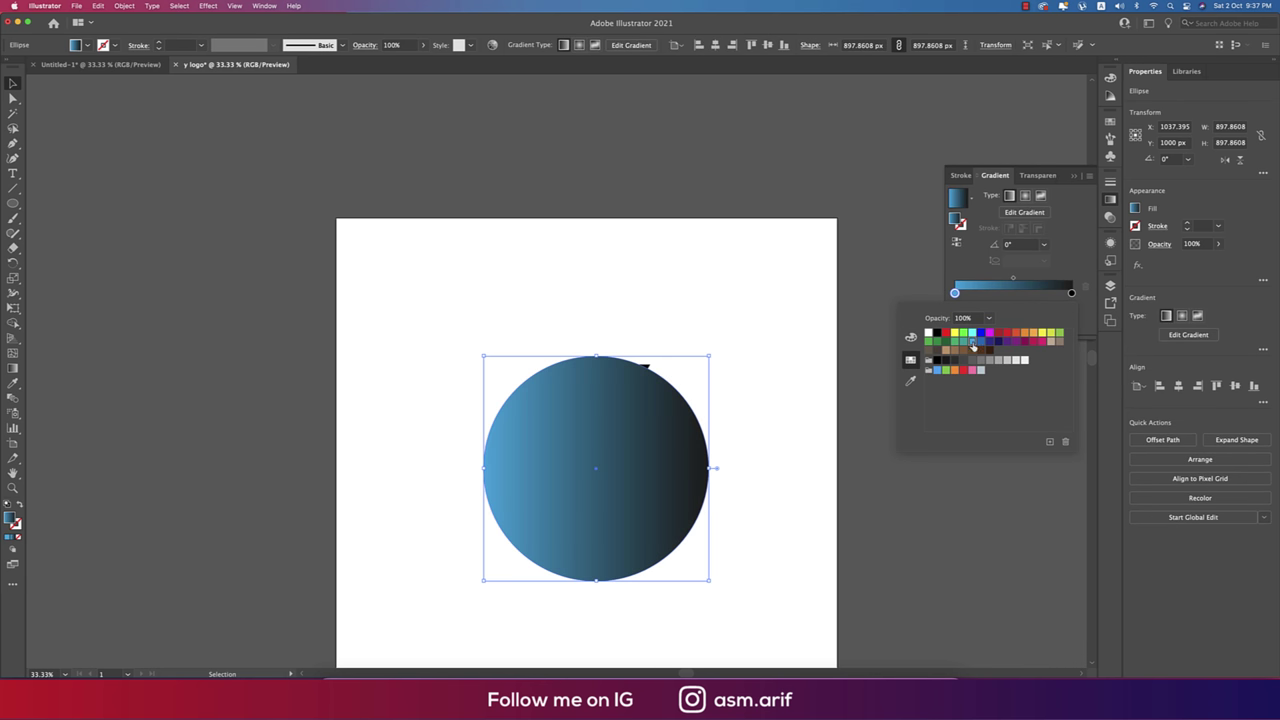
pyautogui.doubleClick(1071, 293)
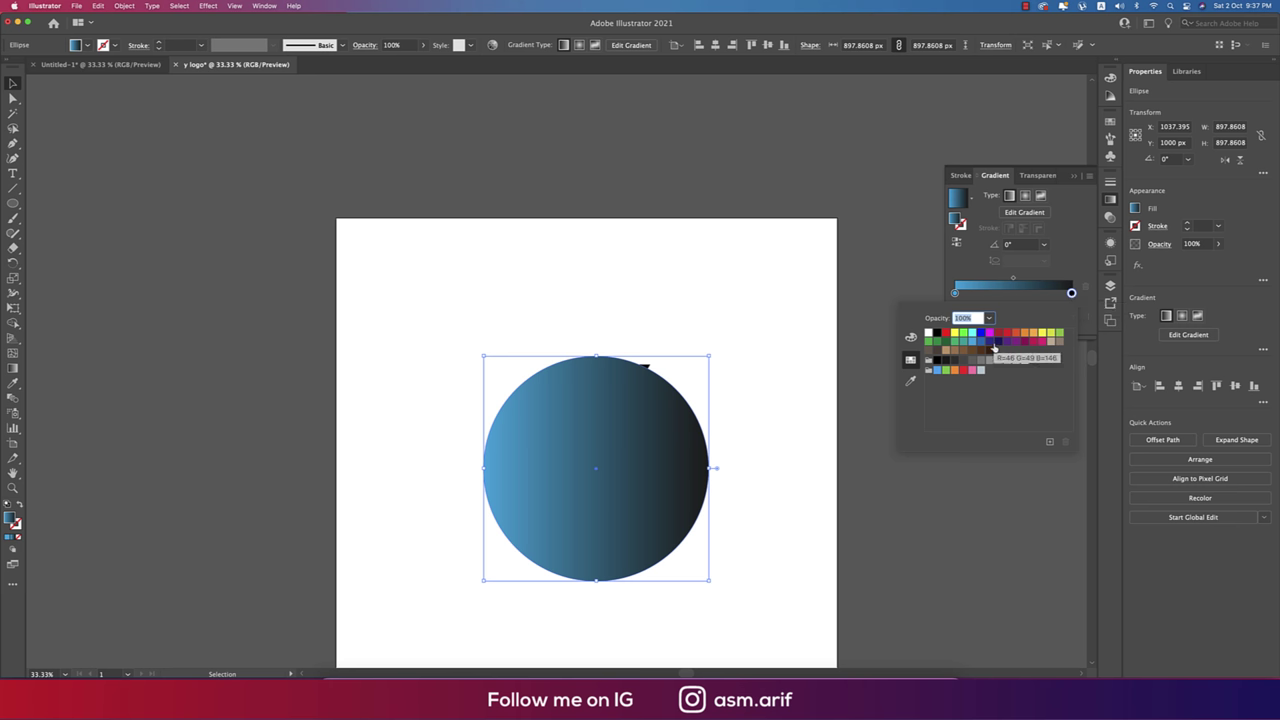
pyautogui.click(980, 337)
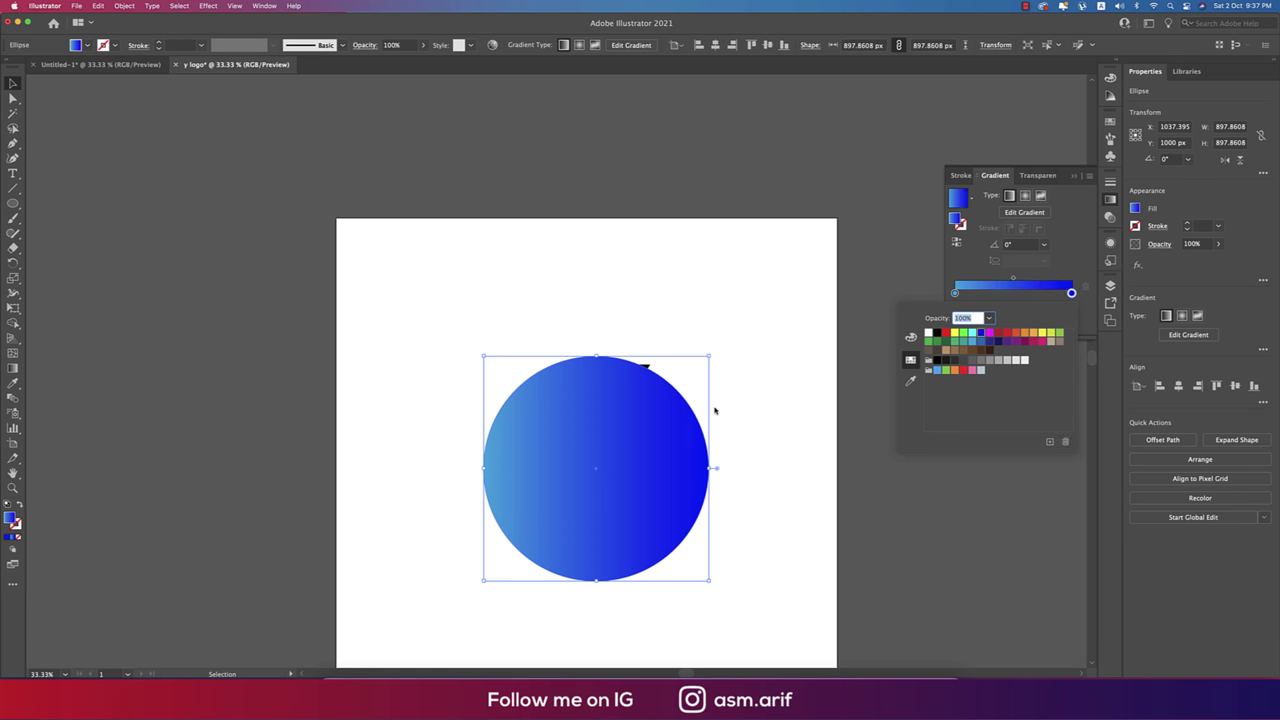
pyautogui.press('Escape')
# Run the gradient vertically from top to bottom and change the top stop to a different blue swatch.
pyautogui.press('g')
pyautogui.moveTo(642, 347)
pyautogui.mouseDown()
pyautogui.moveTo(594, 531)
pyautogui.moveTo(595, 582)
pyautogui.mouseUp()
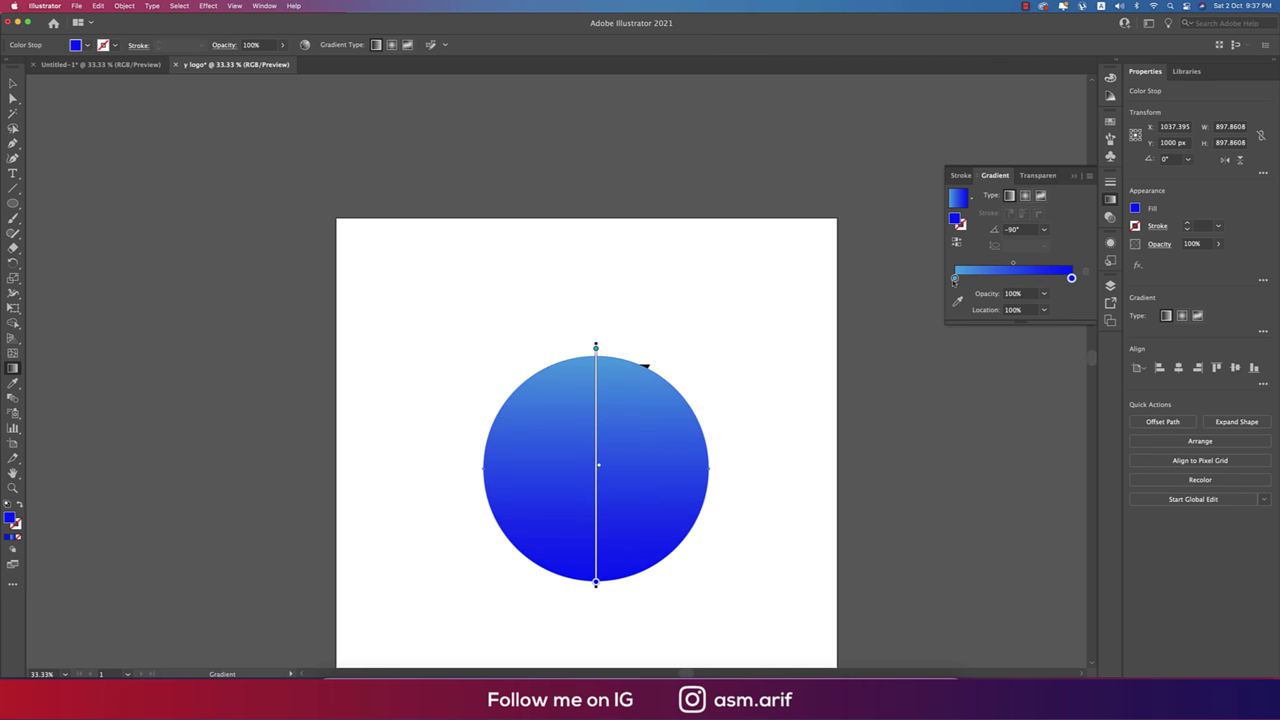
pyautogui.doubleClick(955, 278)
pyautogui.click(979, 327)
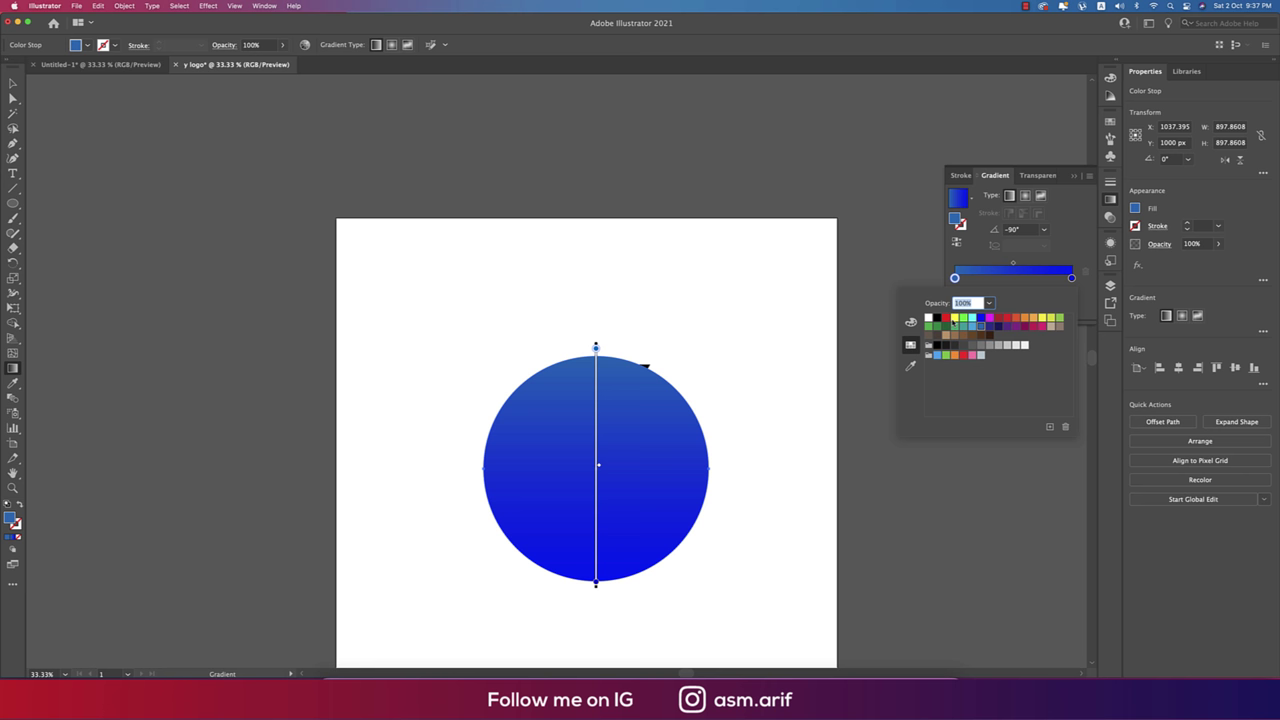
pyautogui.press('Escape')
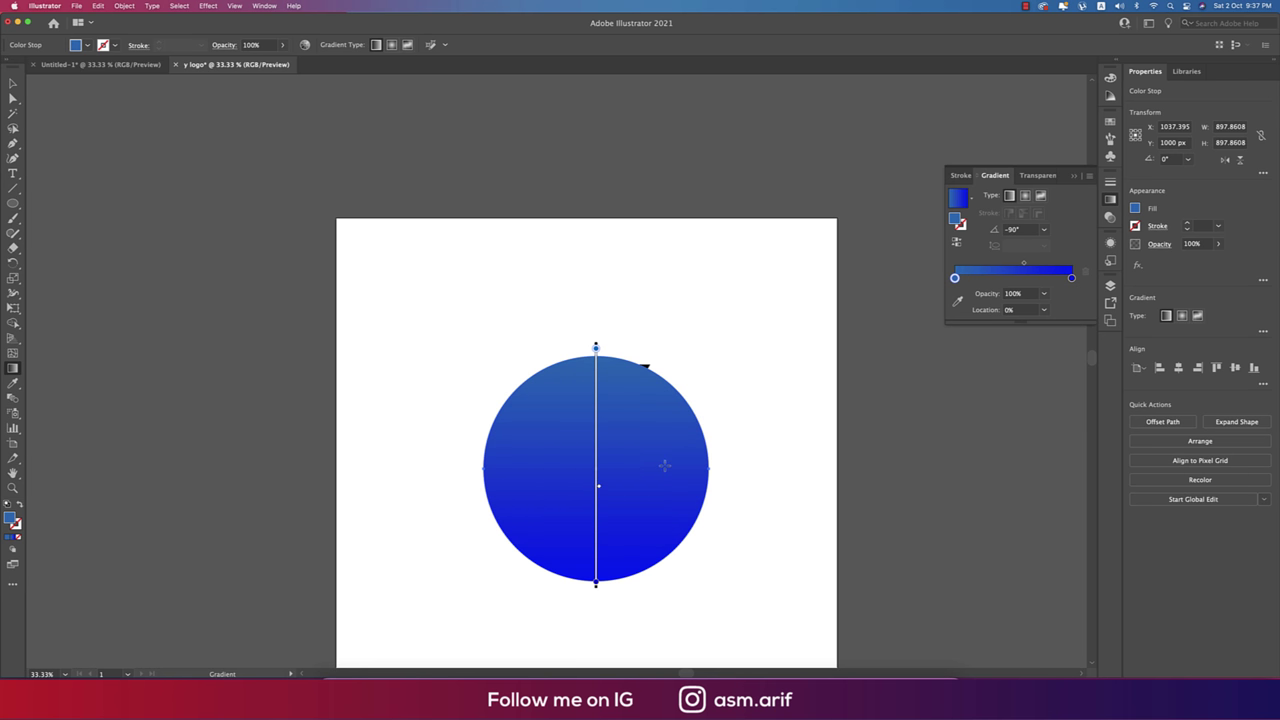
pyautogui.press('v')
pyautogui.press('super')
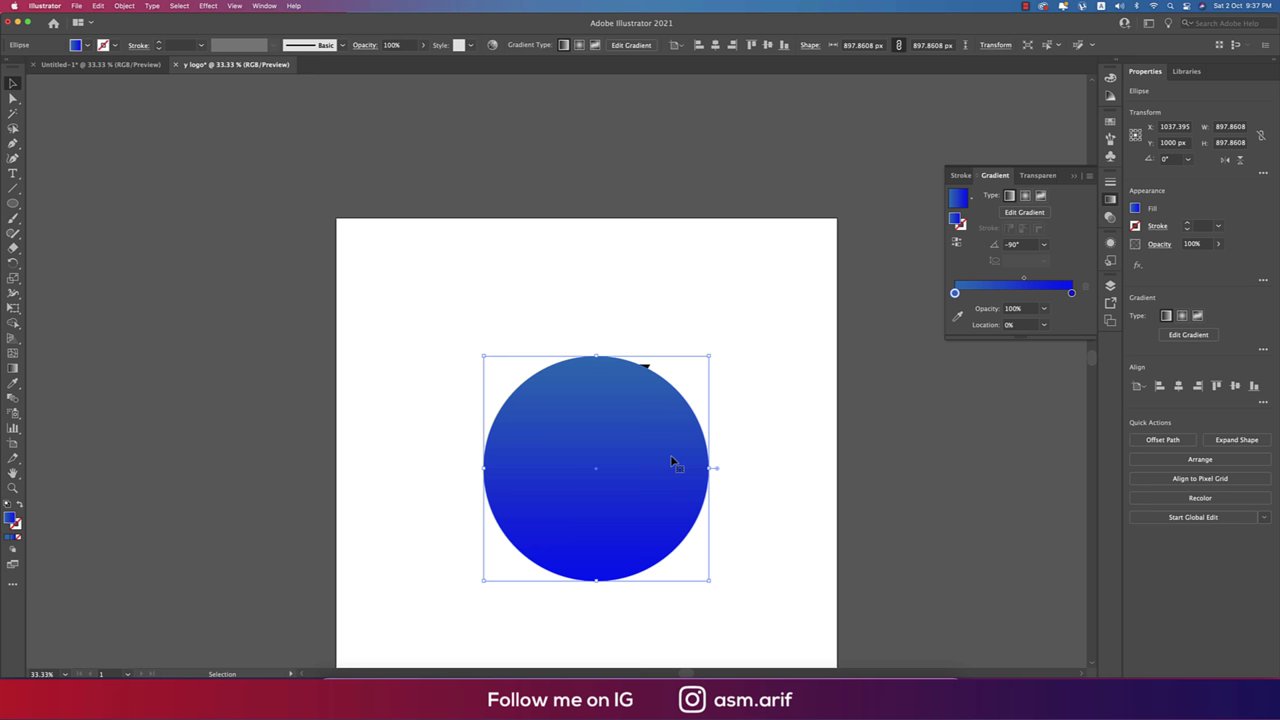
# Send the blue circle behind the Y and move the Y down into the circle's centre.
pyautogui.press('super')
pyautogui.press('super+shift+bracketleft')
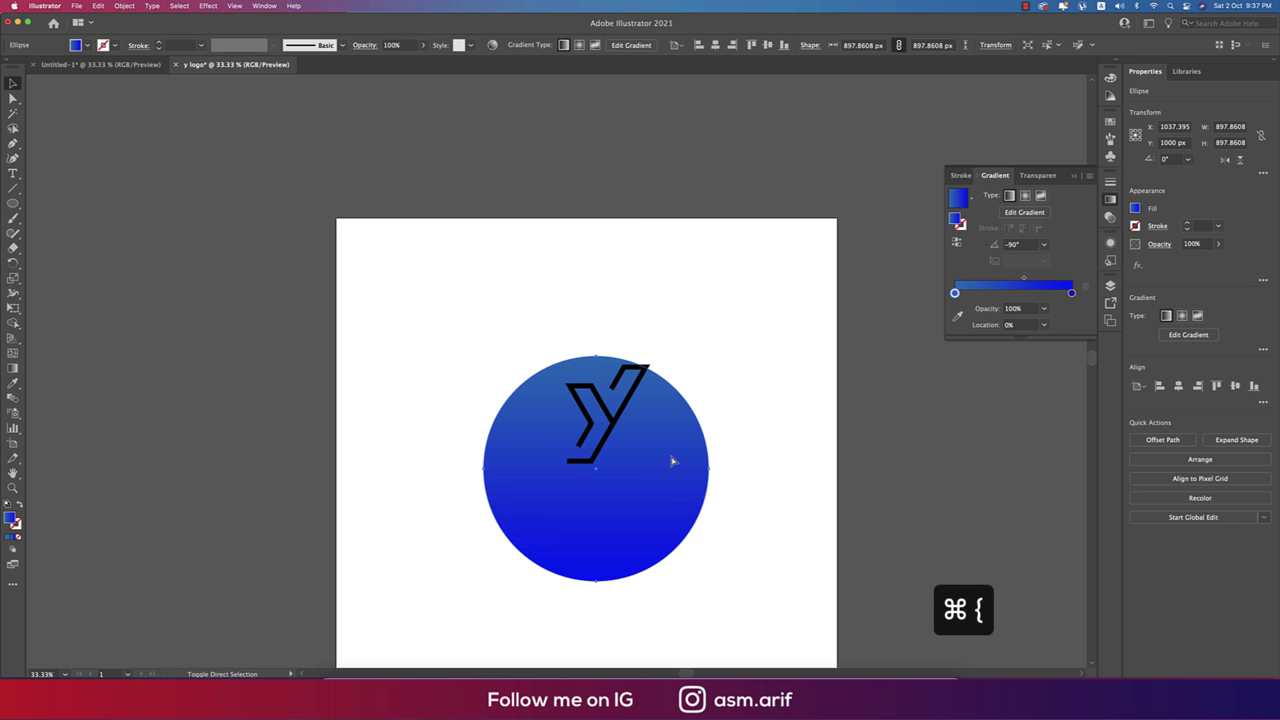
pyautogui.press('super+shift+a')
pyautogui.moveTo(627, 411); pyautogui.dragTo(627, 468)
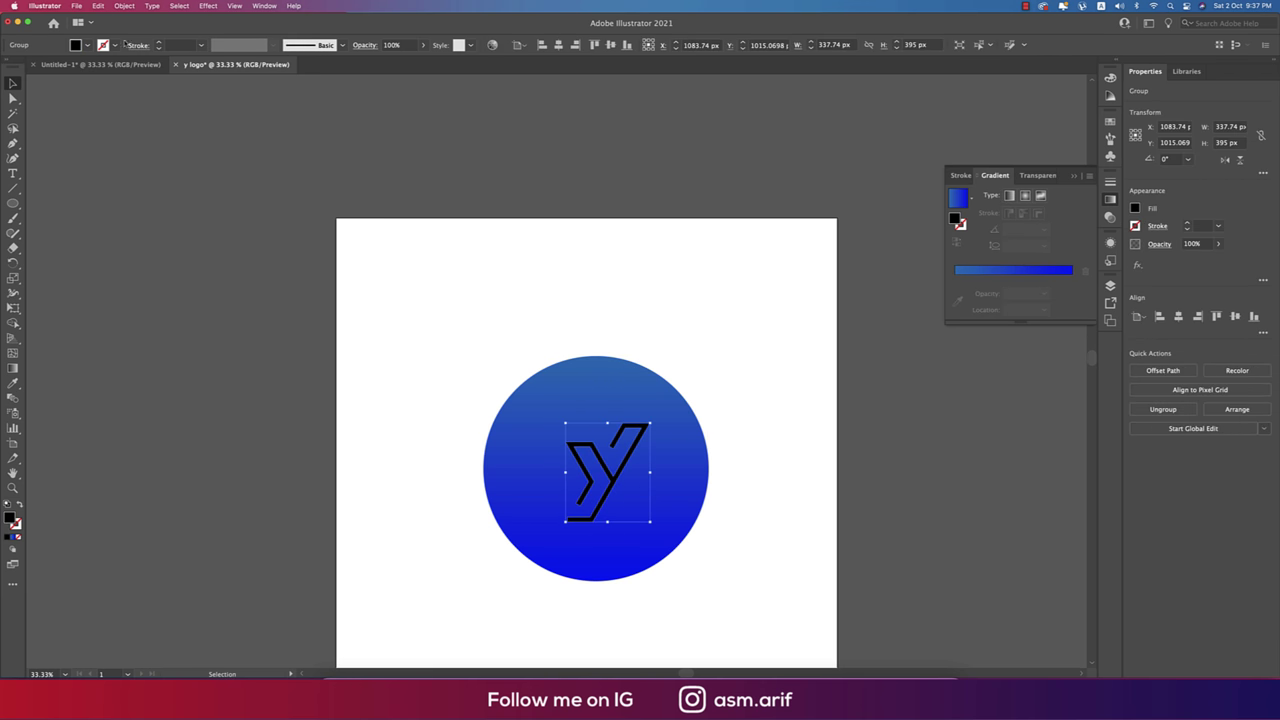
# Fill the Y with white.
pyautogui.click(87, 46)
pyautogui.click(25, 67)
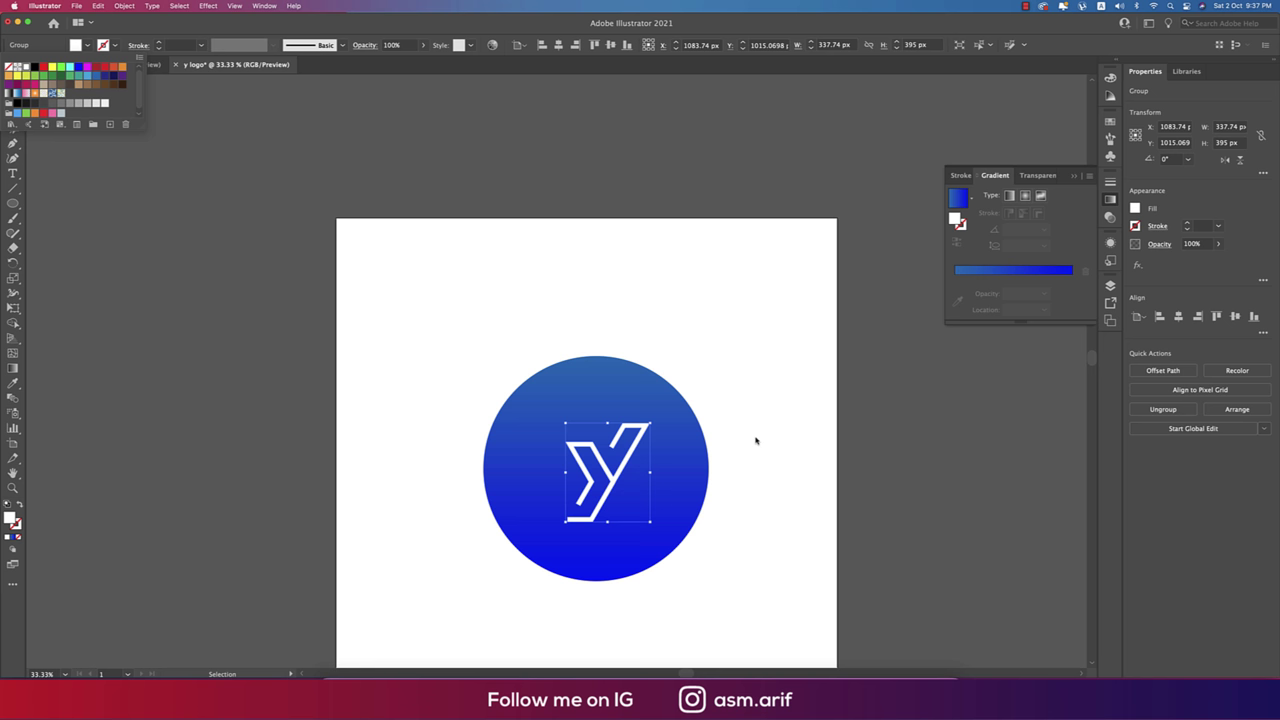
pyautogui.press('Escape')
pyautogui.press('super+shift+a')
# Try enlarging the white Y, then undo back to the earlier state.
pyautogui.click(628, 472)
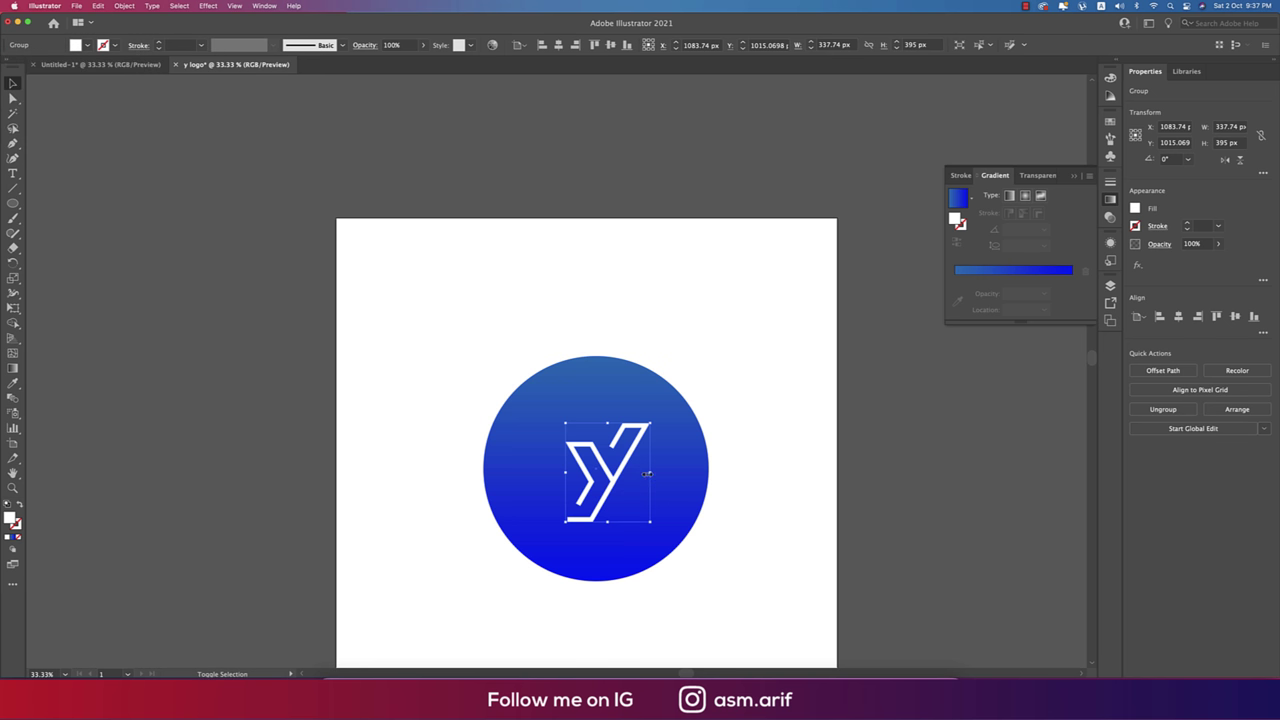
pyautogui.moveTo(647, 473); pyautogui.dragTo(660, 476)
pyautogui.press('super+a')
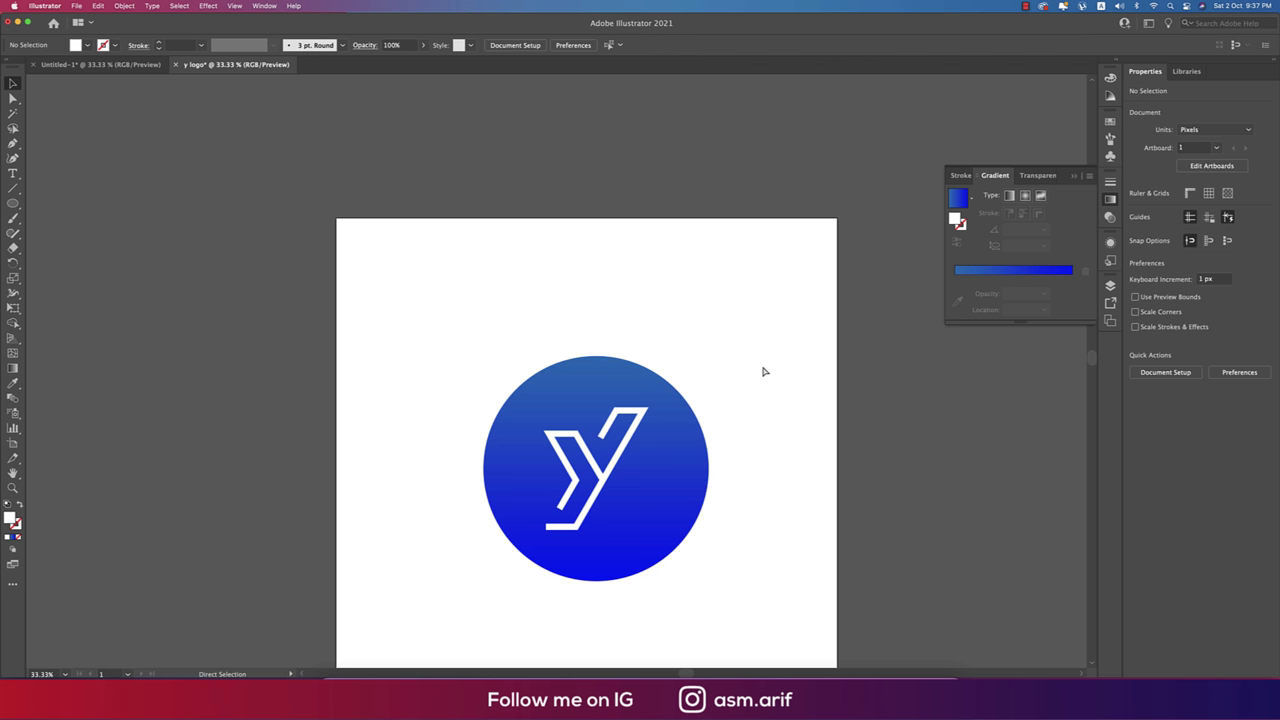
pyautogui.press('super+z')
pyautogui.press('super+z')
pyautogui.press('super+z')
pyautogui.press('super+z')
pyautogui.press('super+z')
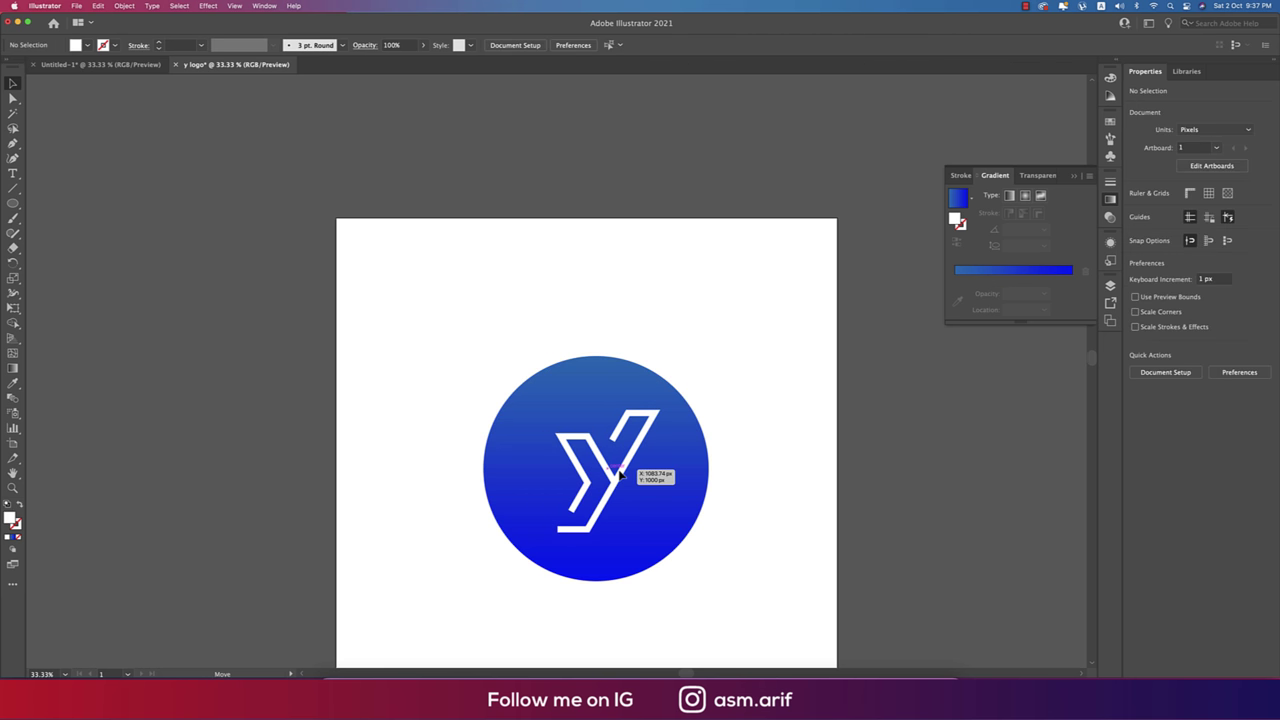
pyautogui.press('super+z')
pyautogui.press('super+z')
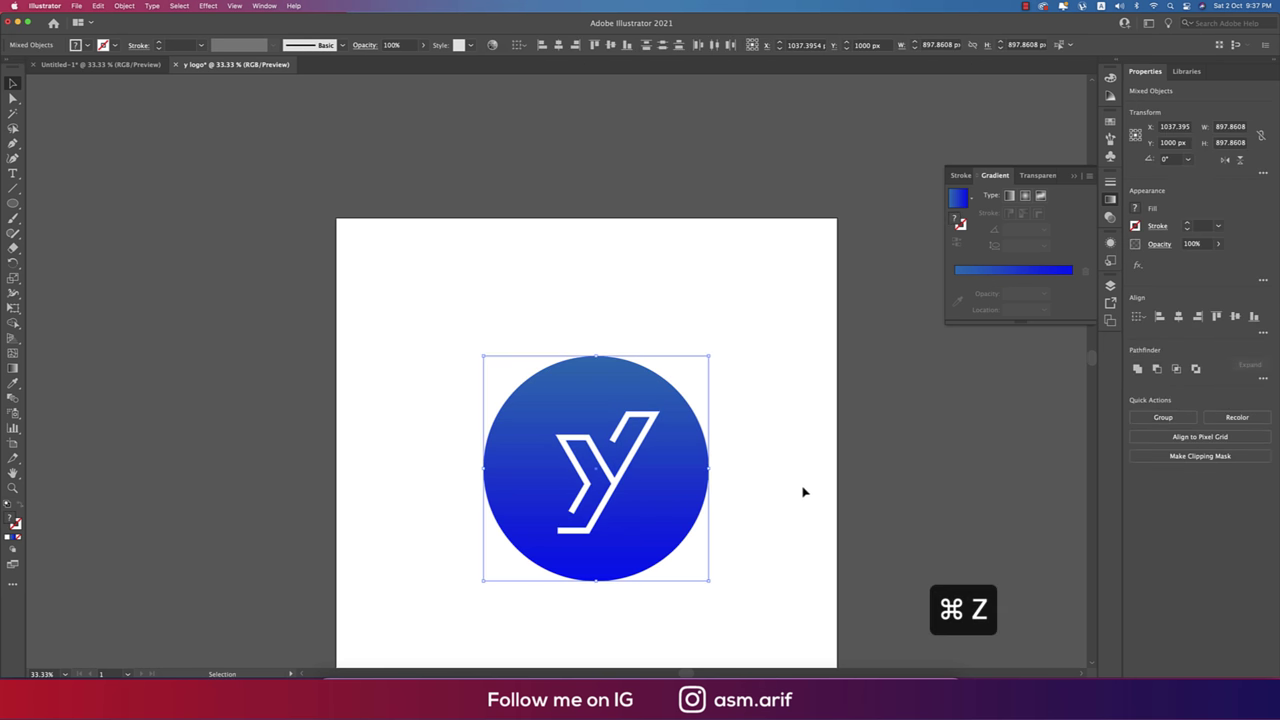
# Select only the blue circle and drag its side handle outward to enlarge it around the Y.
pyautogui.press('super+minus')
pyautogui.moveTo(629, 389); pyautogui.dragTo(780, 580)
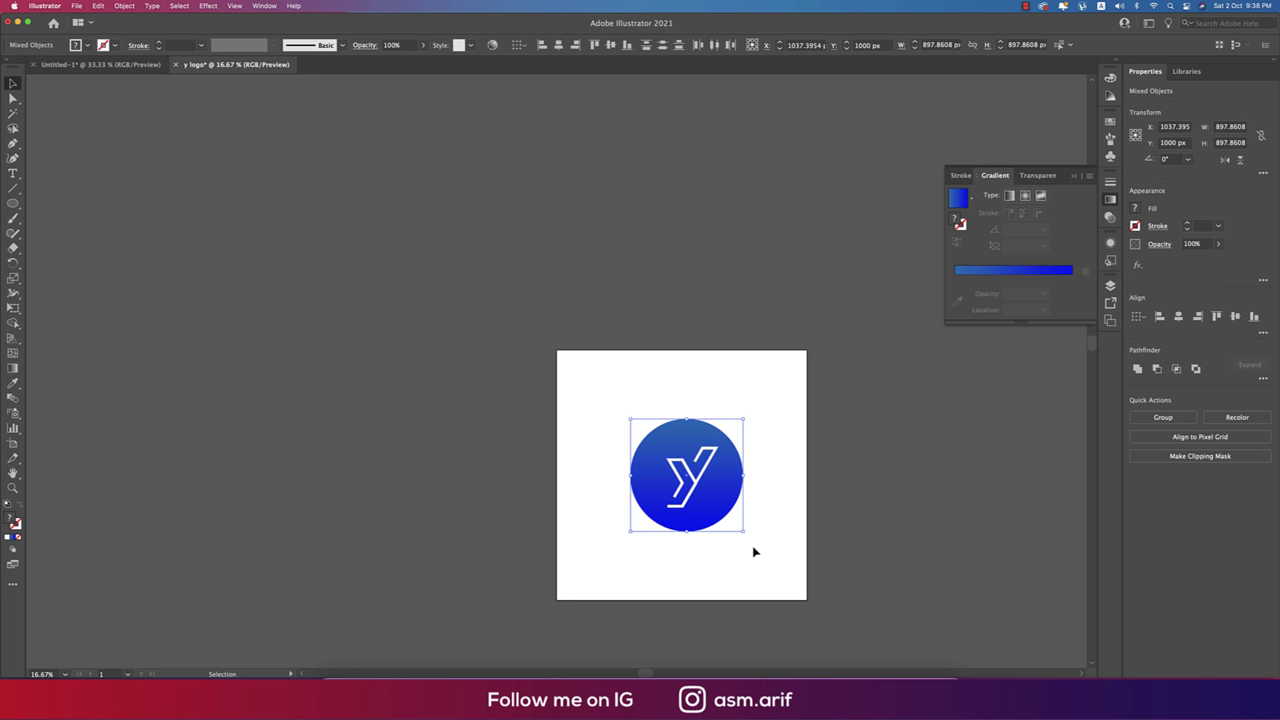
pyautogui.press('super+equal')
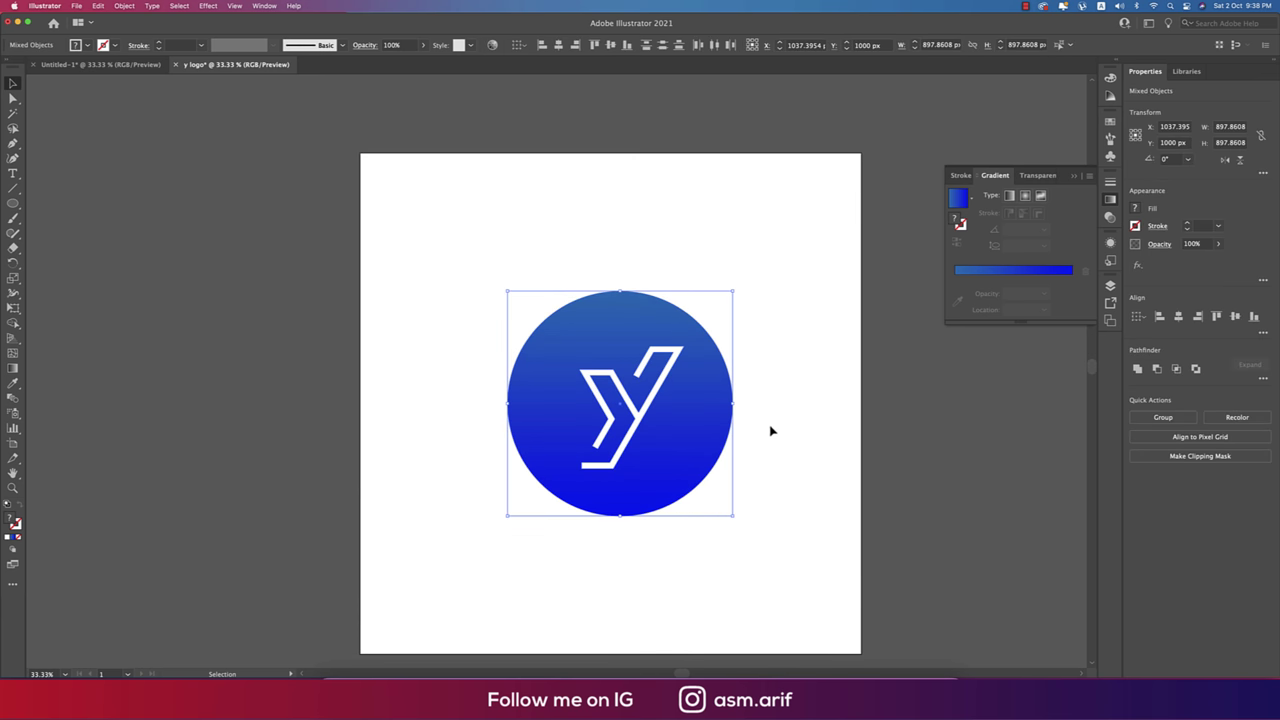
pyautogui.click(770, 431)
pyautogui.click(724, 412)
pyautogui.click(760, 410)
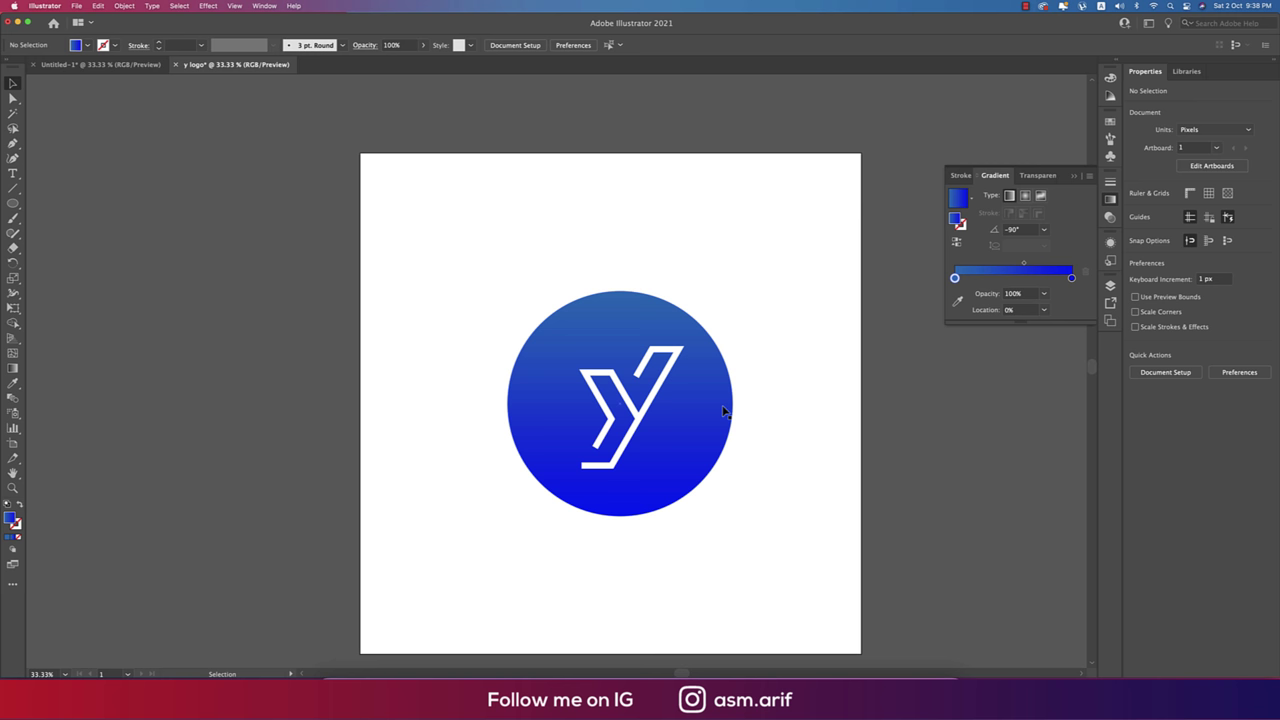
pyautogui.click(724, 412)
pyautogui.moveTo(733, 404); pyautogui.dragTo(772, 422)
pyautogui.click(754, 509)
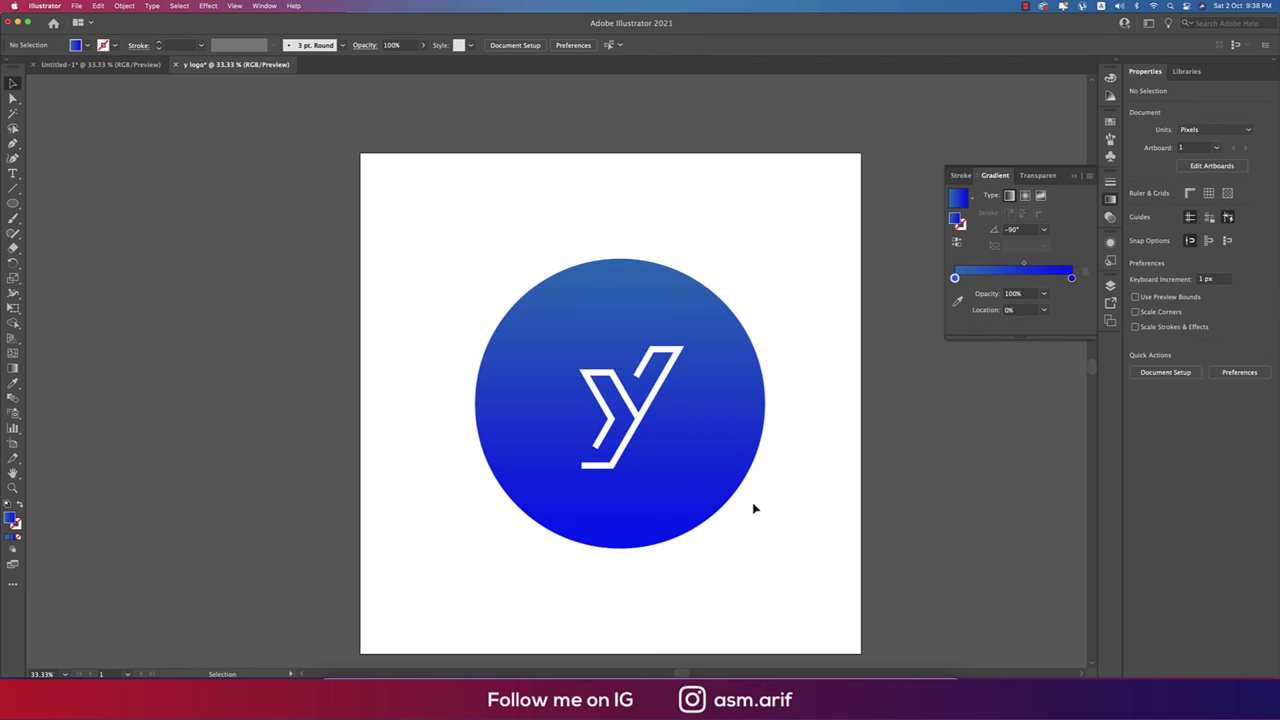
pyautogui.scroll(-2, 754, 509)
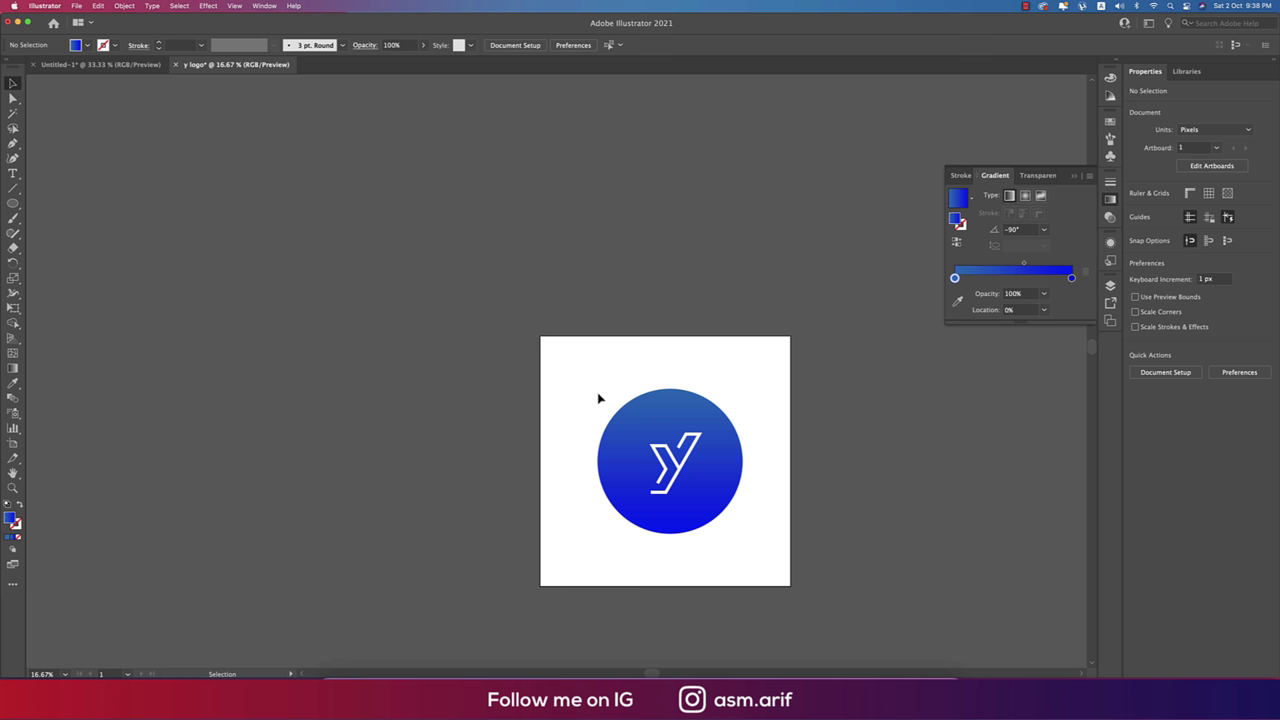
# Group the circle and Y with Cmd+G and scale the group down.
pyautogui.moveTo(594, 385); pyautogui.dragTo(722, 556)
pyautogui.press('super+g')
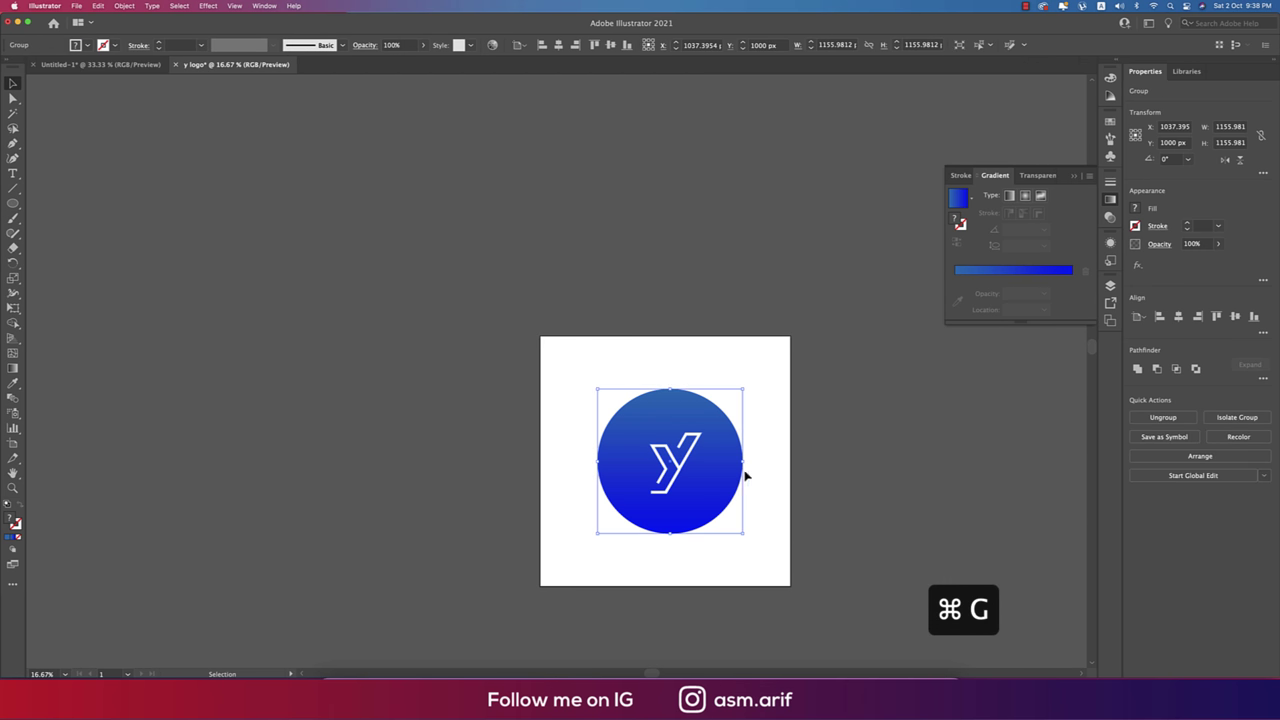
pyautogui.moveTo(747, 462); pyautogui.dragTo(709, 476)
# Recolour the copy's circle gradient from purple-magenta to orange-red, and move the blue original off the artboard to the left.
pyautogui.doubleClick(709, 476)
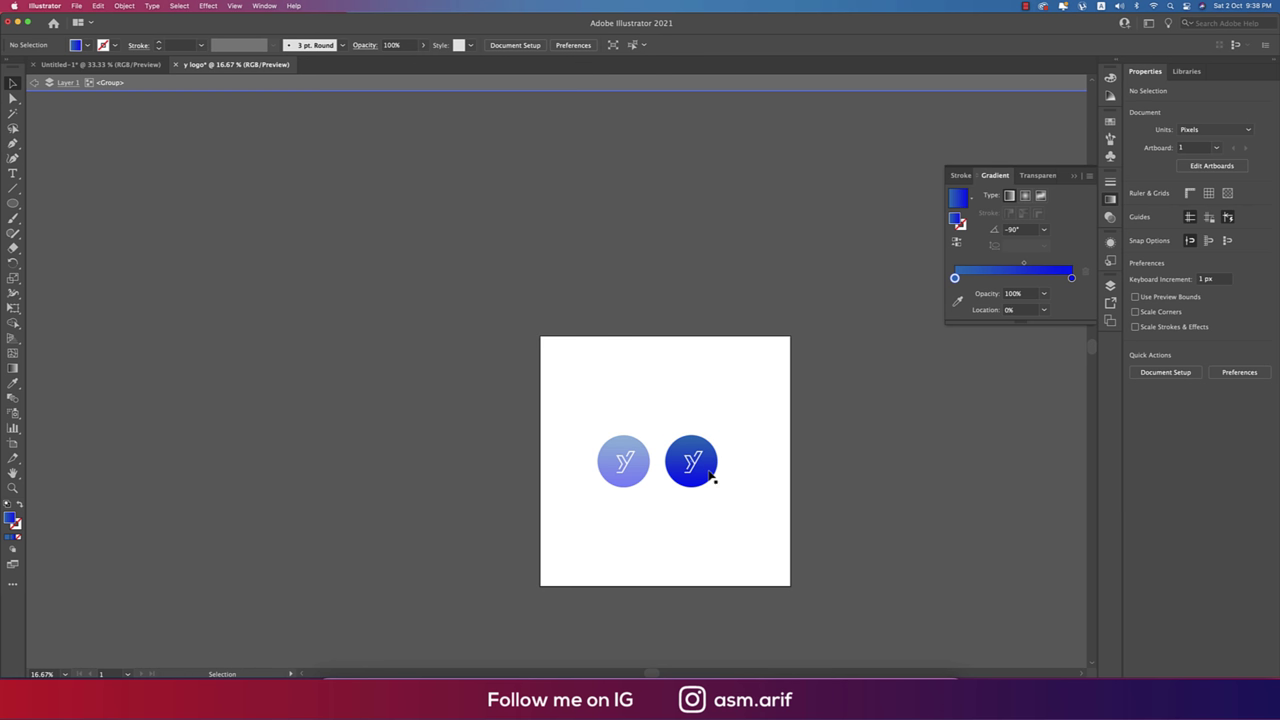
pyautogui.click(711, 477)
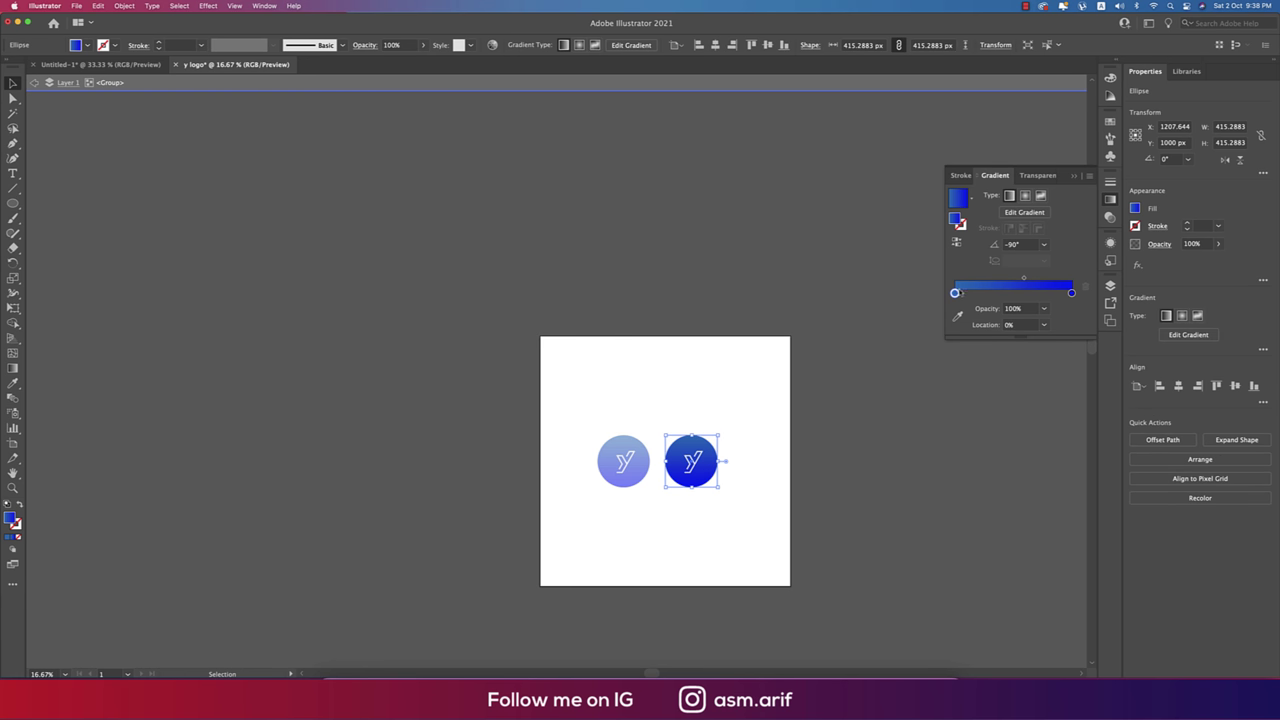
pyautogui.doubleClick(954, 293)
pyautogui.click(990, 333)
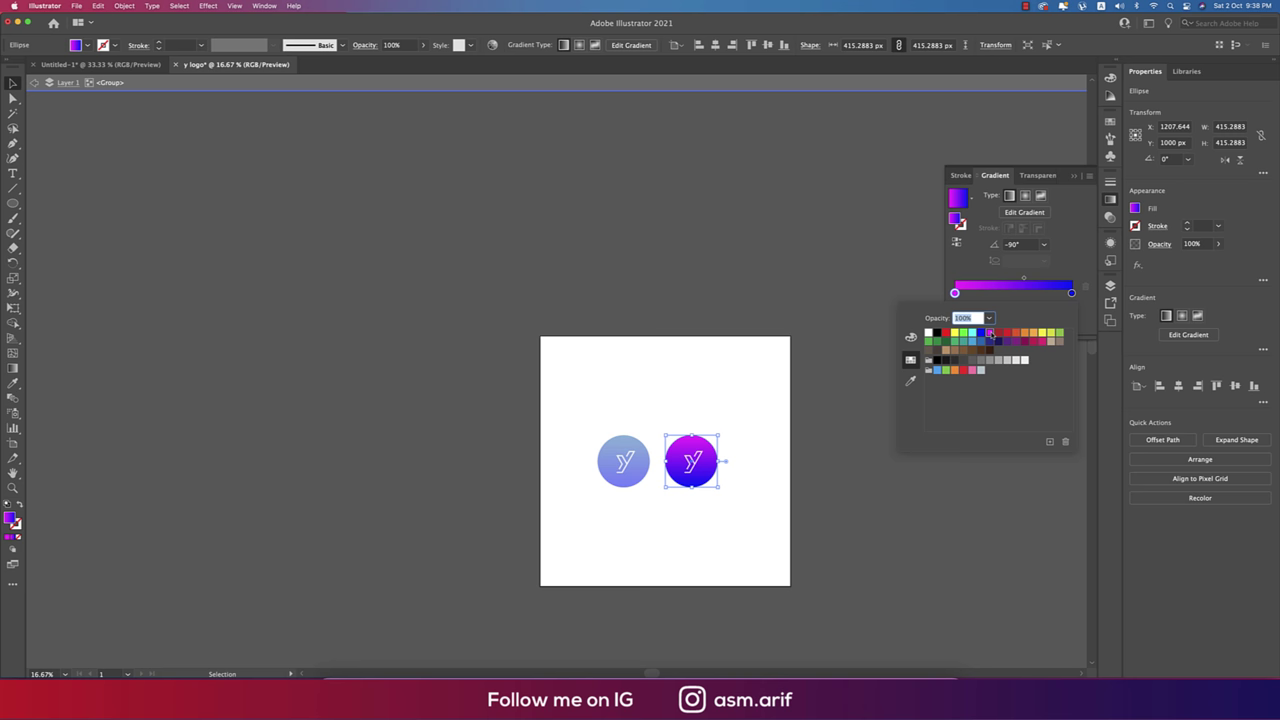
pyautogui.click(998, 335)
pyautogui.click(1016, 338)
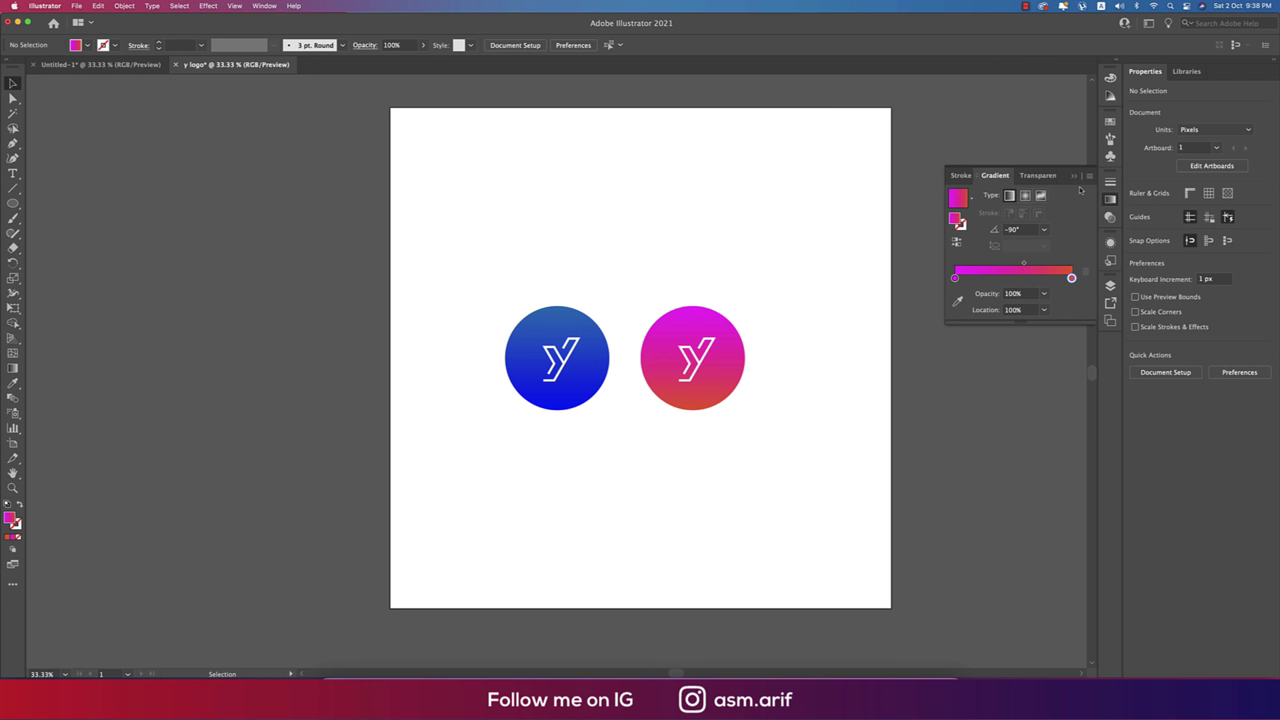
pyautogui.click(1073, 178)
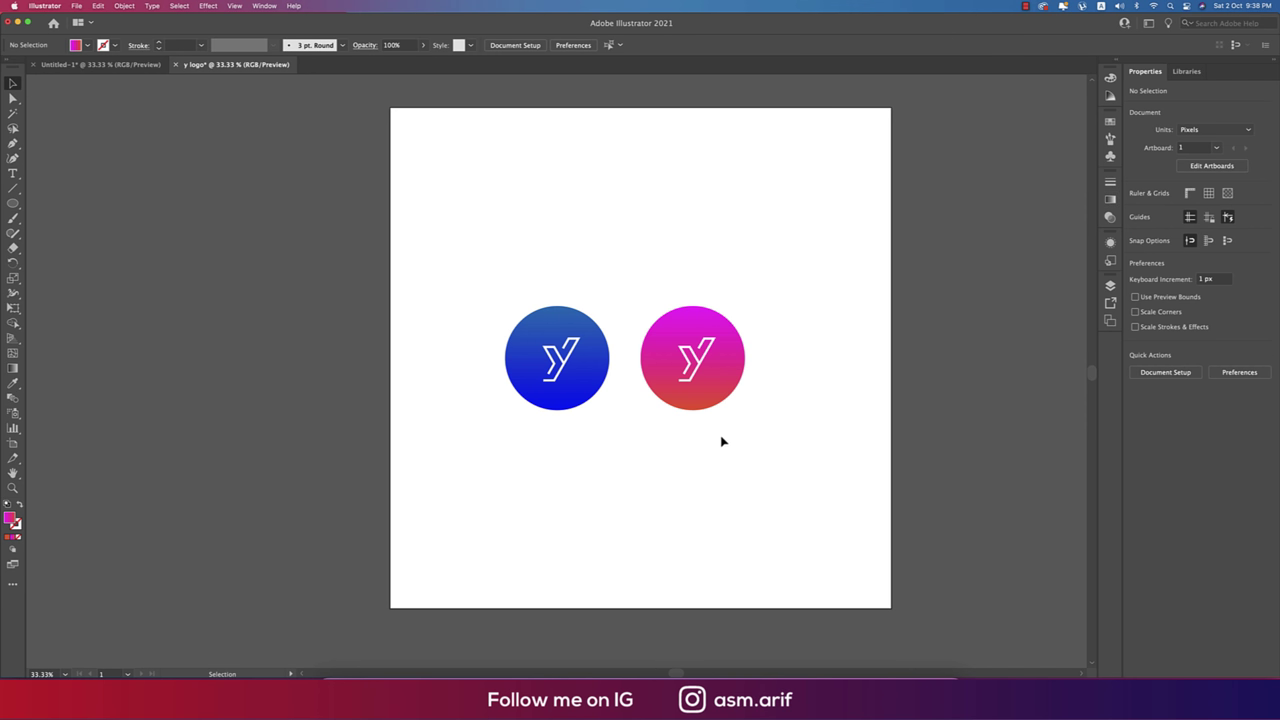
pyautogui.moveTo(587, 383); pyautogui.dragTo(226, 381)
# Move the pink logo copy off the artboard to the upper left.
pyautogui.click(735, 386)
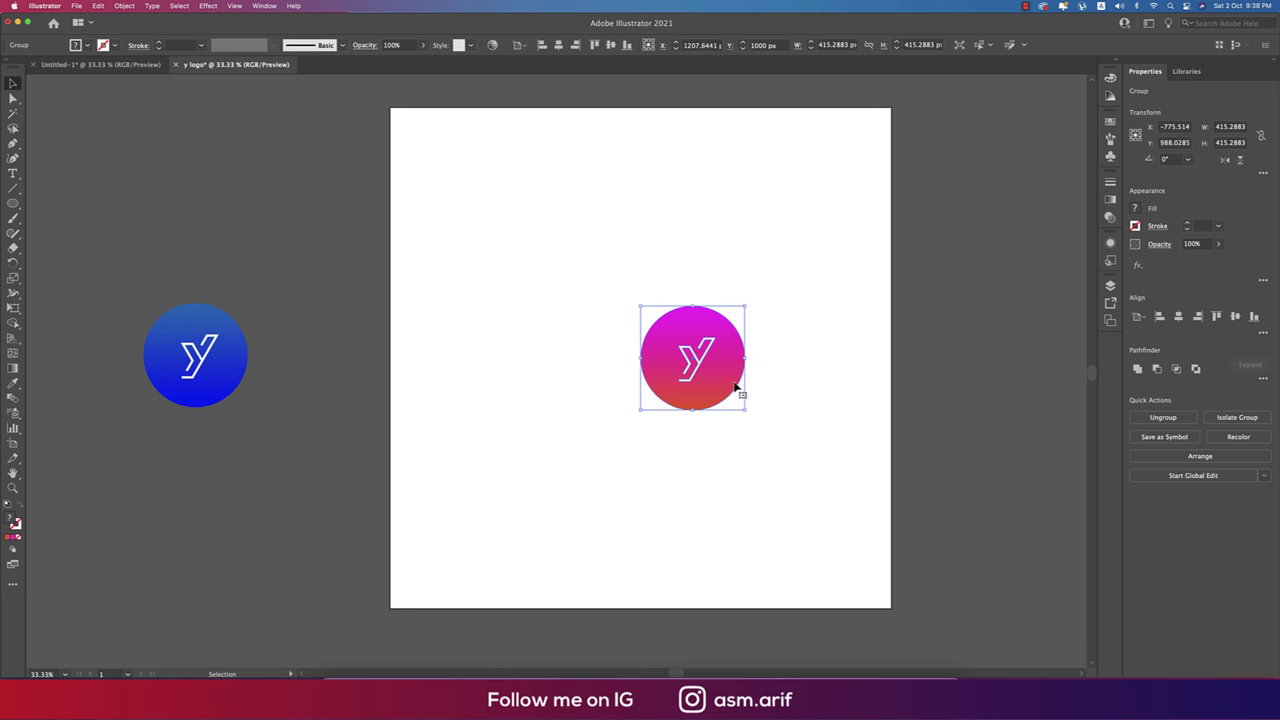
pyautogui.moveTo(735, 386); pyautogui.dragTo(288, 219)
pyautogui.moveTo(219, 373); pyautogui.dragTo(596, 363)
# Add 'YLOGO' text in 72 pt Futura Bold to the right of the blue circle.
pyautogui.click(13, 173)
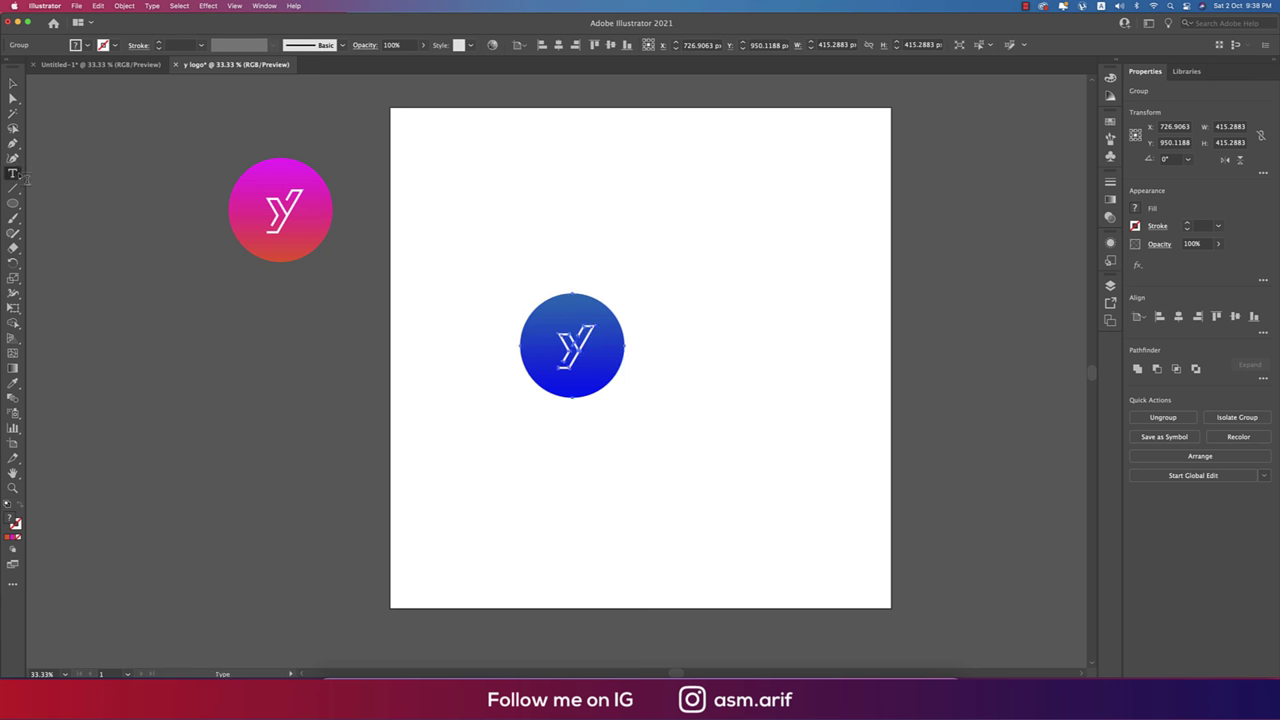
pyautogui.click(674, 337)
pyautogui.click(662, 46)
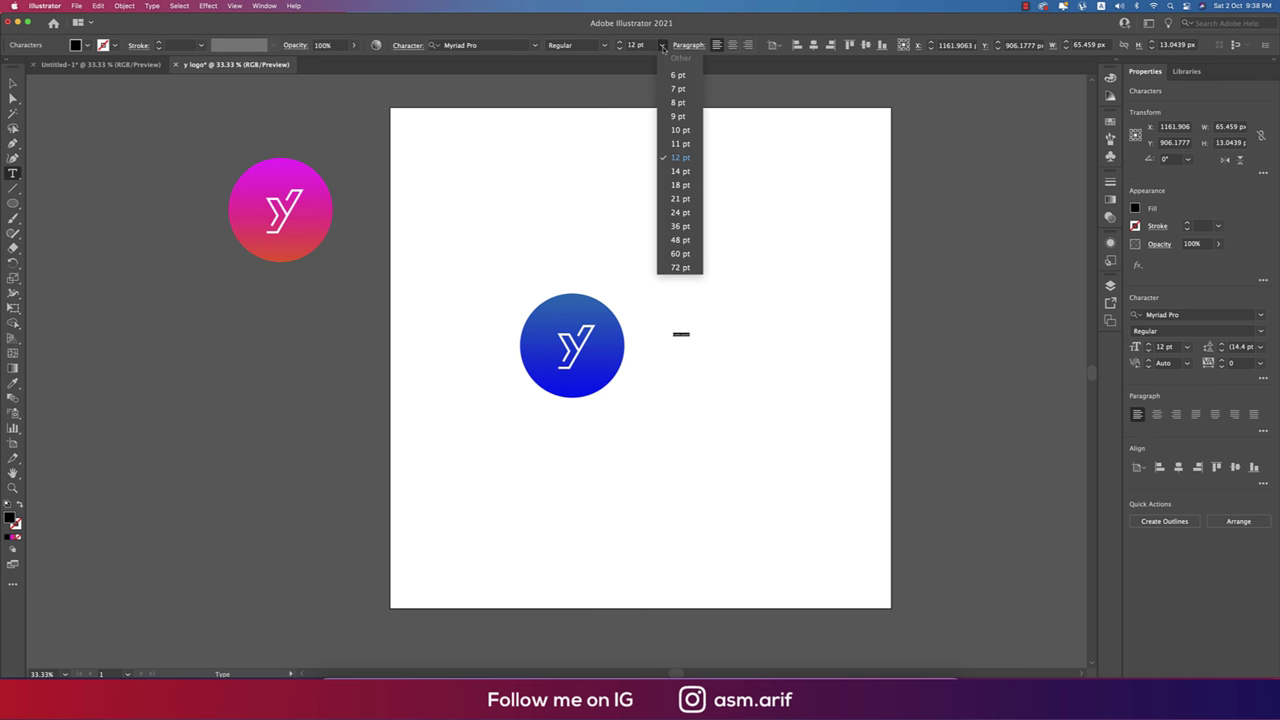
pyautogui.click(680, 267)
pyautogui.click(533, 46)
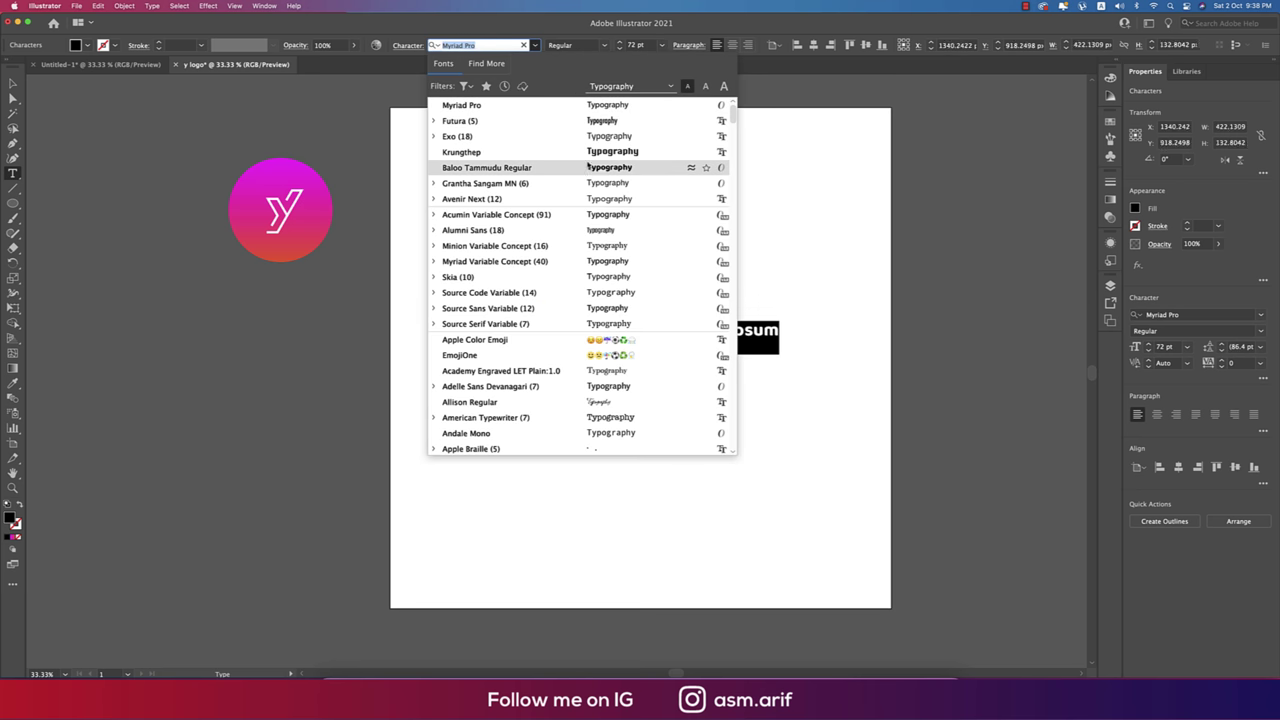
pyautogui.click(434, 121)
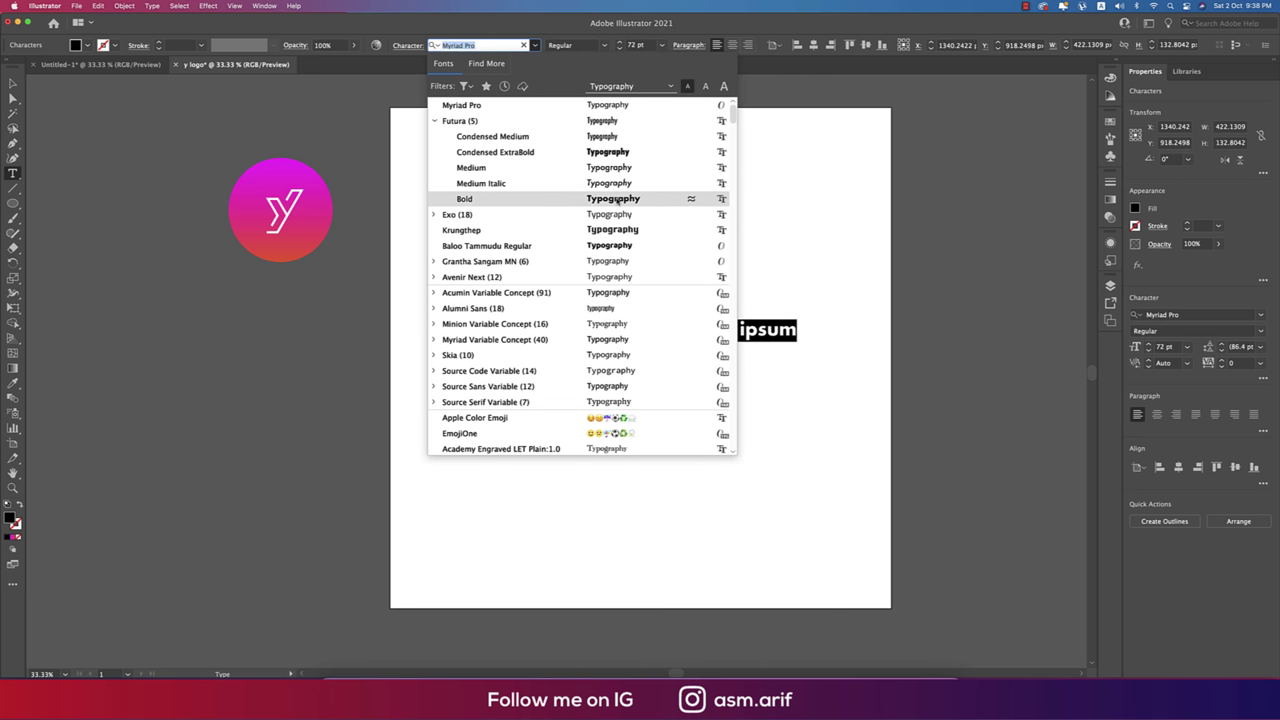
pyautogui.click(480, 194)
pyautogui.write('YLOGO')
pyautogui.press('Escape')
# Enlarge the YLOGO text and shift it together with the circle slightly left.
pyautogui.moveTo(745, 341); pyautogui.dragTo(775, 353)
pyautogui.moveTo(500, 266); pyautogui.dragTo(806, 437)
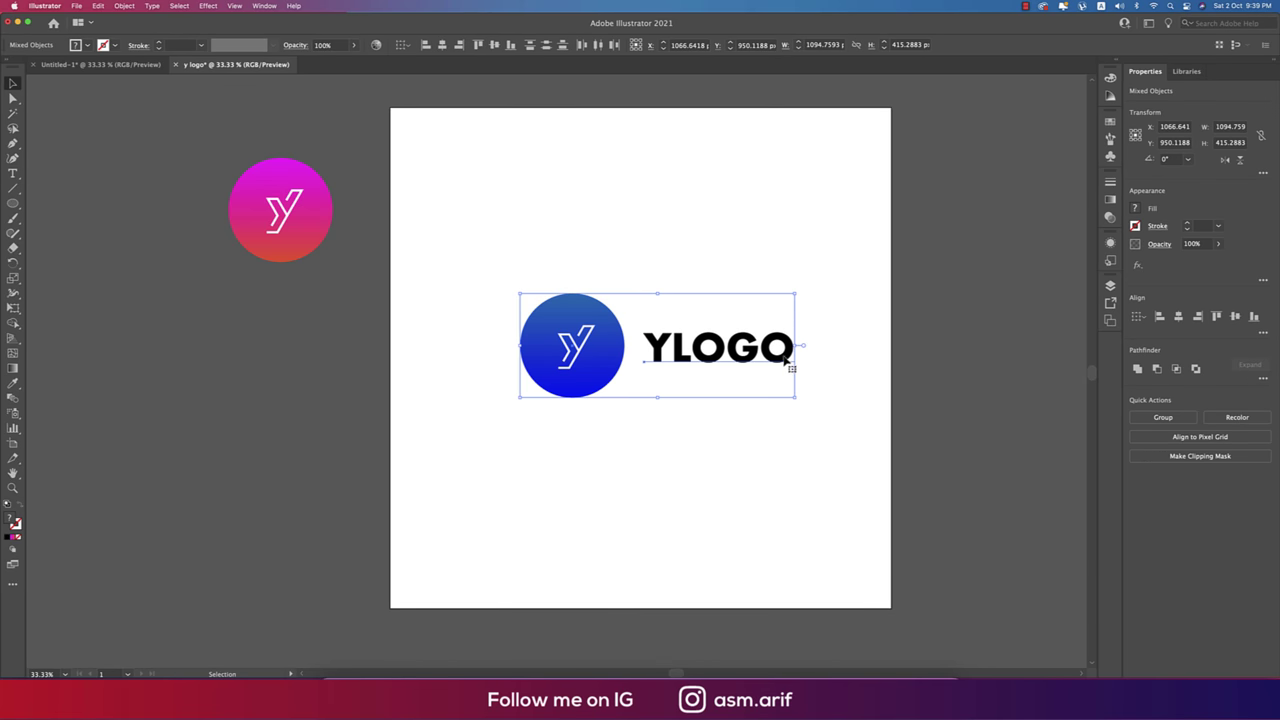
pyautogui.moveTo(791, 363); pyautogui.dragTo(774, 364)
# Make the YLOGO text dark grey.
pyautogui.click(786, 420)
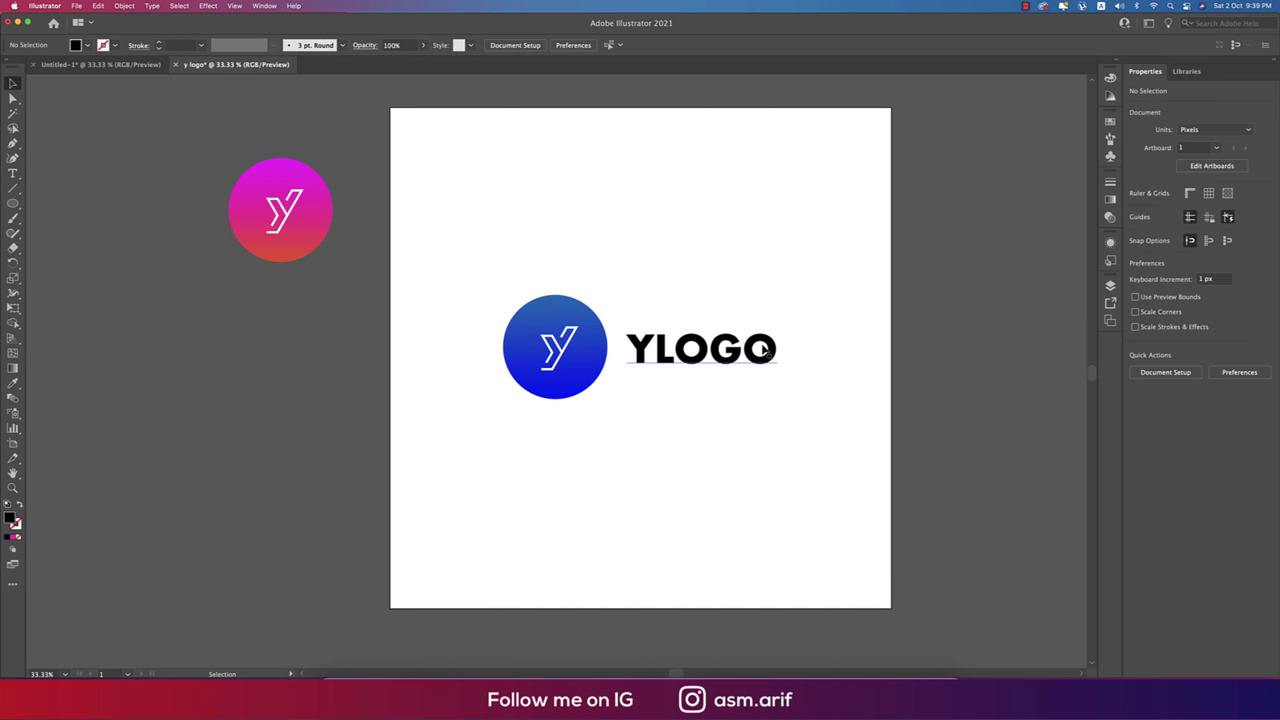
pyautogui.click(768, 349)
pyautogui.click(88, 46)
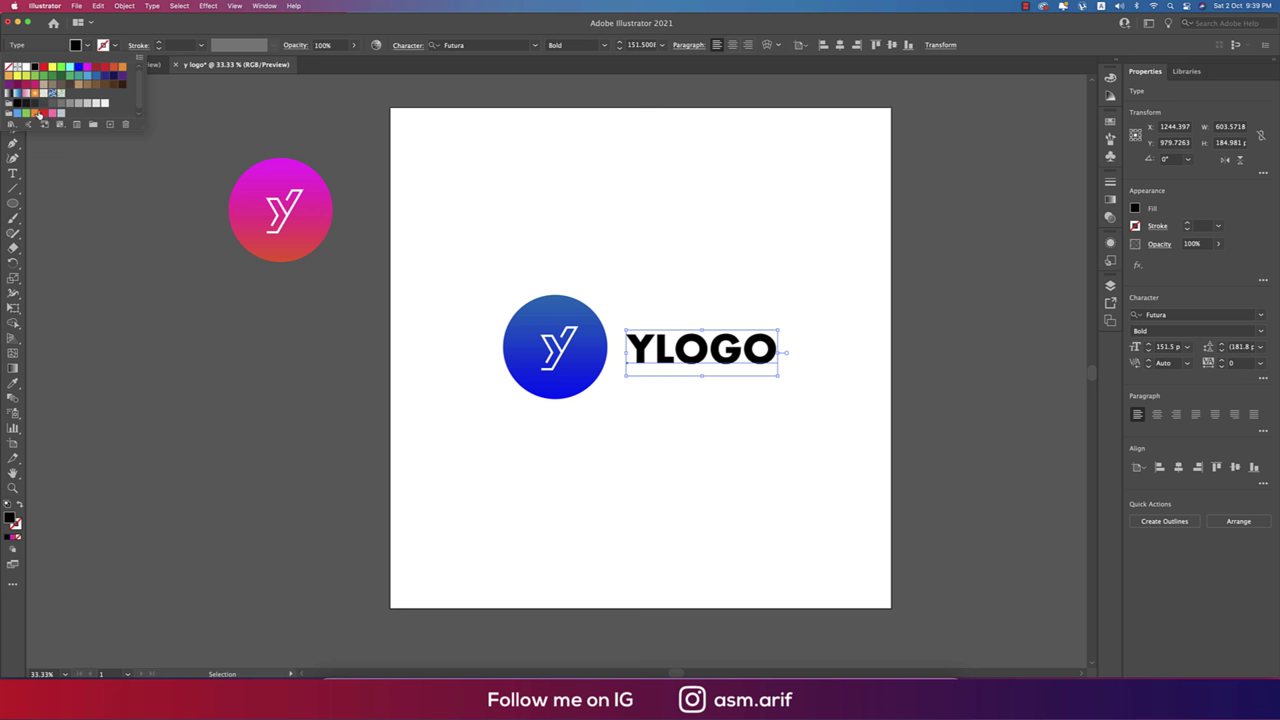
pyautogui.click(33, 104)
pyautogui.click(768, 438)
pyautogui.click(780, 443)
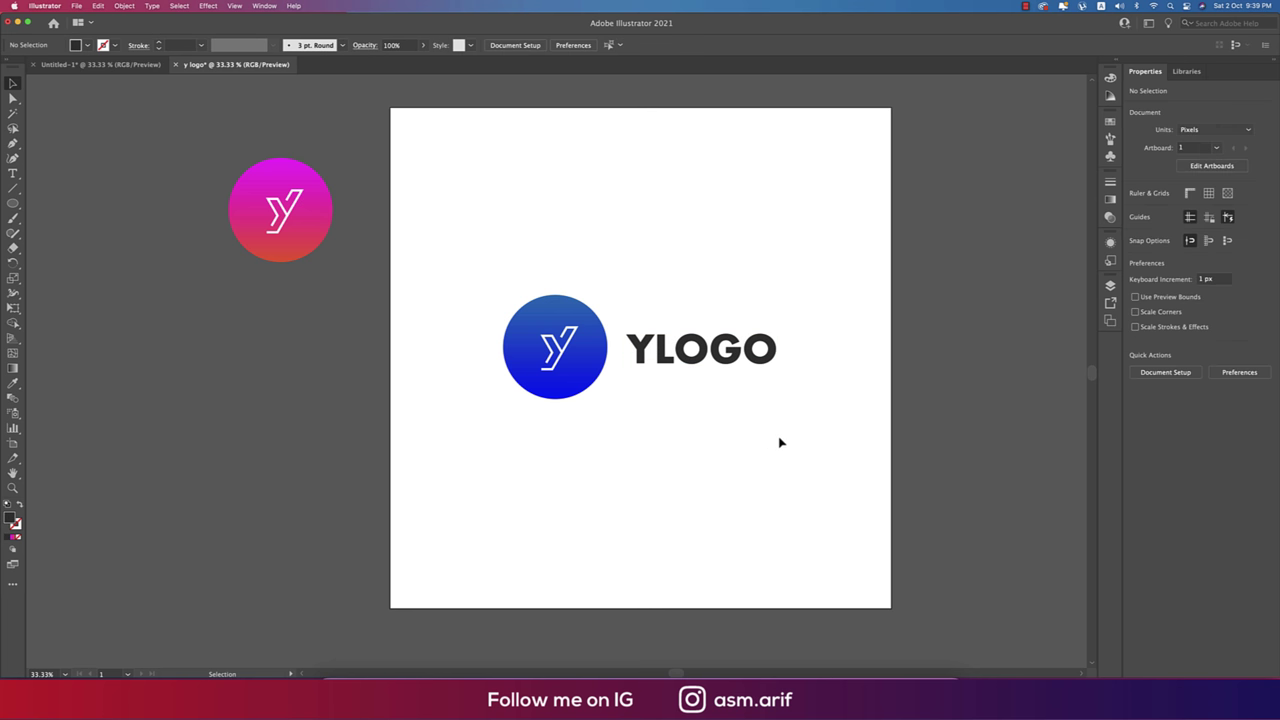
# Move the blue circle above the YLOGO text and group the two.
pyautogui.moveTo(591, 368); pyautogui.dragTo(741, 289)
pyautogui.click(803, 400)
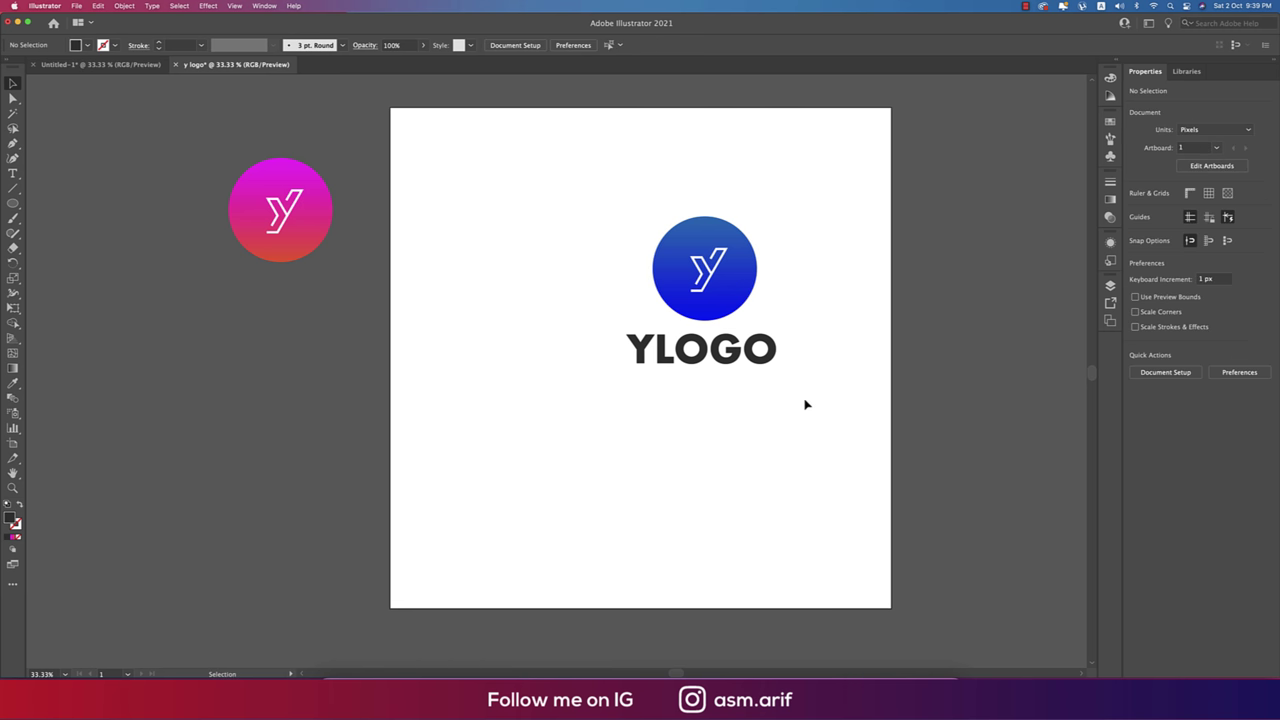
pyautogui.moveTo(760, 387); pyautogui.dragTo(758, 385)
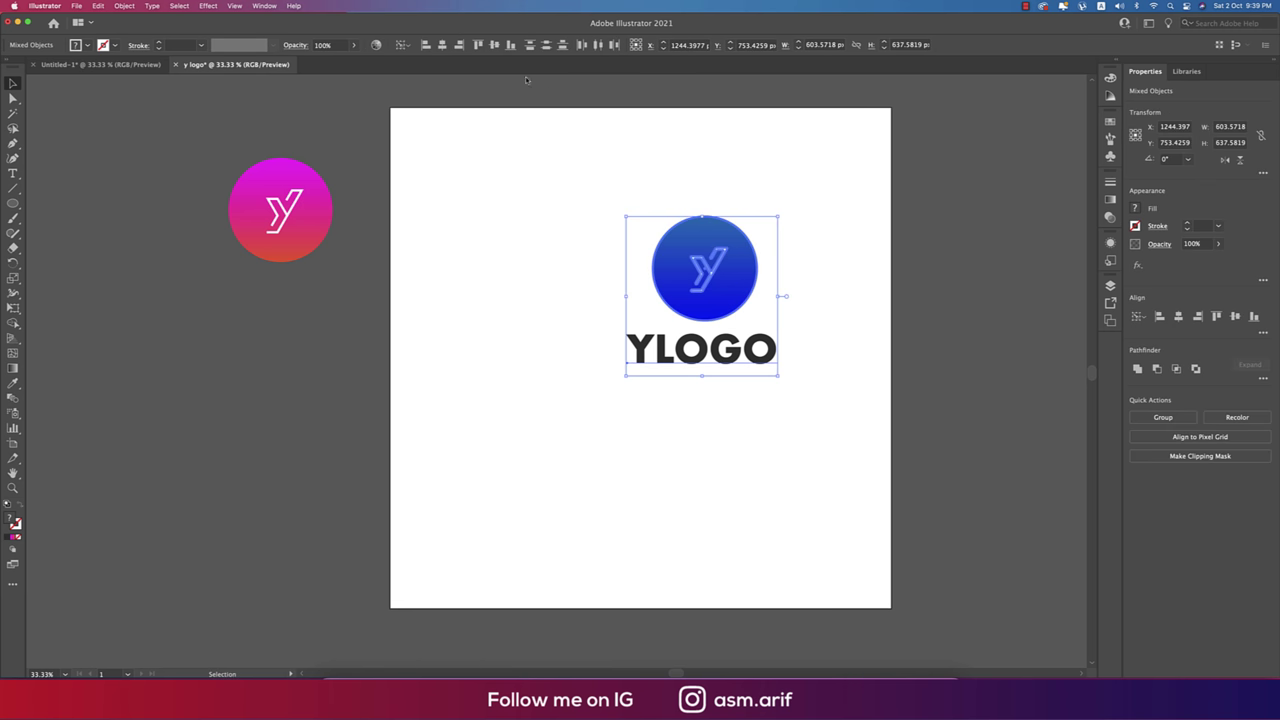
pyautogui.press('a')
pyautogui.press('super+g')
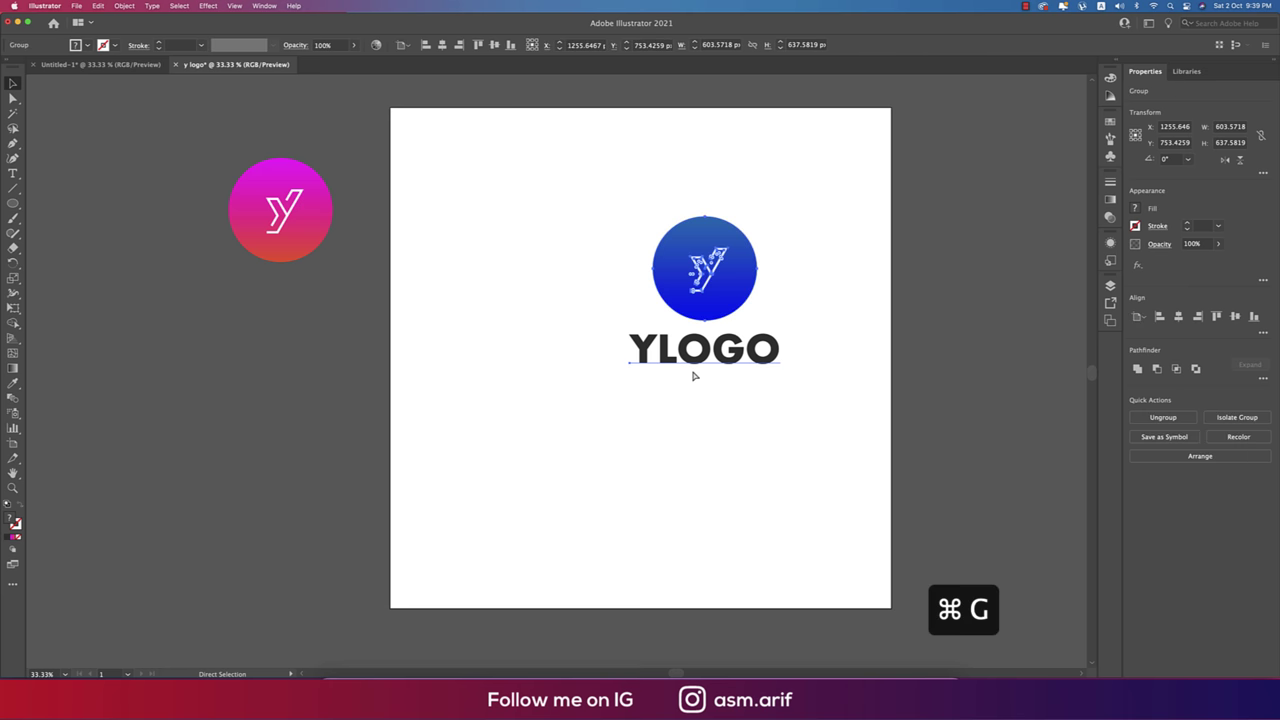
pyautogui.press('v')
# Centre the grouped logo vertically and horizontally on the artboard.
pyautogui.click(442, 45)
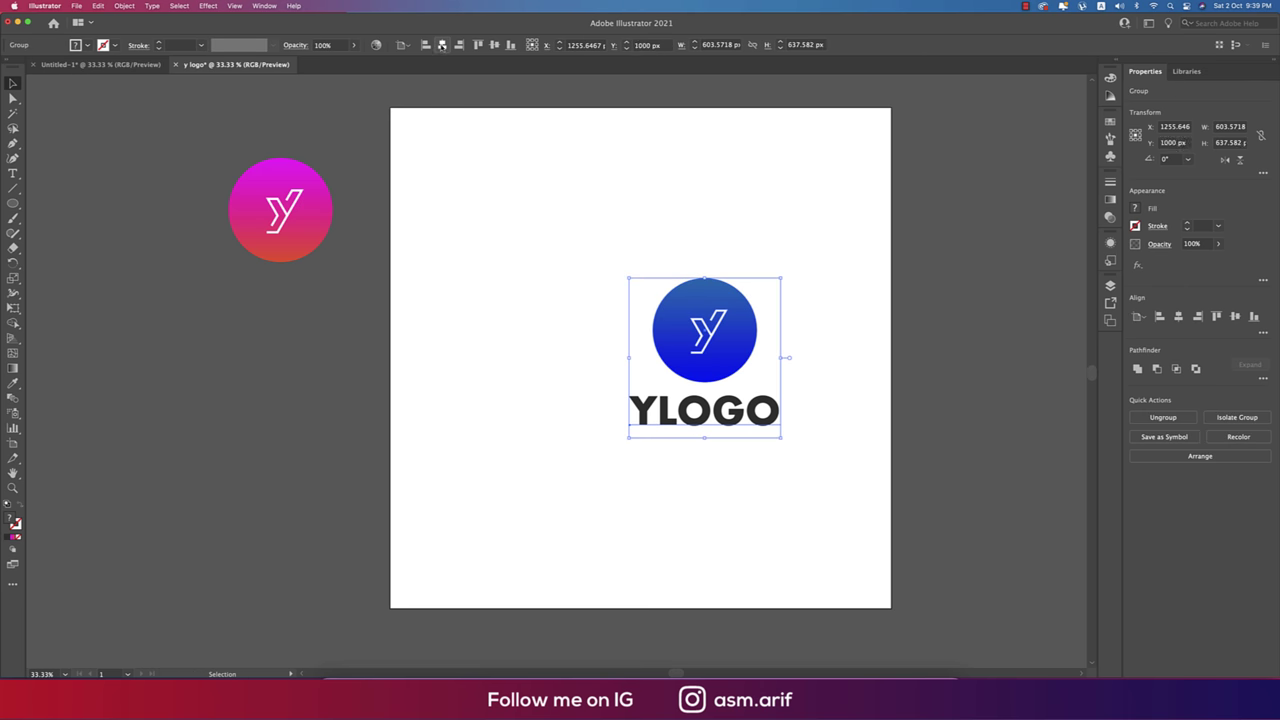
pyautogui.click(442, 45)
pyautogui.click(777, 347)
pyautogui.scroll(-1, 779, 348)
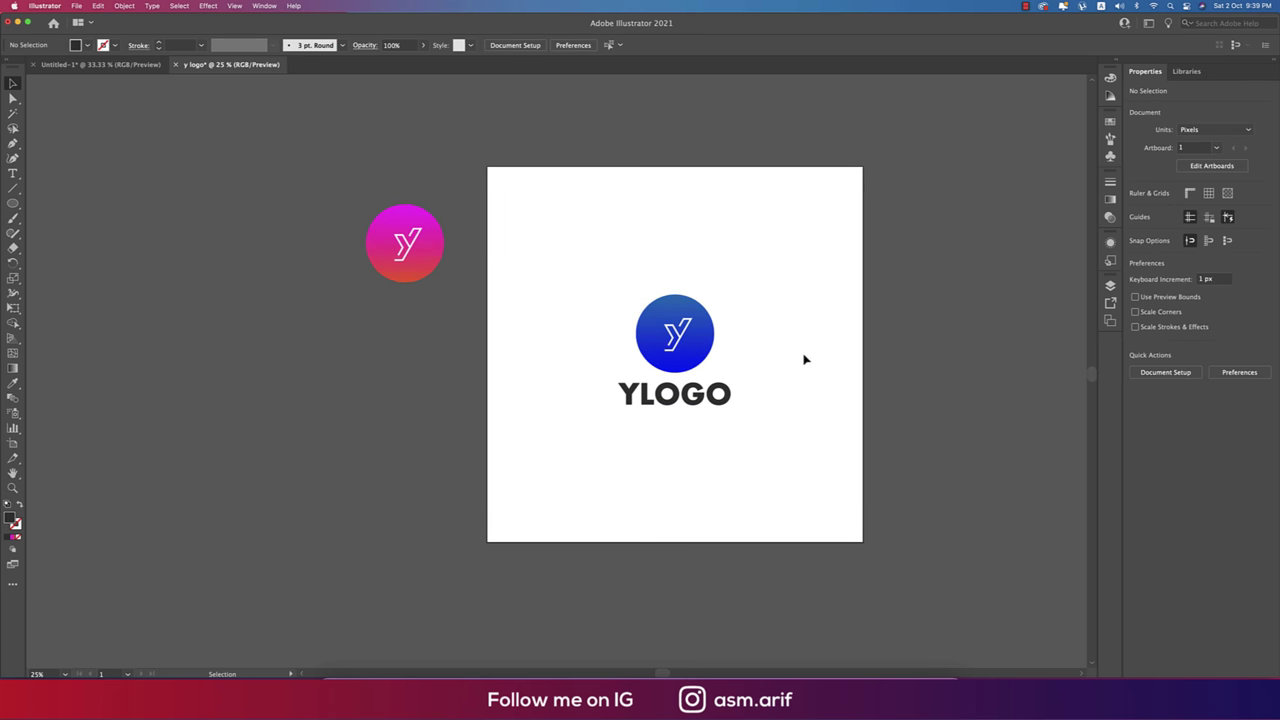